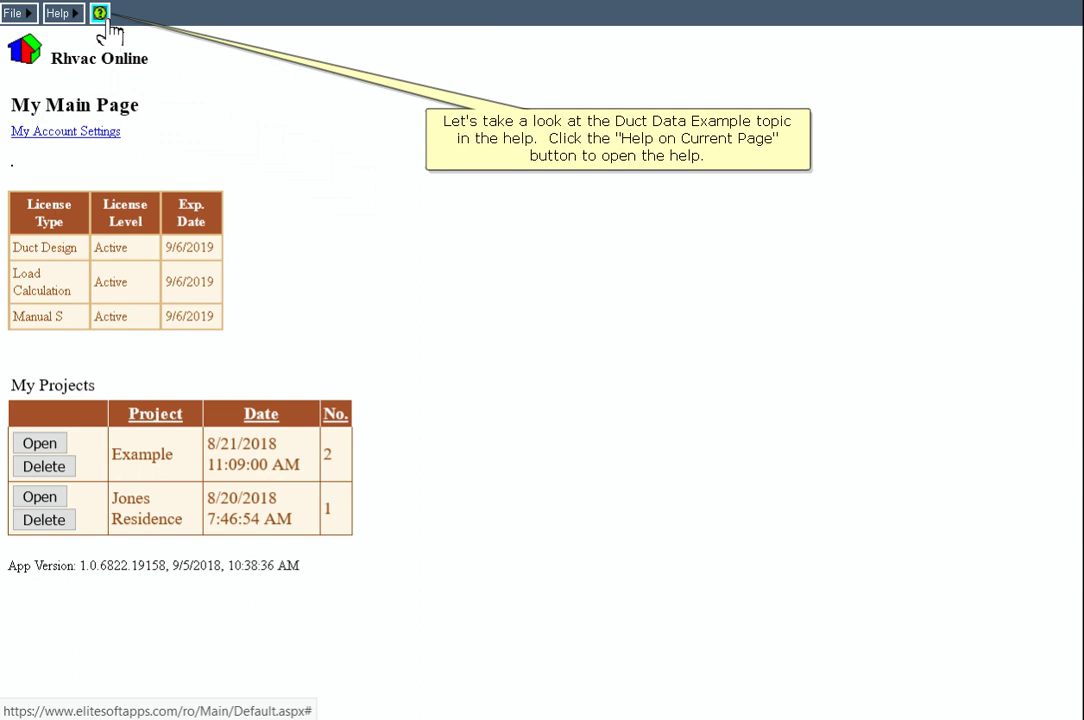
Step: Open the Duct Data Example topic under Project Pages, Duct Design in the online help
{"action": "left_click", "coordinate": [104, 24]}
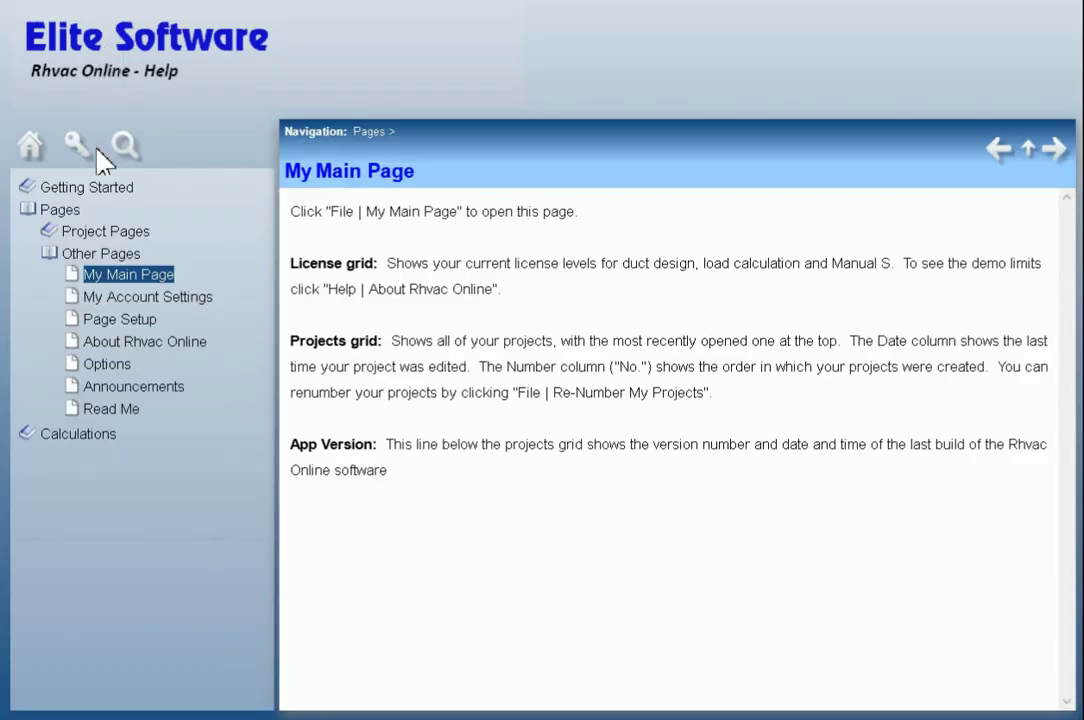
{"action": "left_click", "coordinate": [105, 233]}
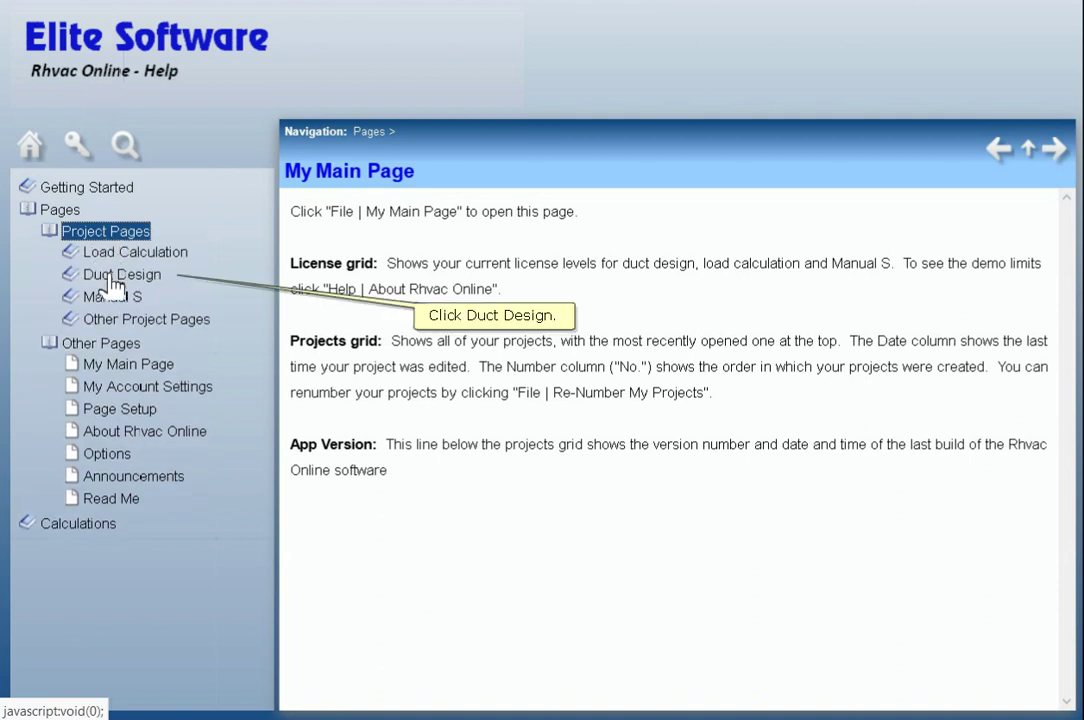
{"action": "left_click", "coordinate": [113, 285]}
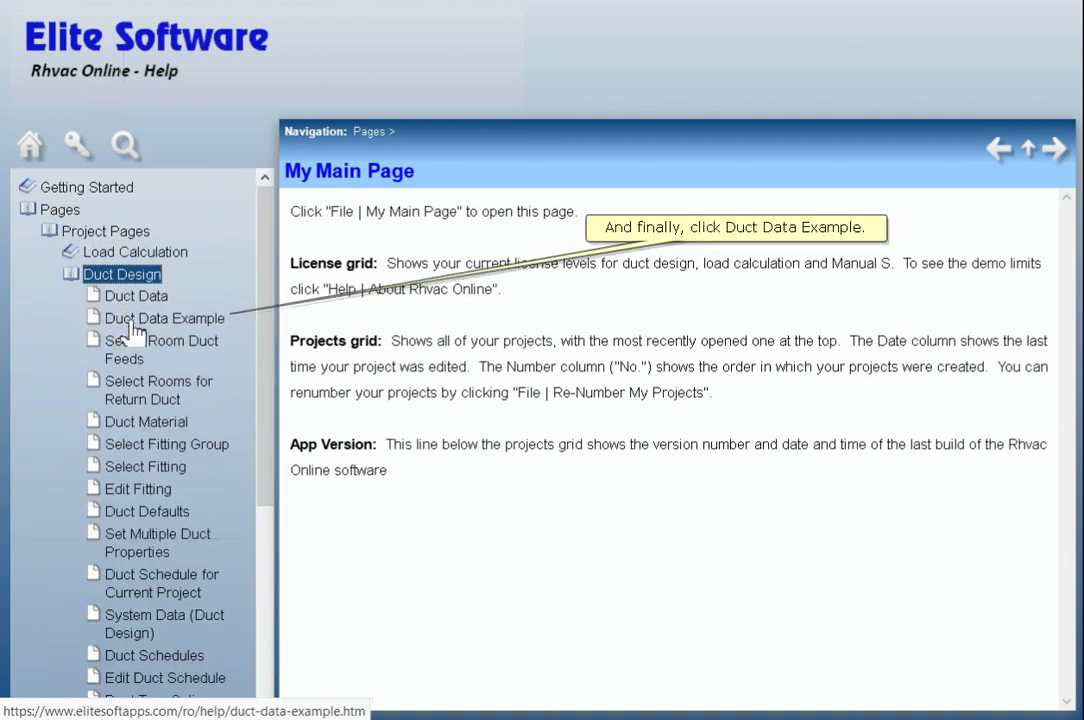
{"action": "left_click", "coordinate": [131, 323]}
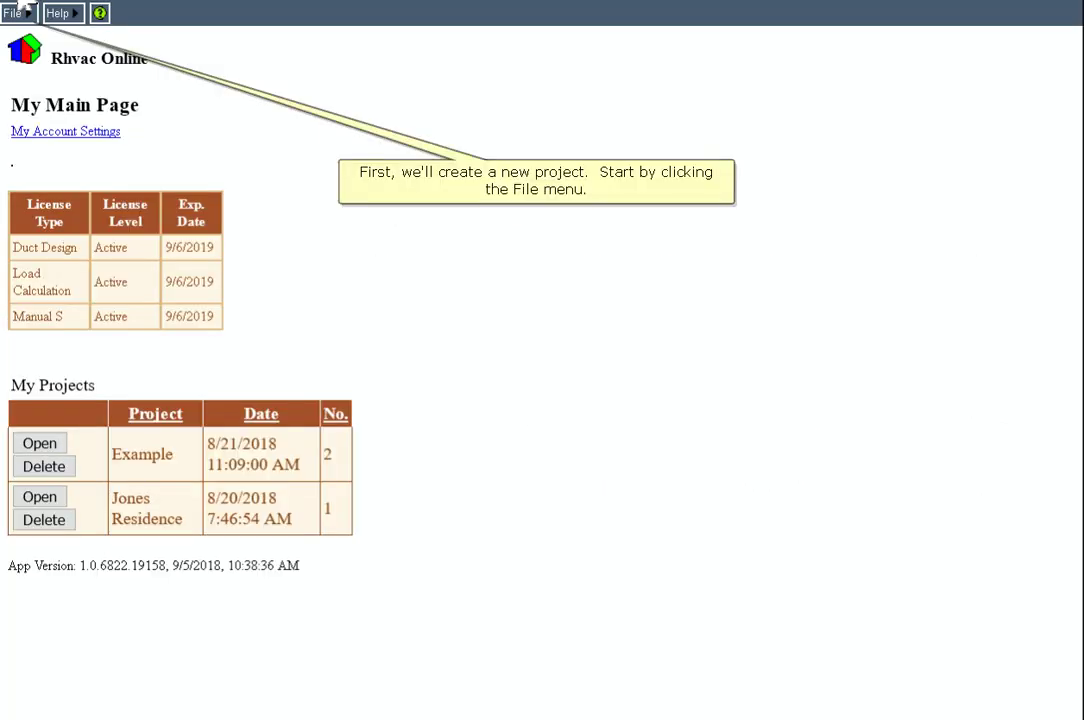
Step: Create a new project by copying the entire Jones Residence No Ducts project from Global Default Projects
{"action": "left_click", "coordinate": [16, 12]}
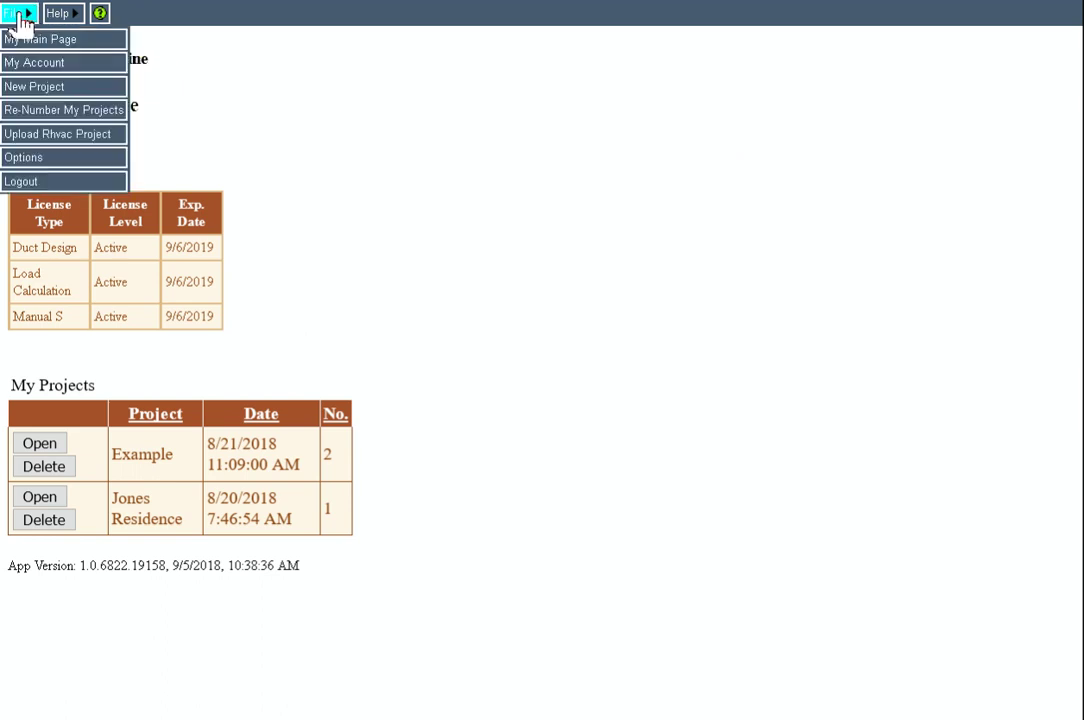
{"action": "left_click", "coordinate": [33, 95]}
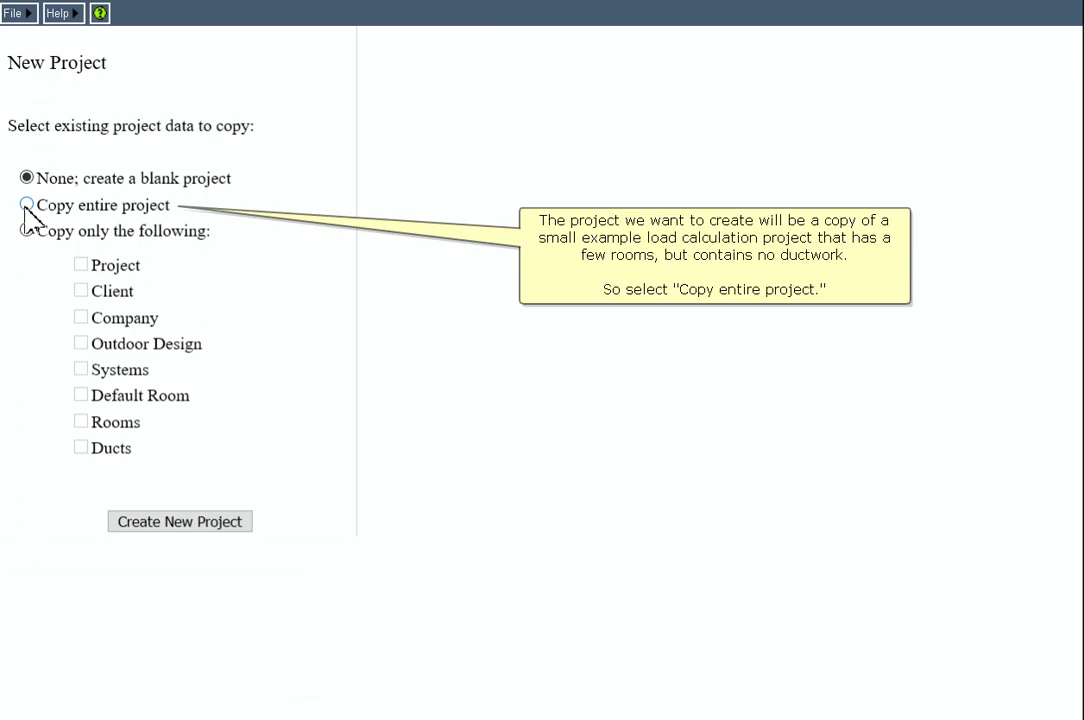
{"action": "left_click", "coordinate": [26, 204]}
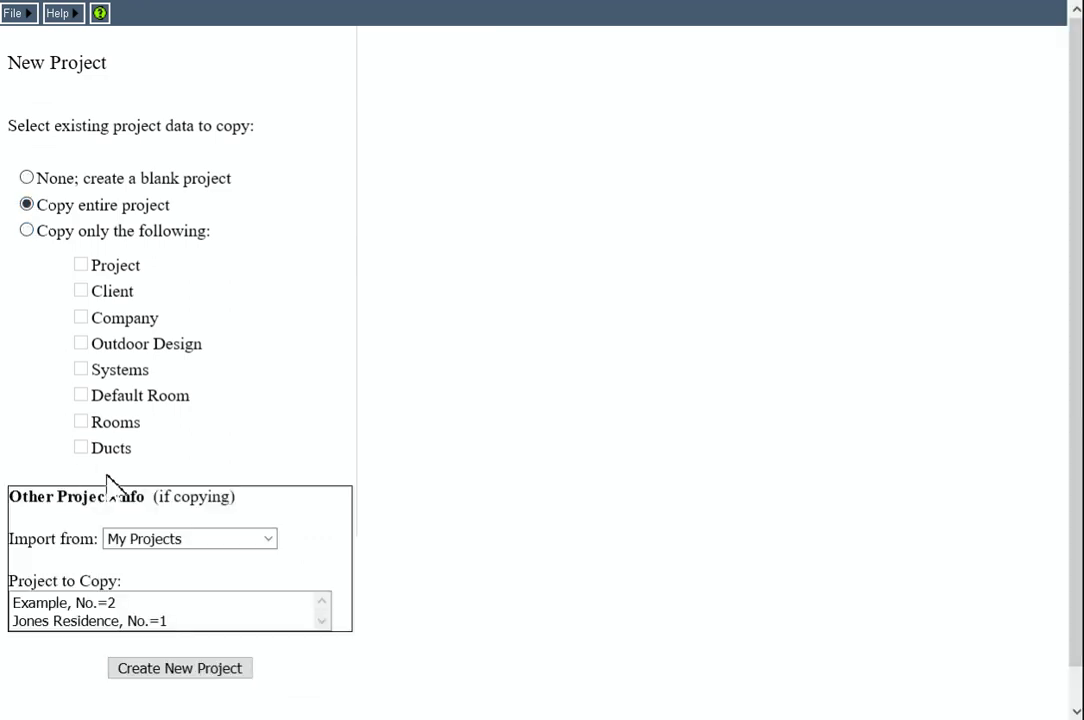
{"action": "left_click", "coordinate": [185, 545]}
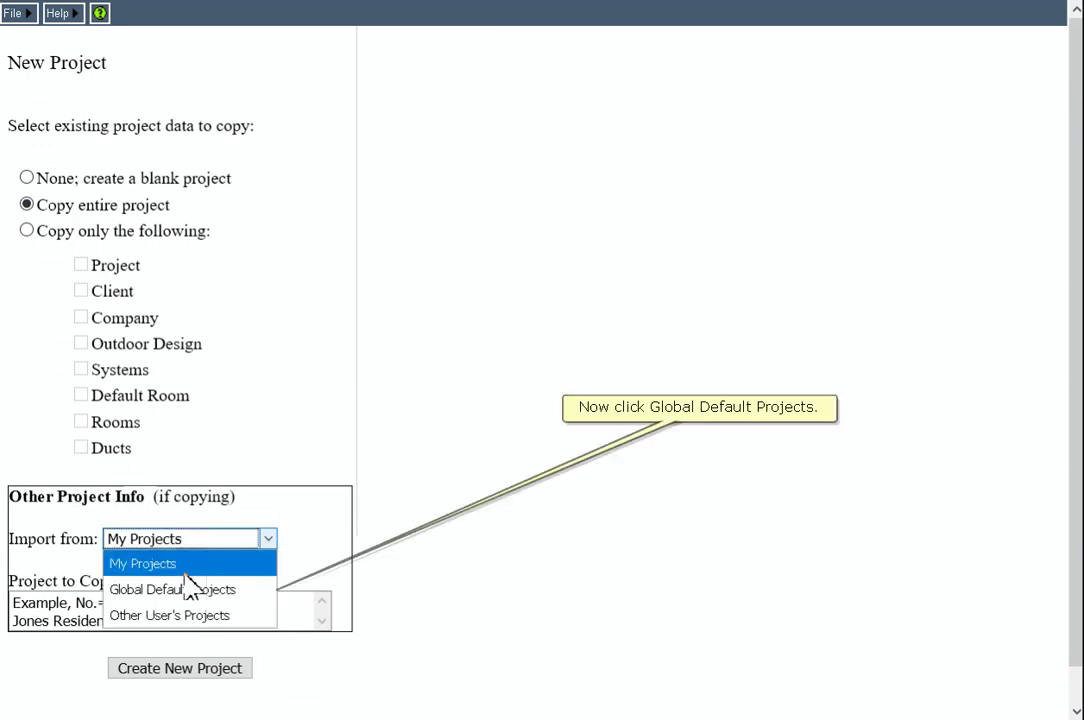
{"action": "left_click", "coordinate": [188, 589]}
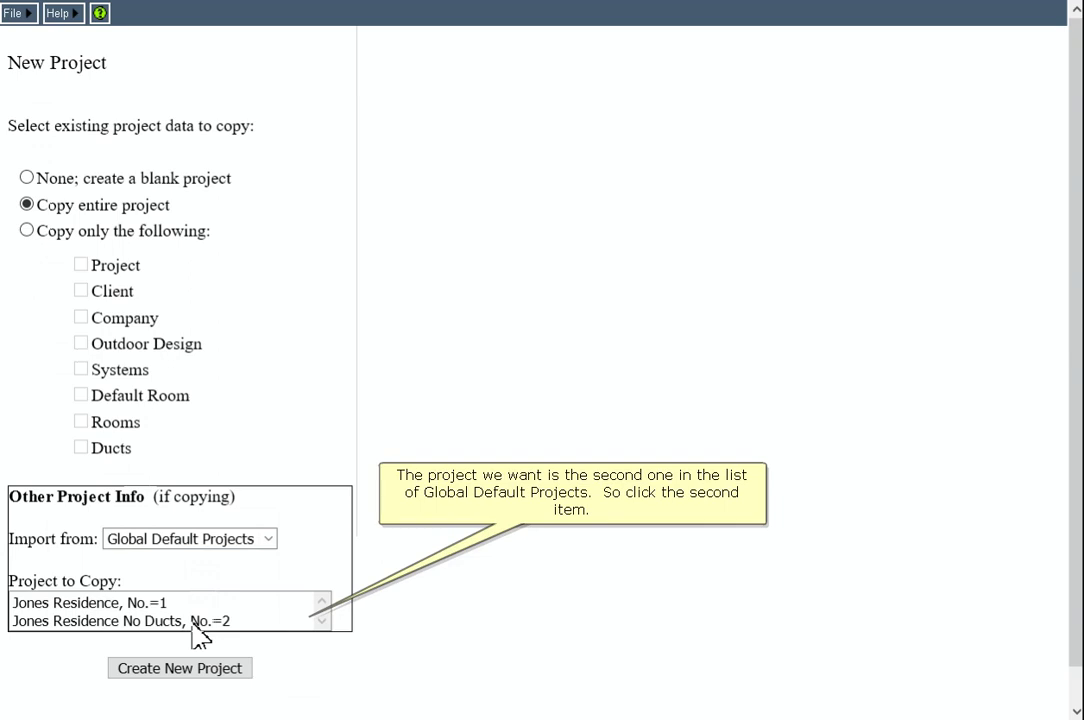
{"action": "left_click", "coordinate": [194, 622]}
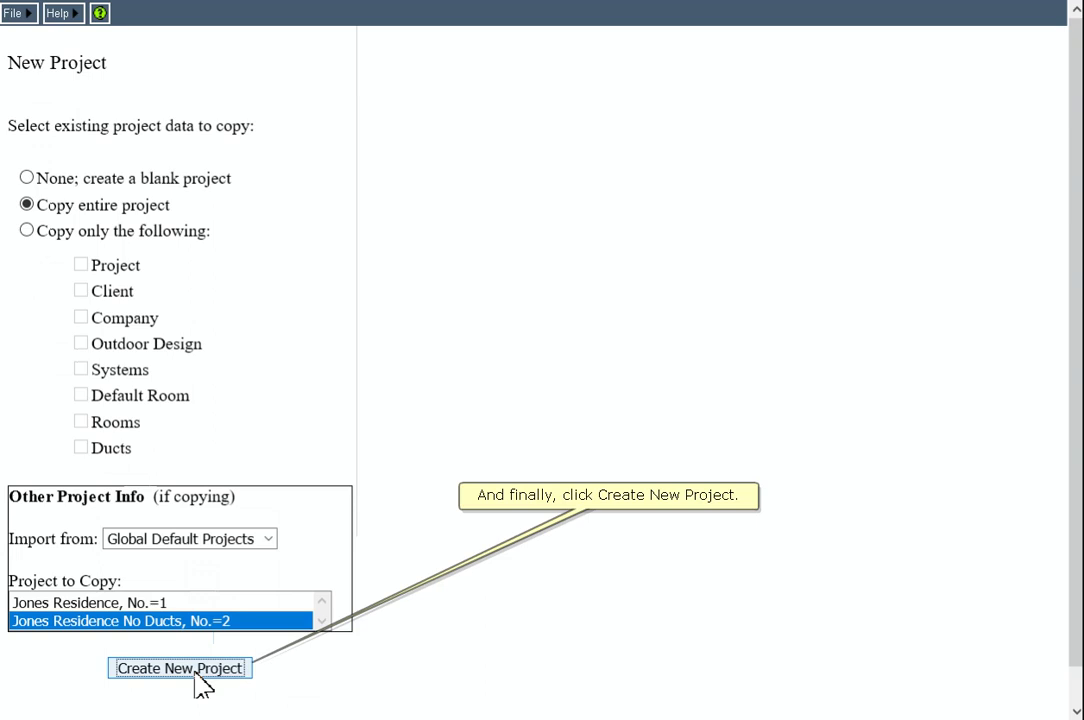
{"action": "left_click", "coordinate": [197, 676]}
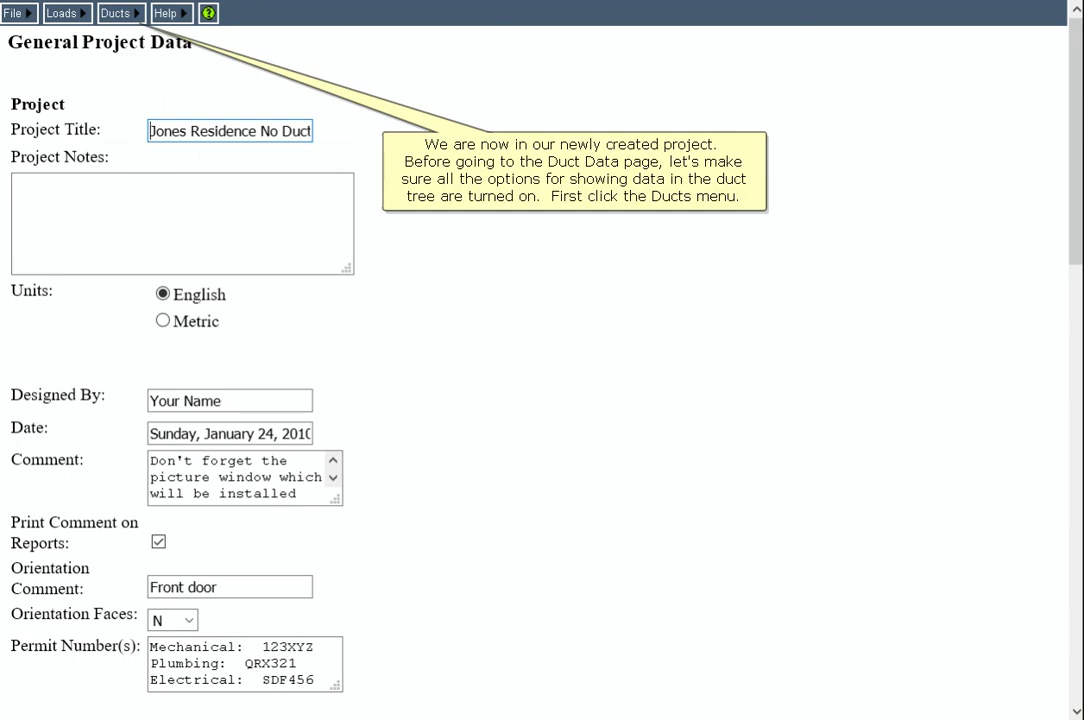
Step: Enable Auto Recalculate Project and all Show options in Duct Tree Options, and return to Duct Data
{"action": "left_click", "coordinate": [115, 13]}
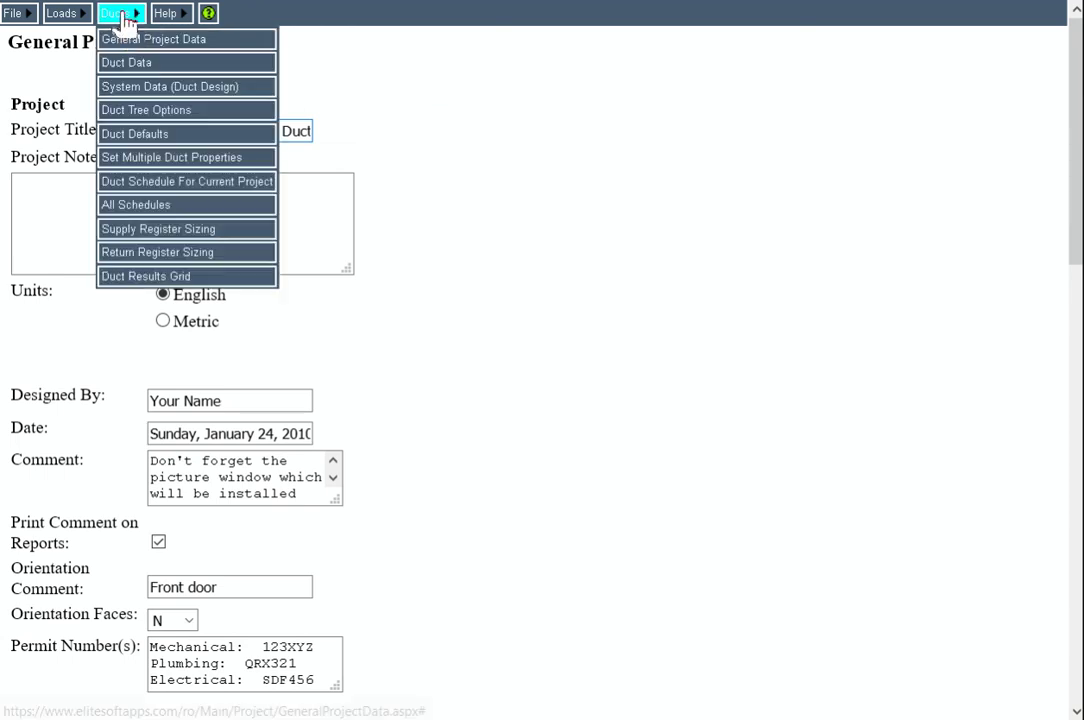
{"action": "left_click", "coordinate": [160, 112]}
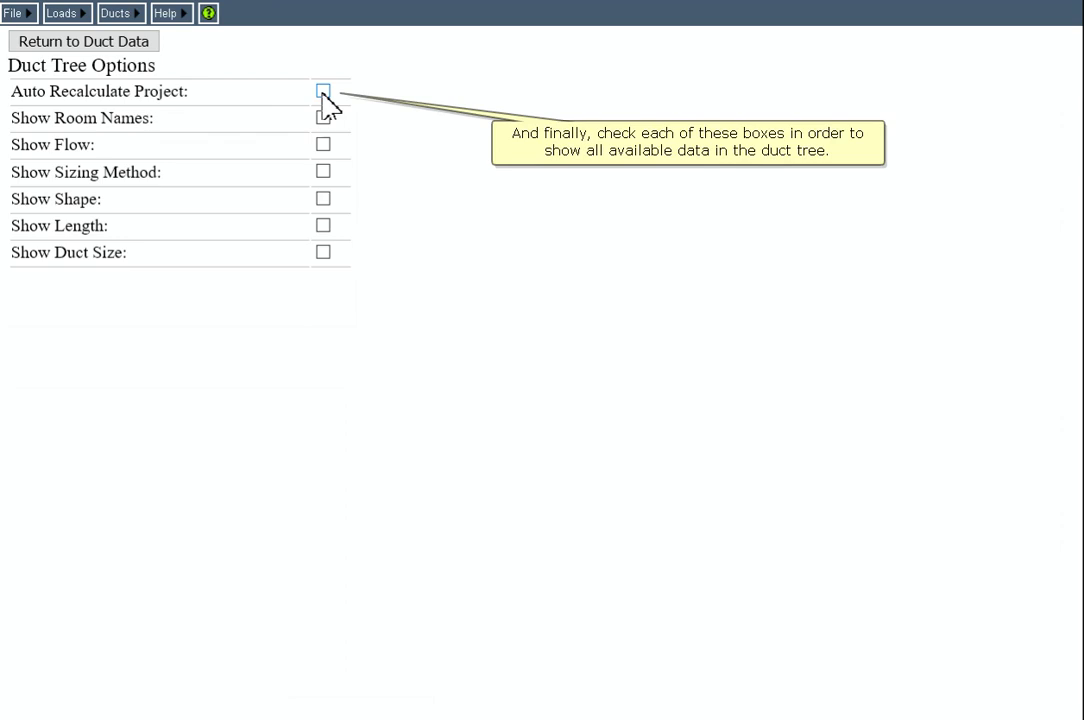
{"action": "left_click", "coordinate": [322, 92]}
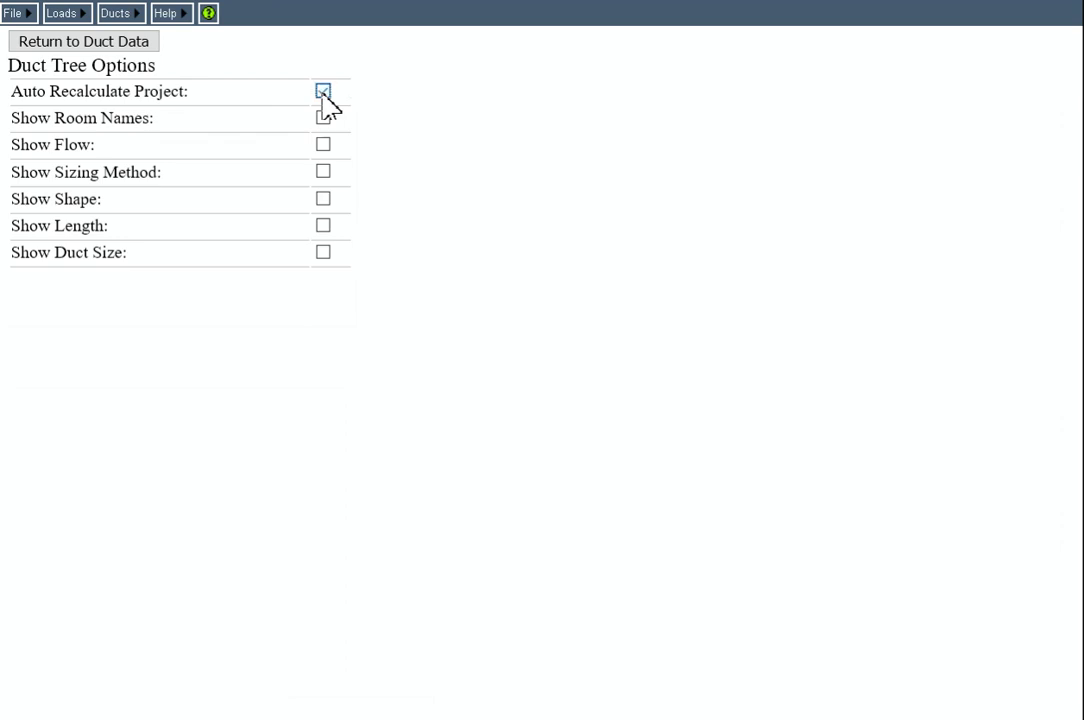
{"action": "left_click", "coordinate": [323, 118]}
{"action": "left_click", "coordinate": [323, 145]}
{"action": "left_click", "coordinate": [323, 172]}
{"action": "left_click", "coordinate": [323, 199]}
{"action": "left_click", "coordinate": [323, 226]}
{"action": "left_click", "coordinate": [323, 252]}
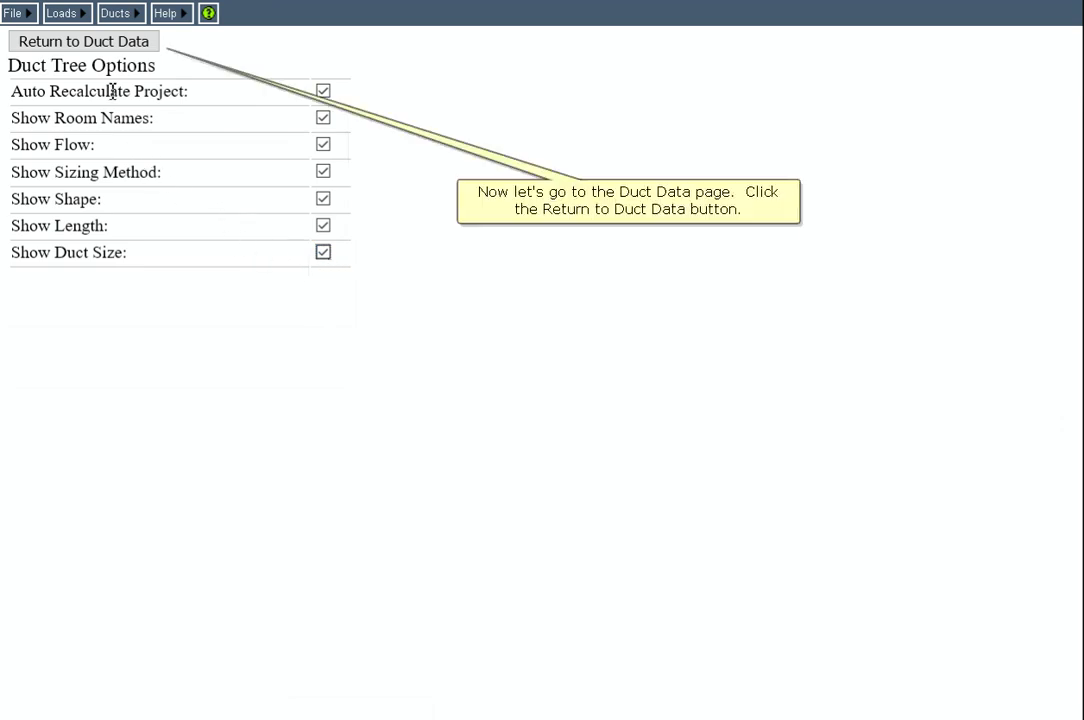
{"action": "left_click", "coordinate": [83, 41]}
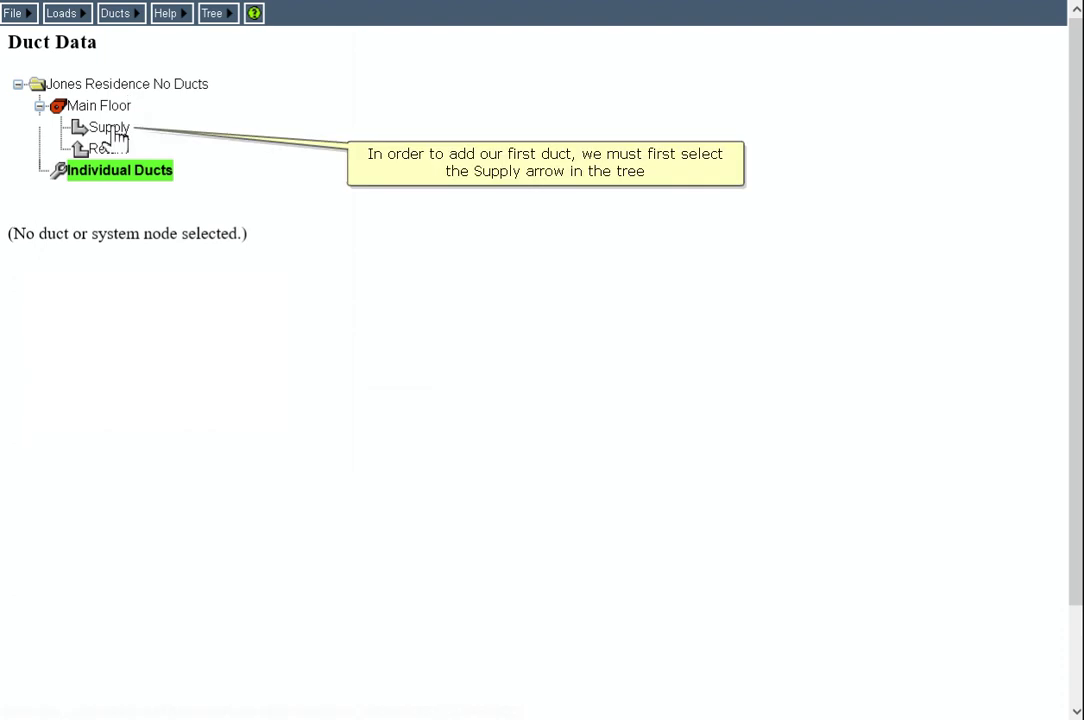
Step: Add a main trunk under the Main Floor system's Supply node and a runout directly downstream of that trunk
{"action": "left_click", "coordinate": [112, 129]}
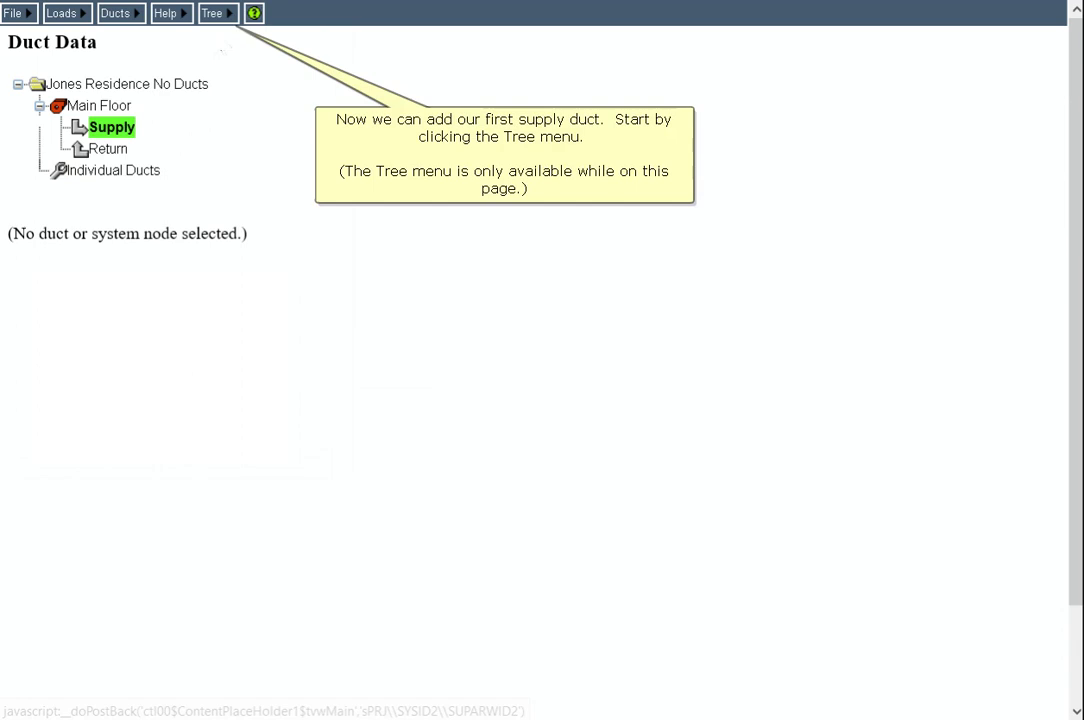
{"action": "left_click", "coordinate": [222, 15]}
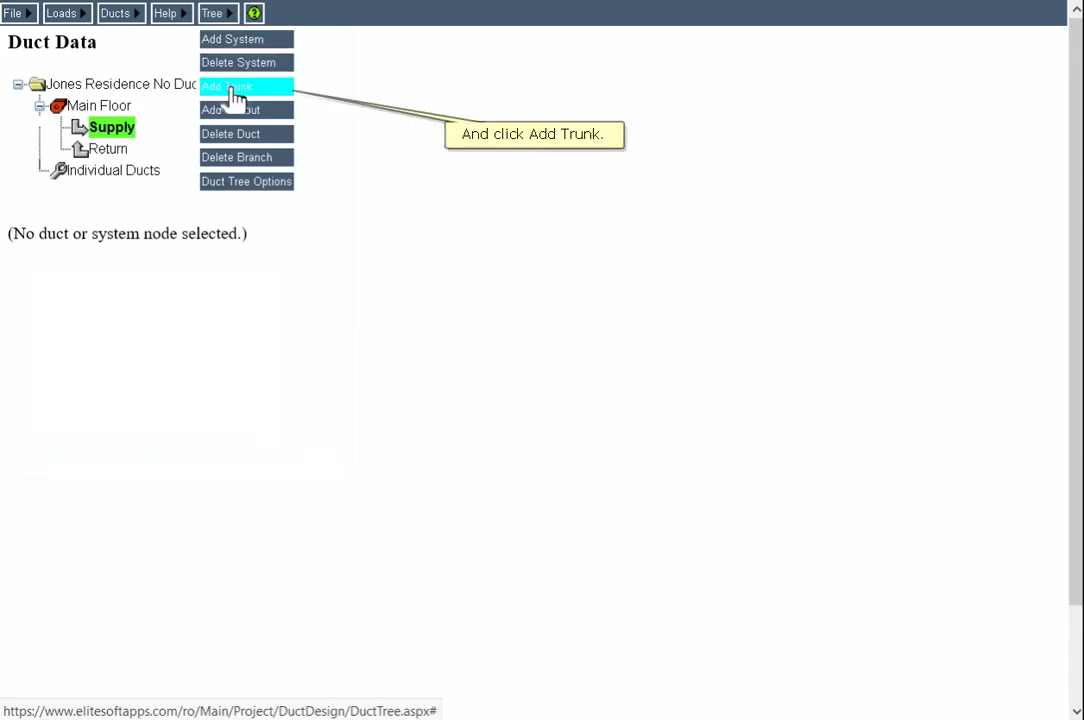
{"action": "left_click", "coordinate": [234, 94]}
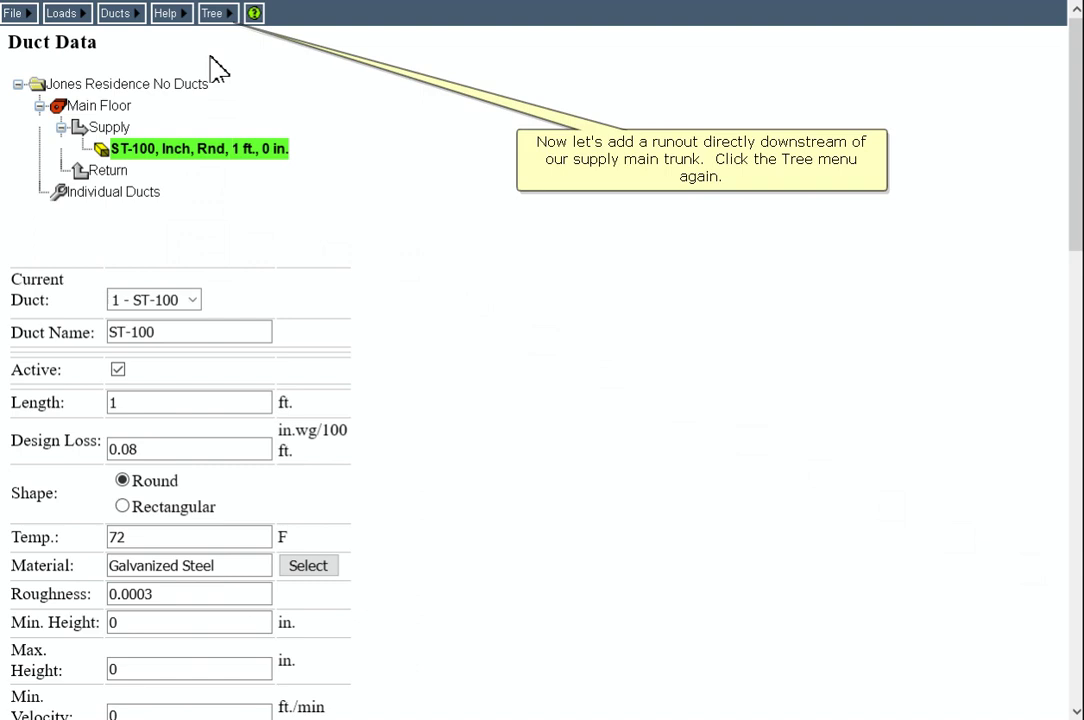
{"action": "left_click", "coordinate": [214, 14]}
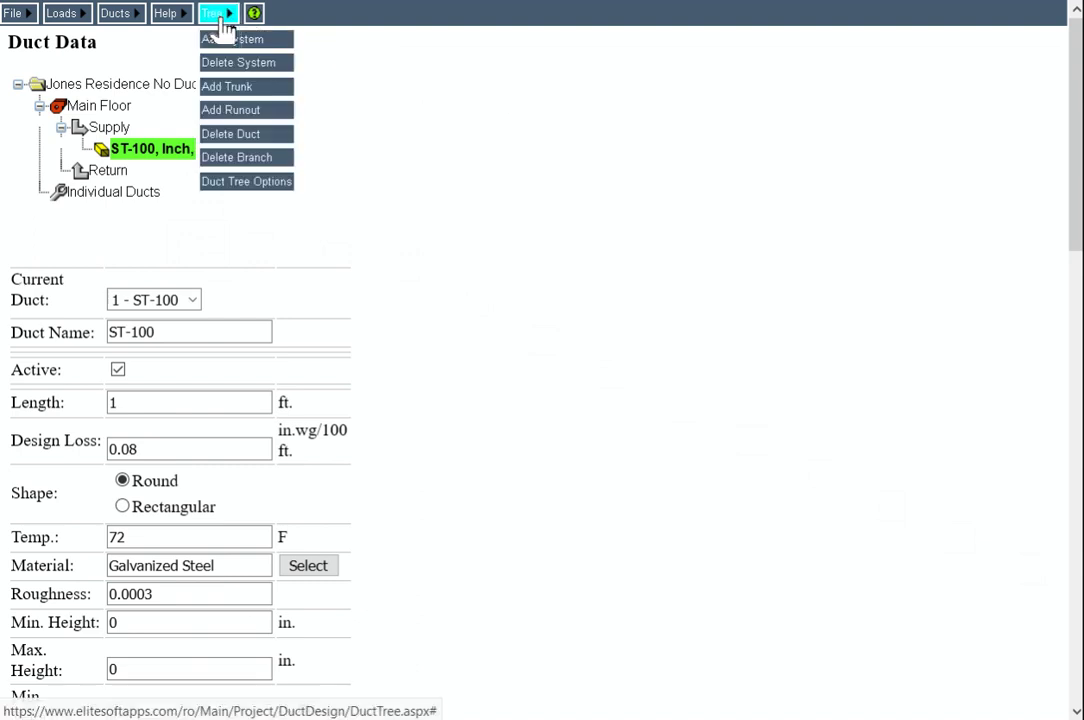
{"action": "left_click", "coordinate": [246, 118]}
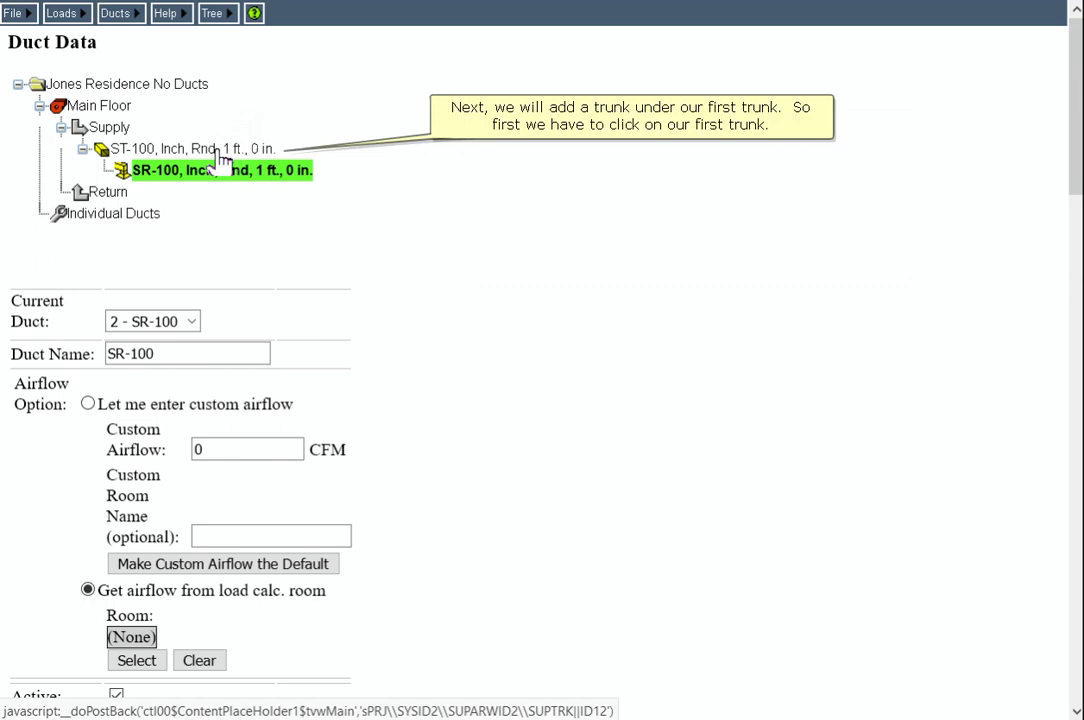
Step: Add a trunk under the main supply trunk ST-100, and another trunk downstream of that added trunk
{"action": "left_click", "coordinate": [218, 150]}
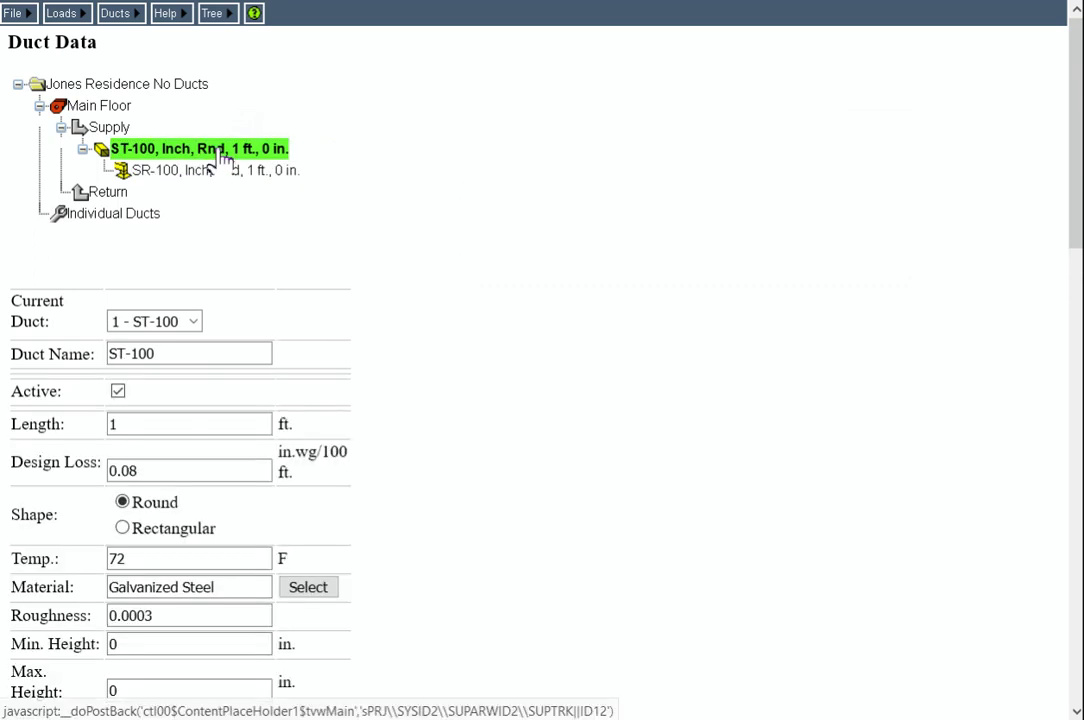
{"action": "left_click", "coordinate": [220, 14]}
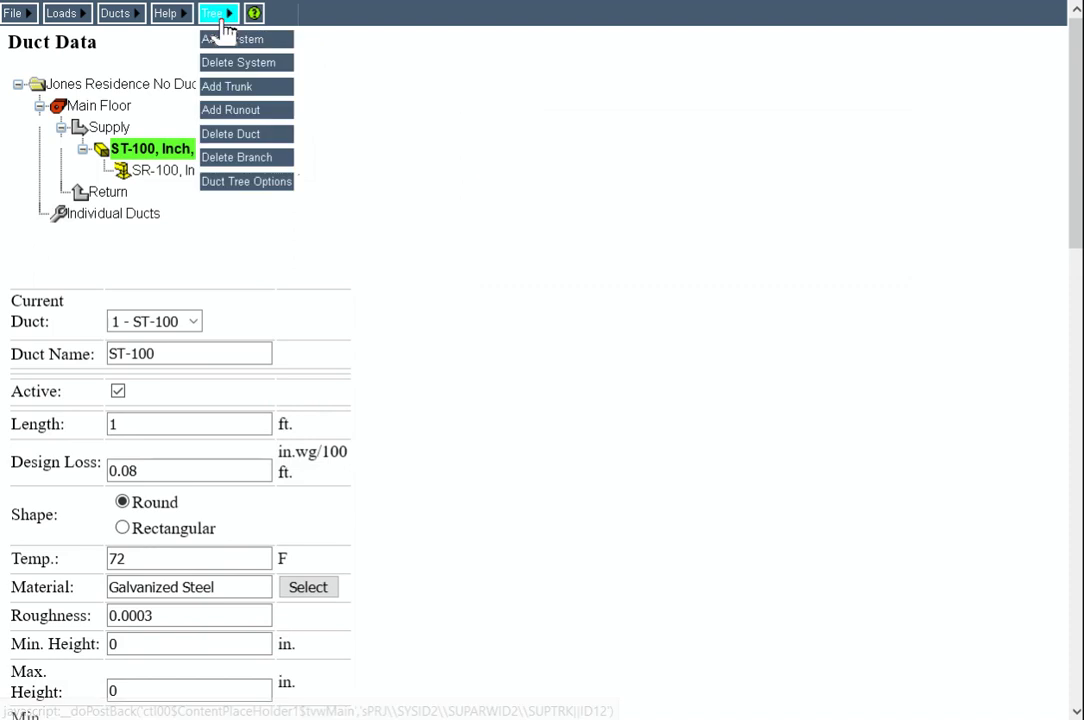
{"action": "left_click", "coordinate": [232, 90]}
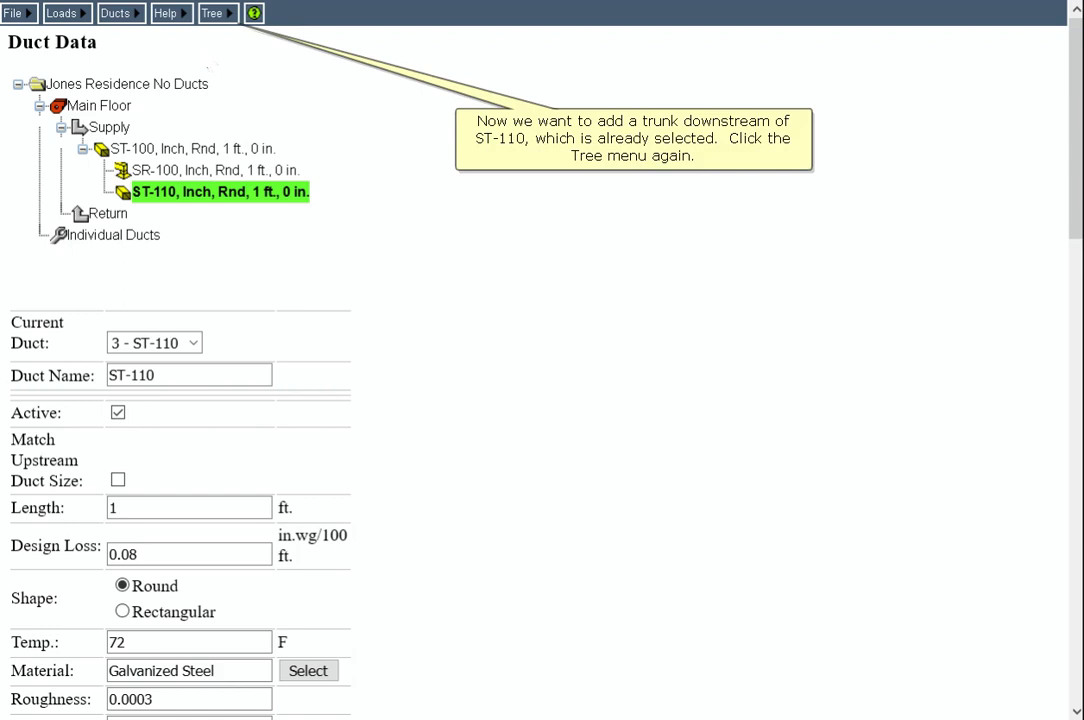
{"action": "left_click", "coordinate": [218, 13]}
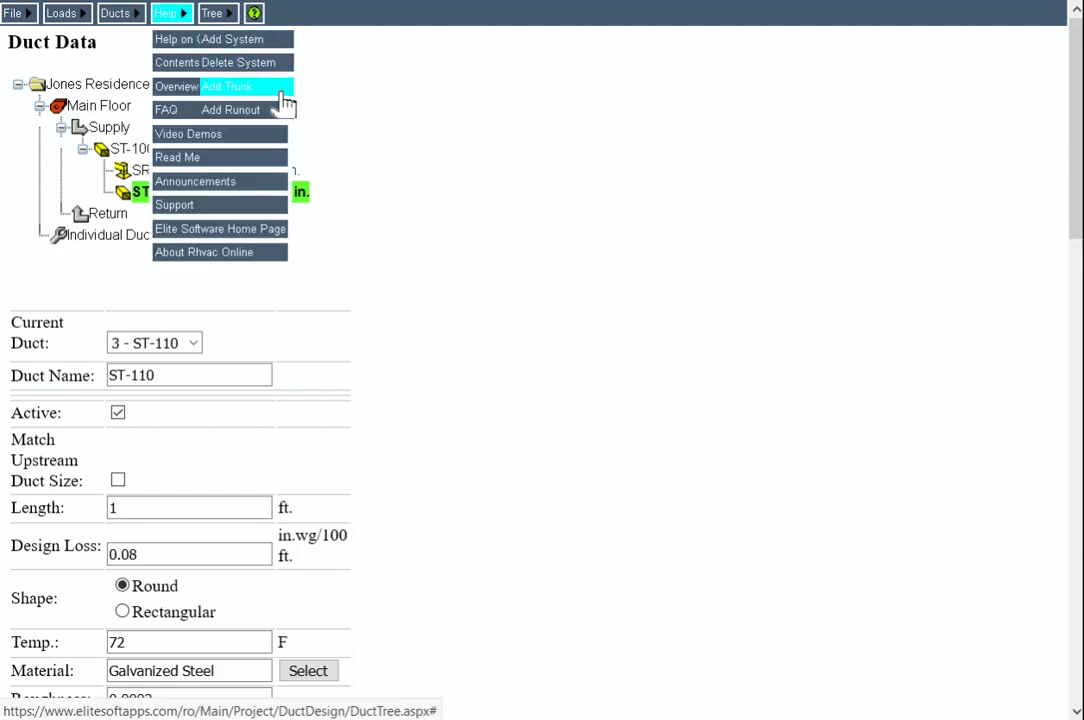
{"action": "left_click", "coordinate": [284, 92]}
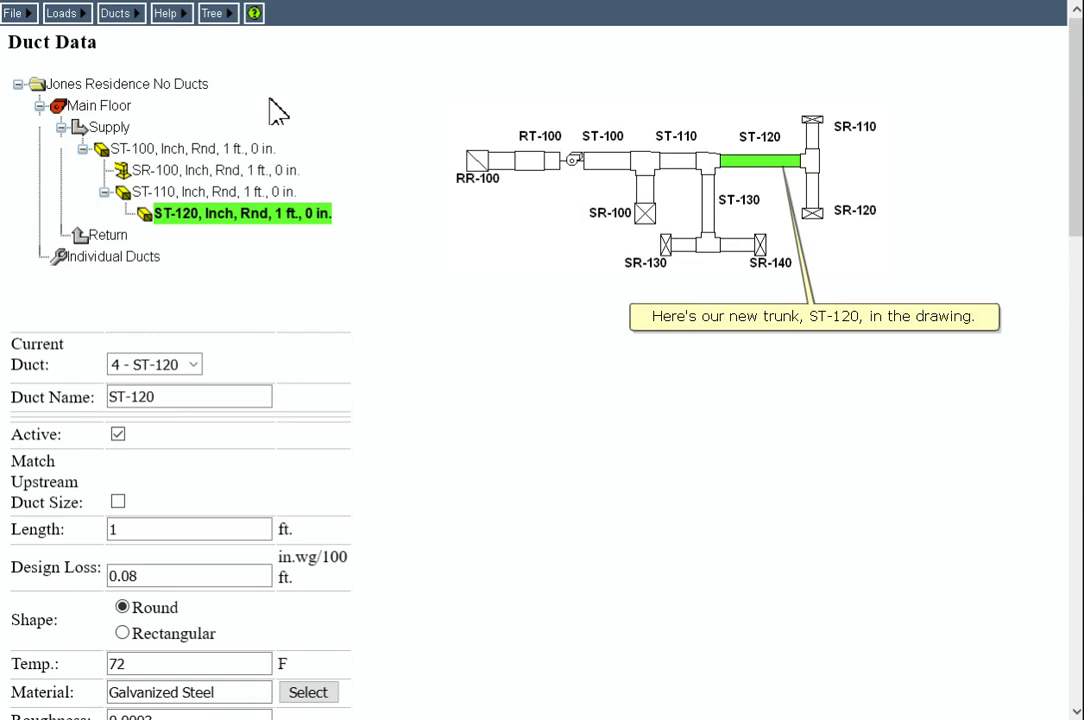
Step: Add a second trunk directly downstream of trunk ST-110
{"action": "left_click", "coordinate": [230, 198]}
{"action": "mouse_move", "coordinate": [215, 14]}
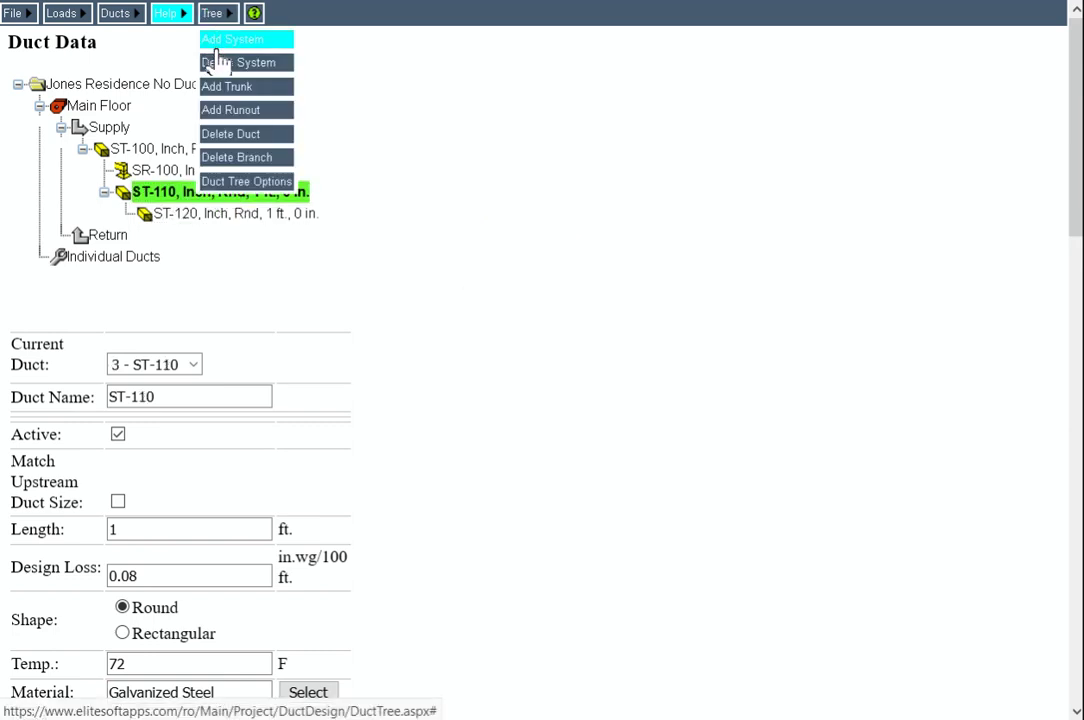
{"action": "left_click", "coordinate": [222, 88]}
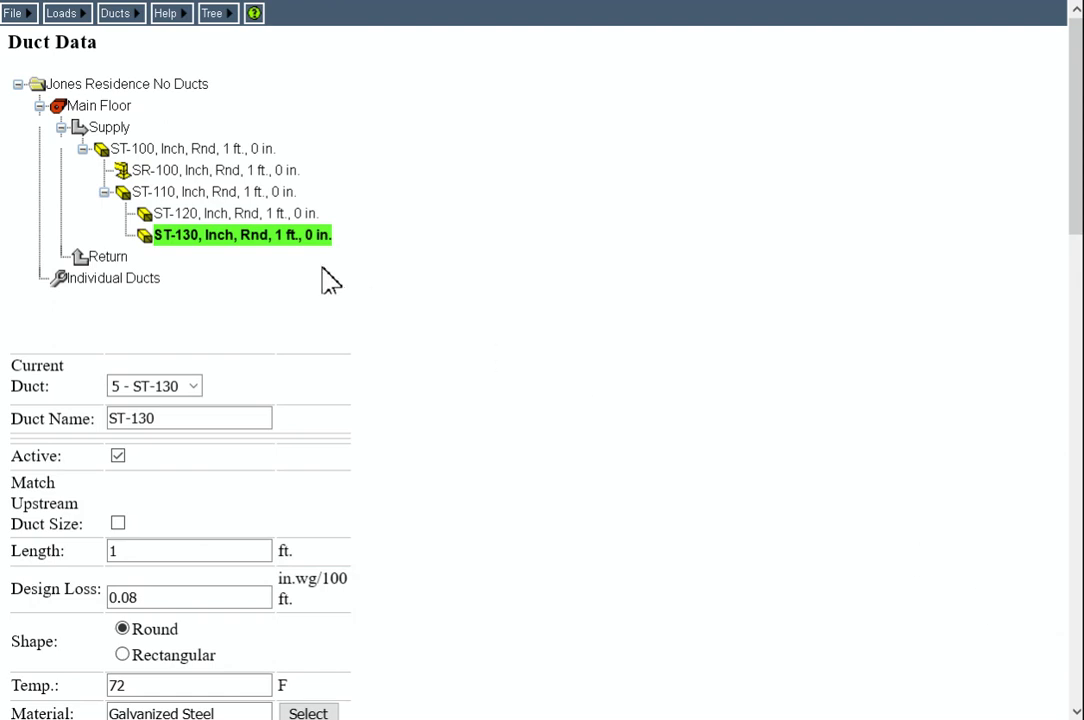
Step: Add two runouts directly downstream of trunk ST-120
{"action": "left_click", "coordinate": [218, 214]}
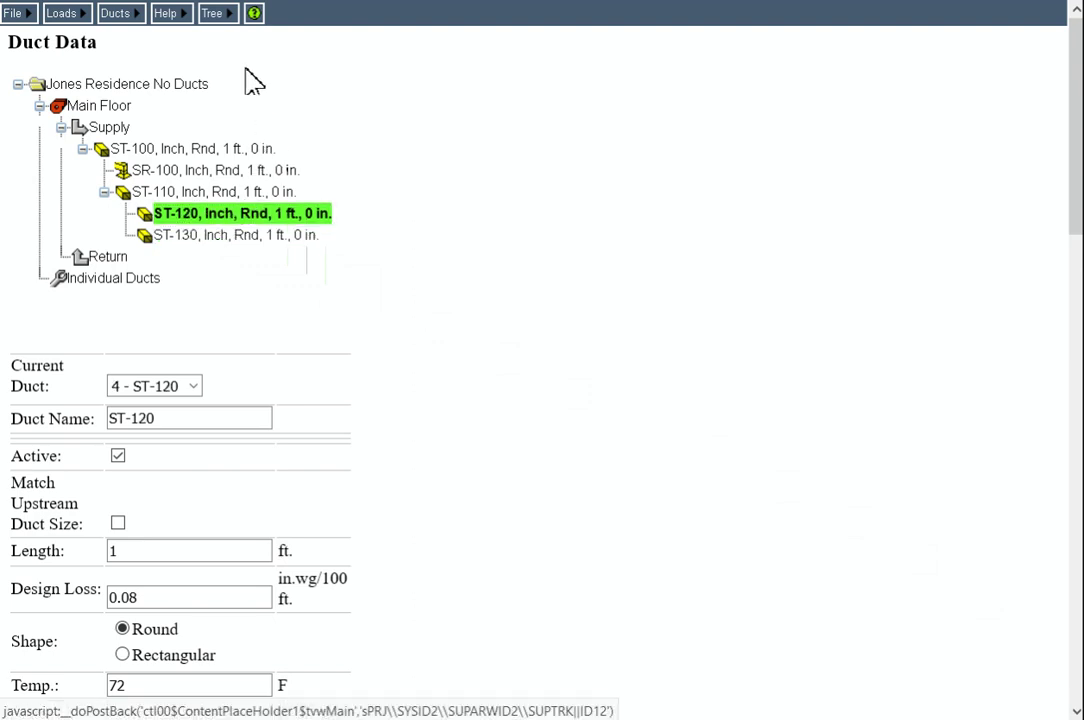
{"action": "mouse_move", "coordinate": [222, 20]}
{"action": "left_click", "coordinate": [255, 111]}
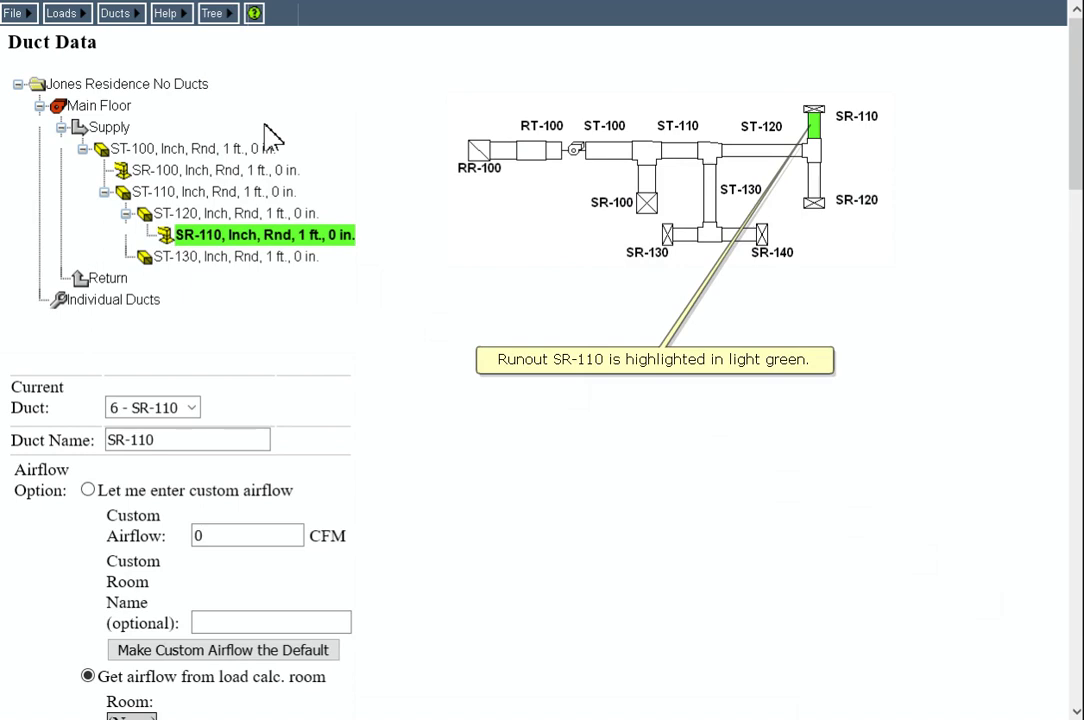
{"action": "left_click", "coordinate": [222, 215]}
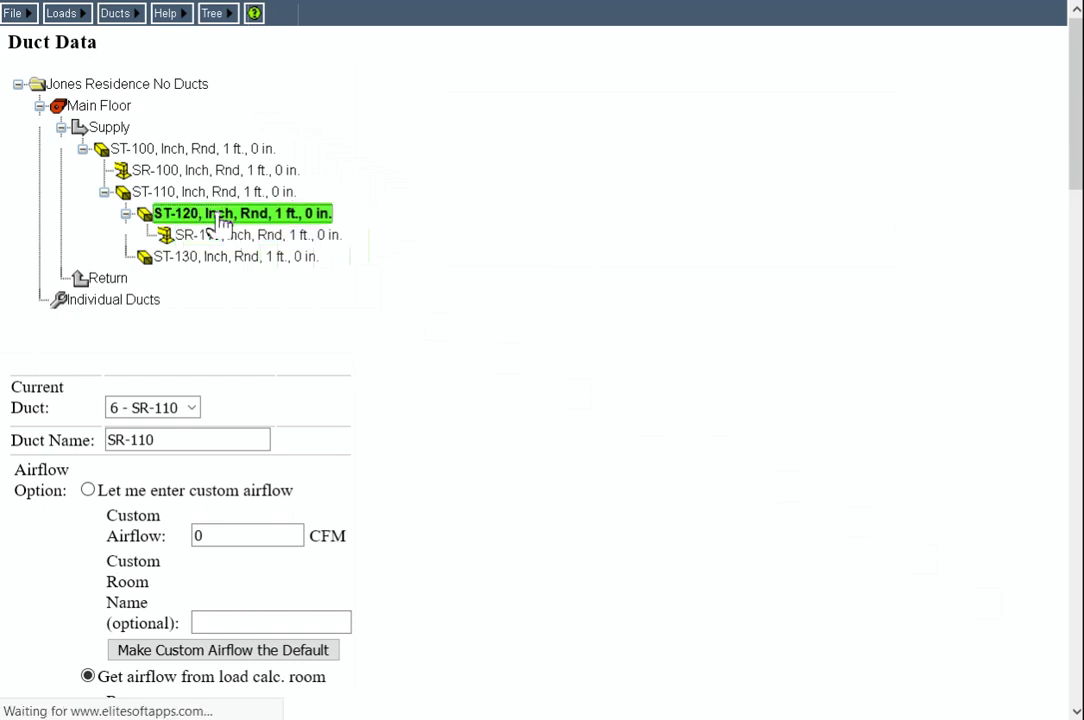
{"action": "mouse_move", "coordinate": [213, 15]}
{"action": "left_click", "coordinate": [244, 111]}
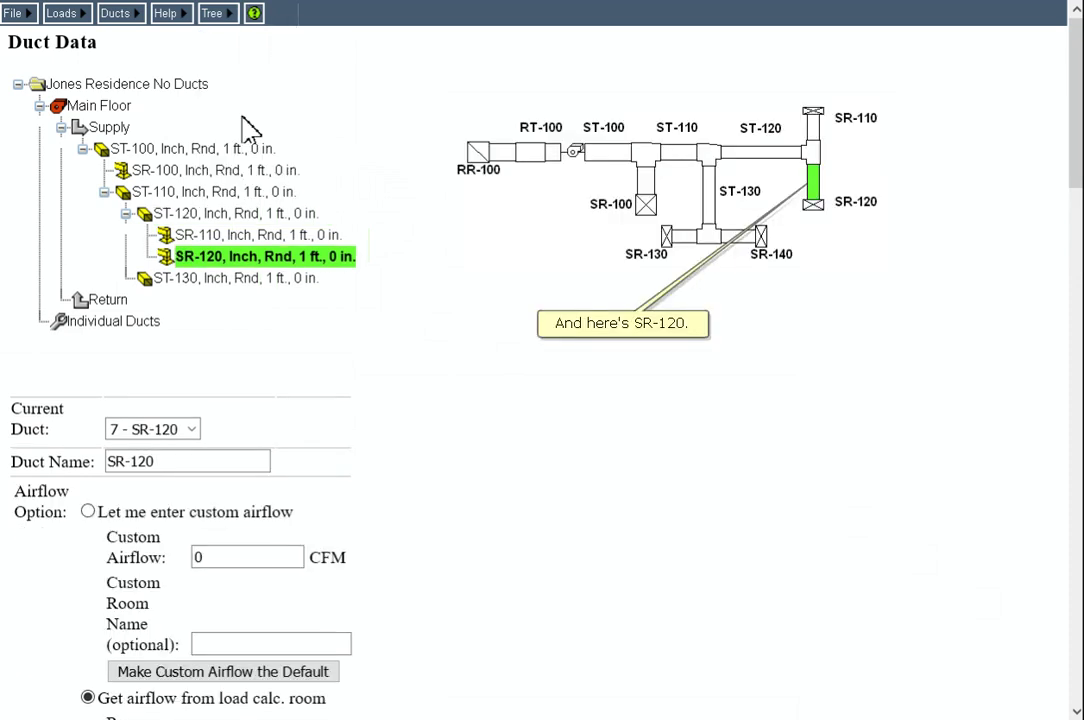
Step: Add two runouts directly downstream of trunk ST-130
{"action": "left_click", "coordinate": [270, 283]}
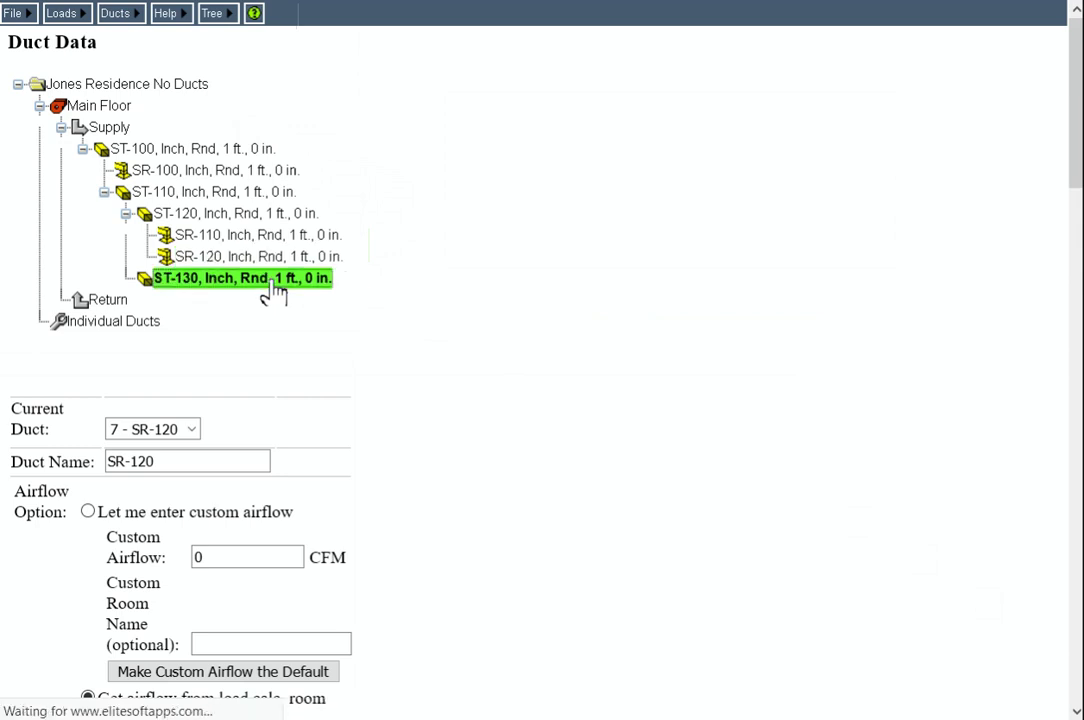
{"action": "mouse_move", "coordinate": [233, 13]}
{"action": "left_click", "coordinate": [242, 112]}
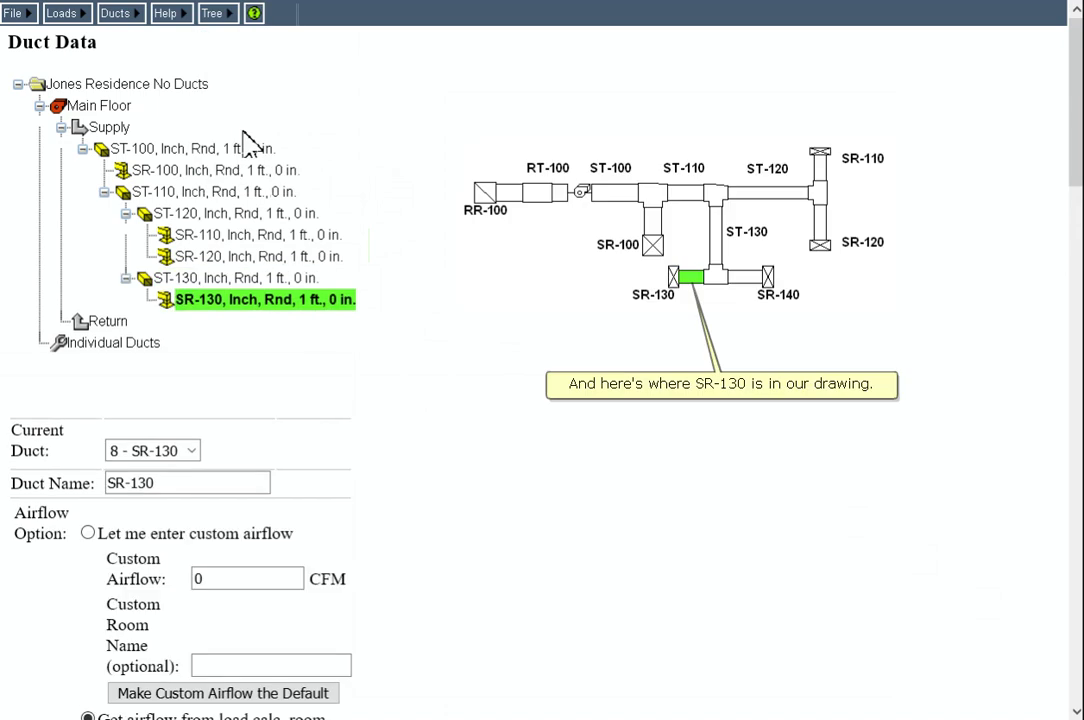
{"action": "left_click", "coordinate": [236, 279]}
{"action": "mouse_move", "coordinate": [215, 13]}
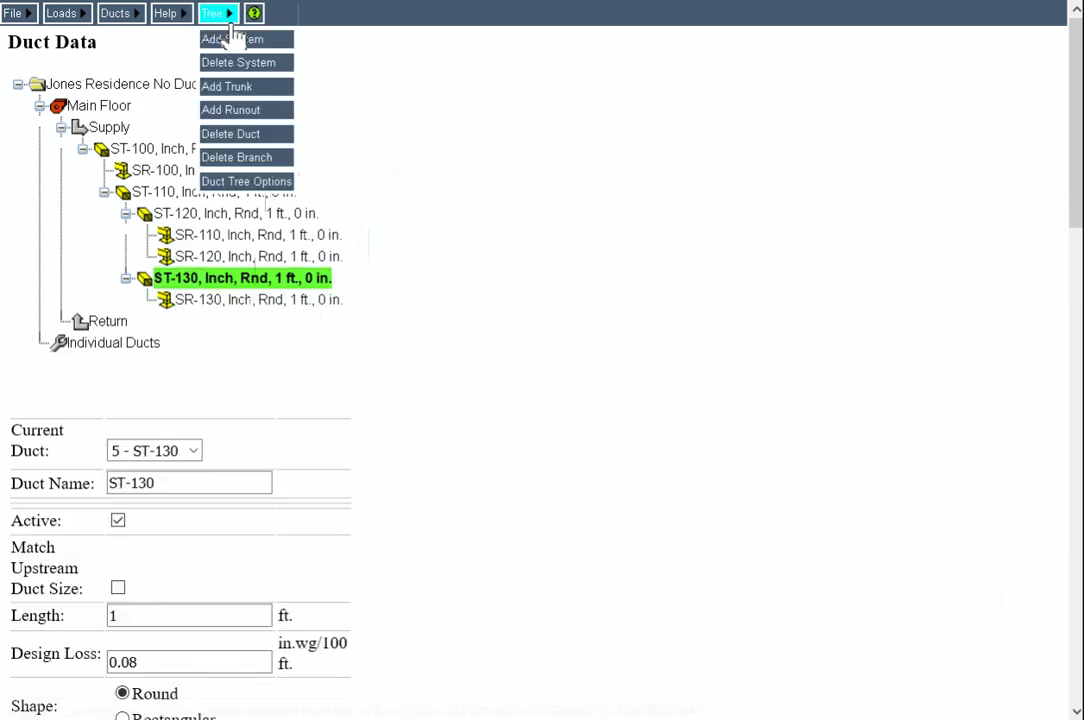
{"action": "left_click", "coordinate": [234, 115]}
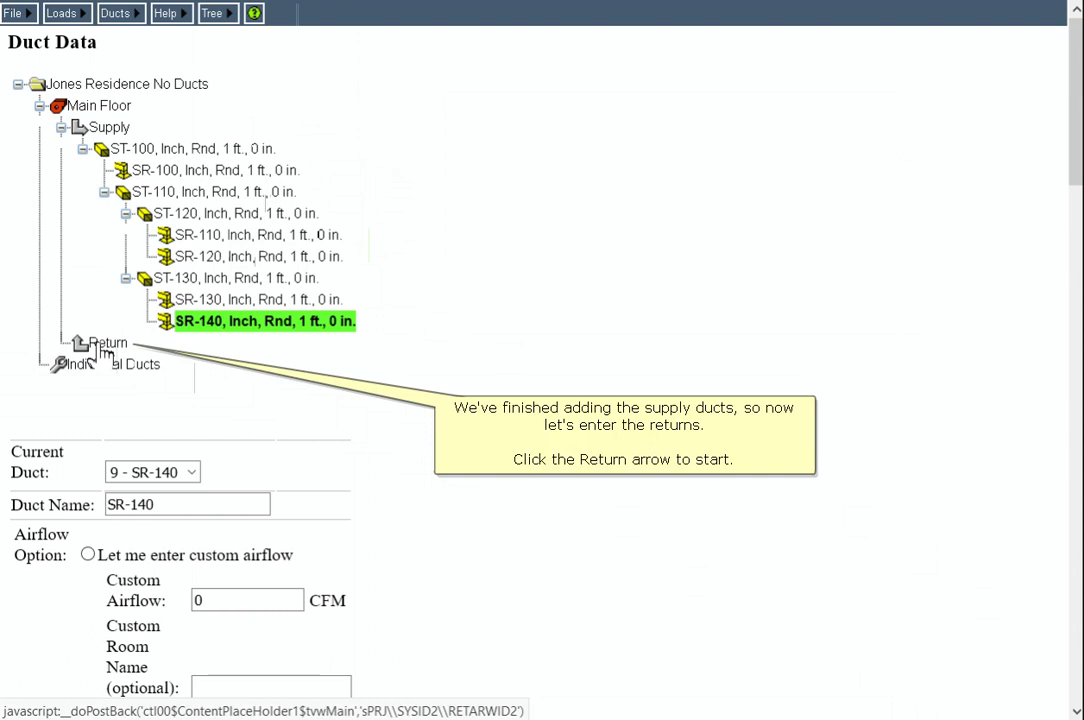
Step: Add a trunk under the Main Floor system's Return node and a runout connected to that return trunk
{"action": "left_click", "coordinate": [104, 346]}
{"action": "mouse_move", "coordinate": [211, 13]}
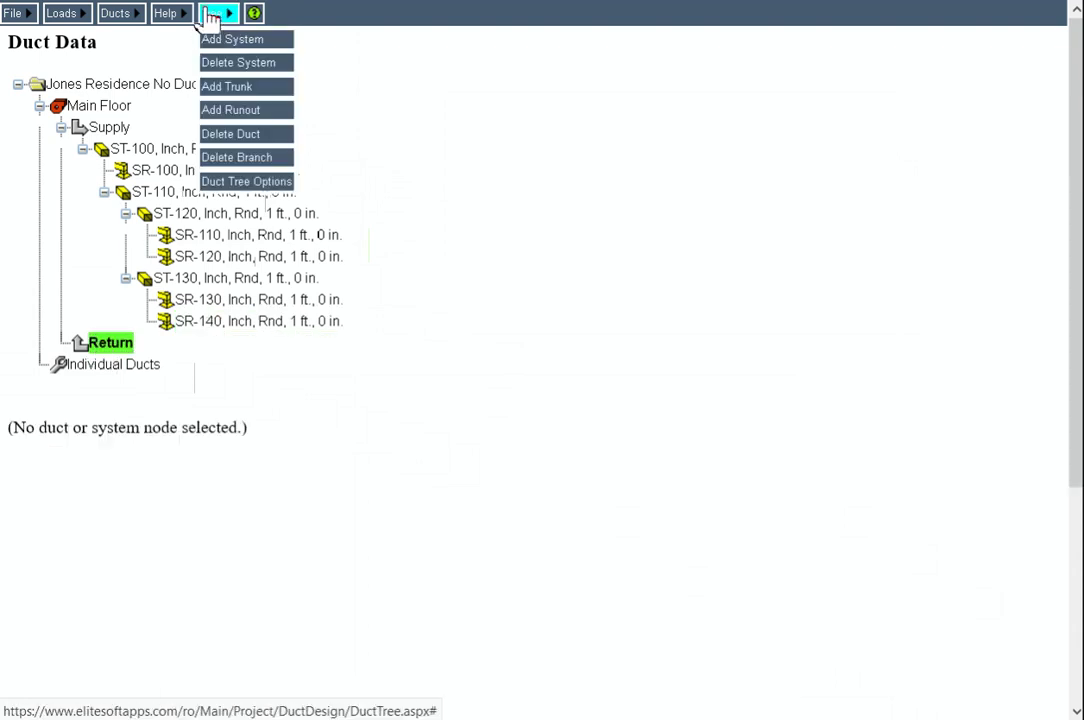
{"action": "left_click", "coordinate": [248, 88]}
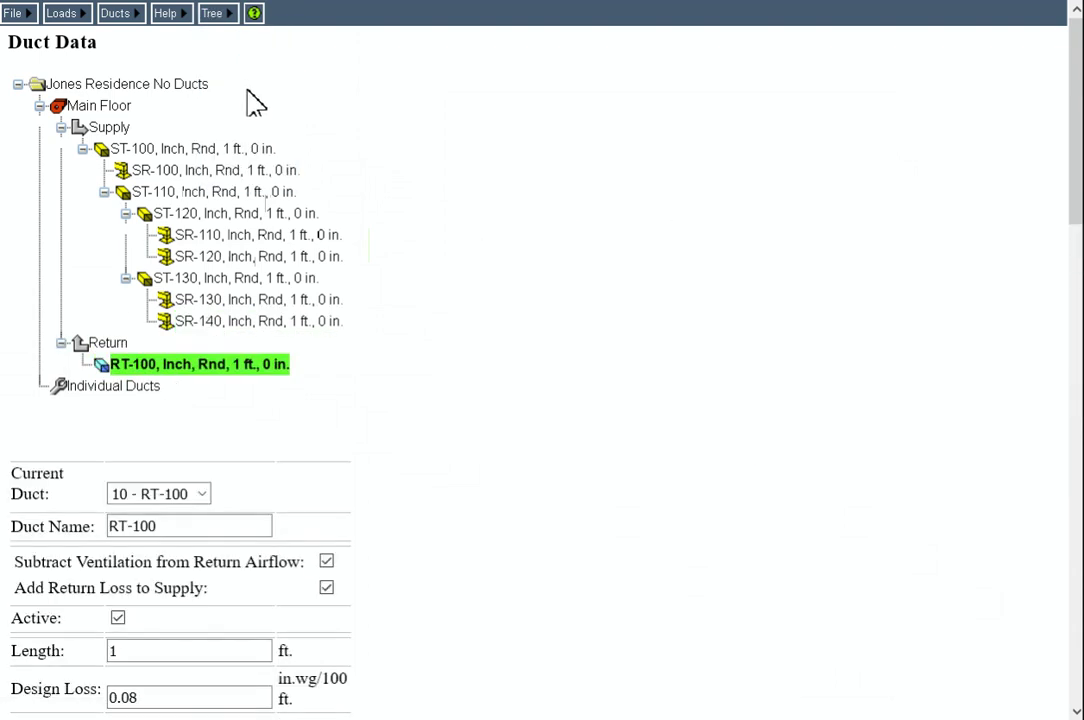
{"action": "left_click", "coordinate": [218, 13]}
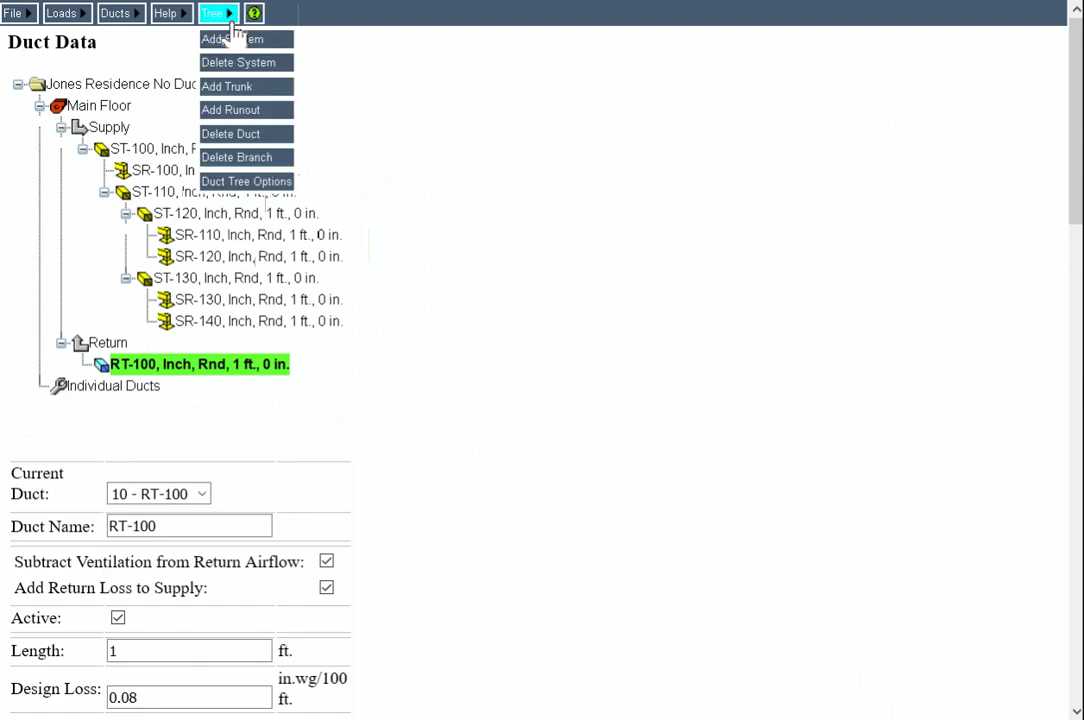
{"action": "left_click", "coordinate": [240, 127]}
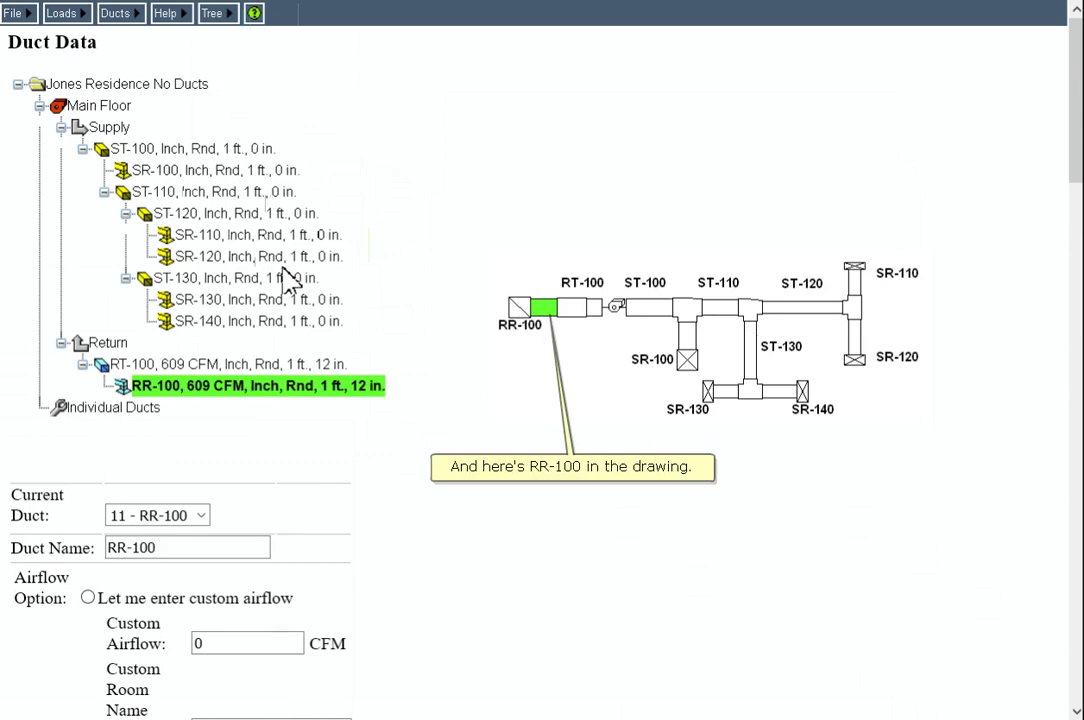
Step: Set the length of the main supply trunk ST-100 to 2.5 ft
{"action": "left_click", "coordinate": [202, 150]}
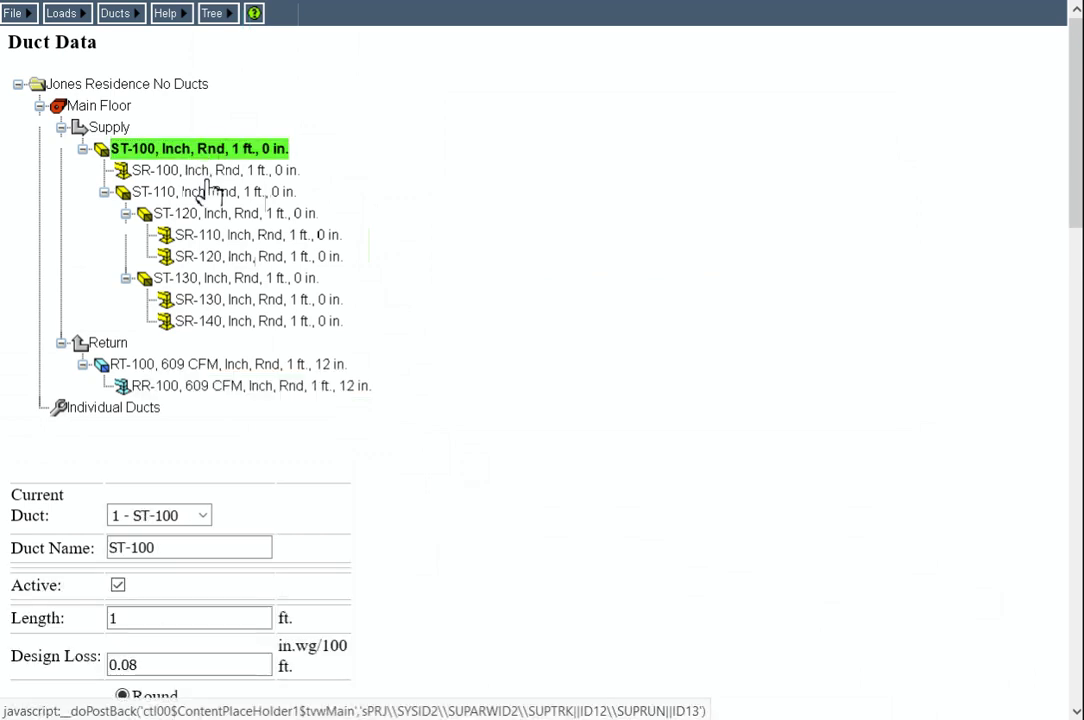
{"action": "double_click", "coordinate": [251, 617]}
{"action": "type", "text": "2.5"}
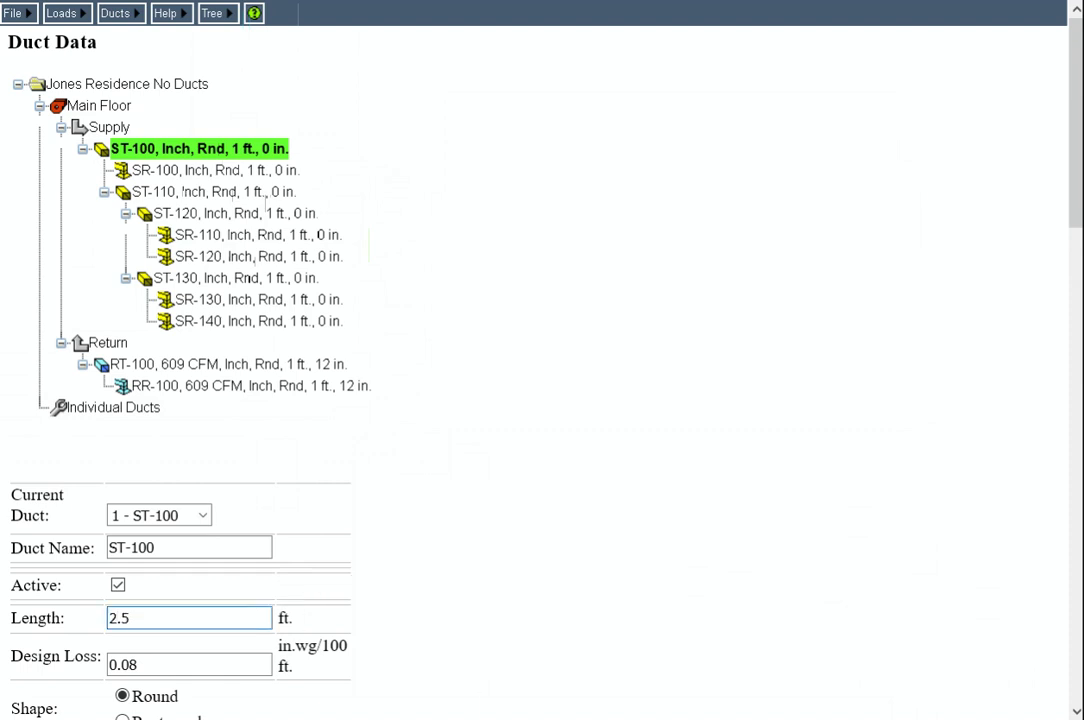
{"action": "left_click", "coordinate": [1045, 673]}
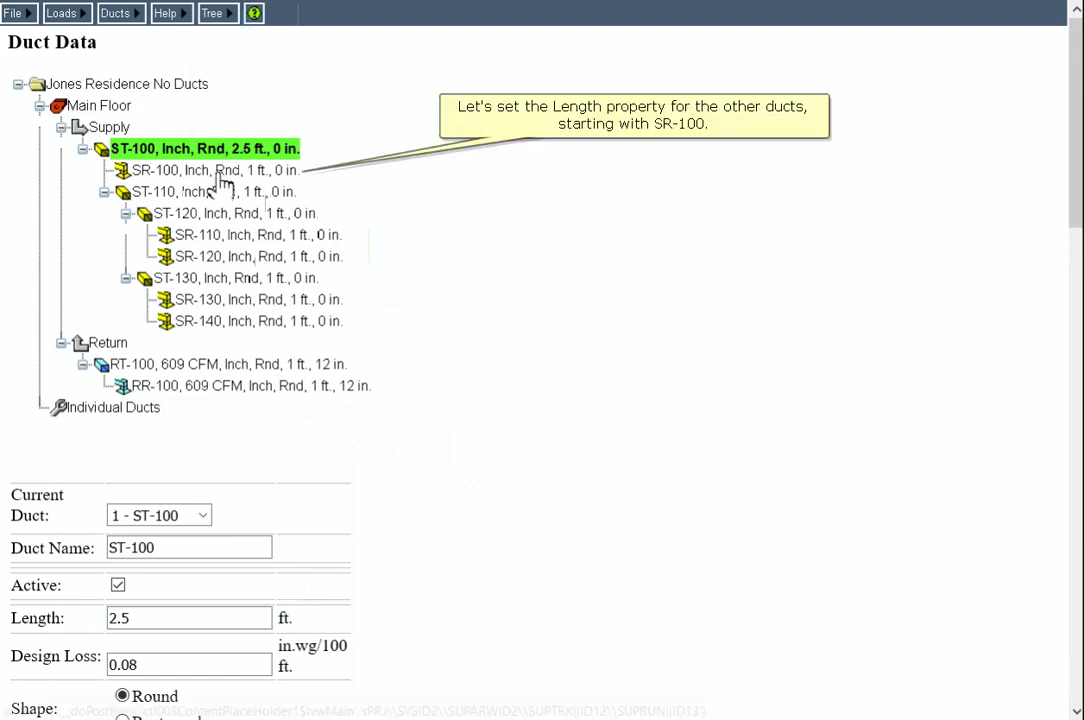
Step: Set the length of supply runout SR-100 to 8.5 ft
{"action": "left_click", "coordinate": [220, 172]}
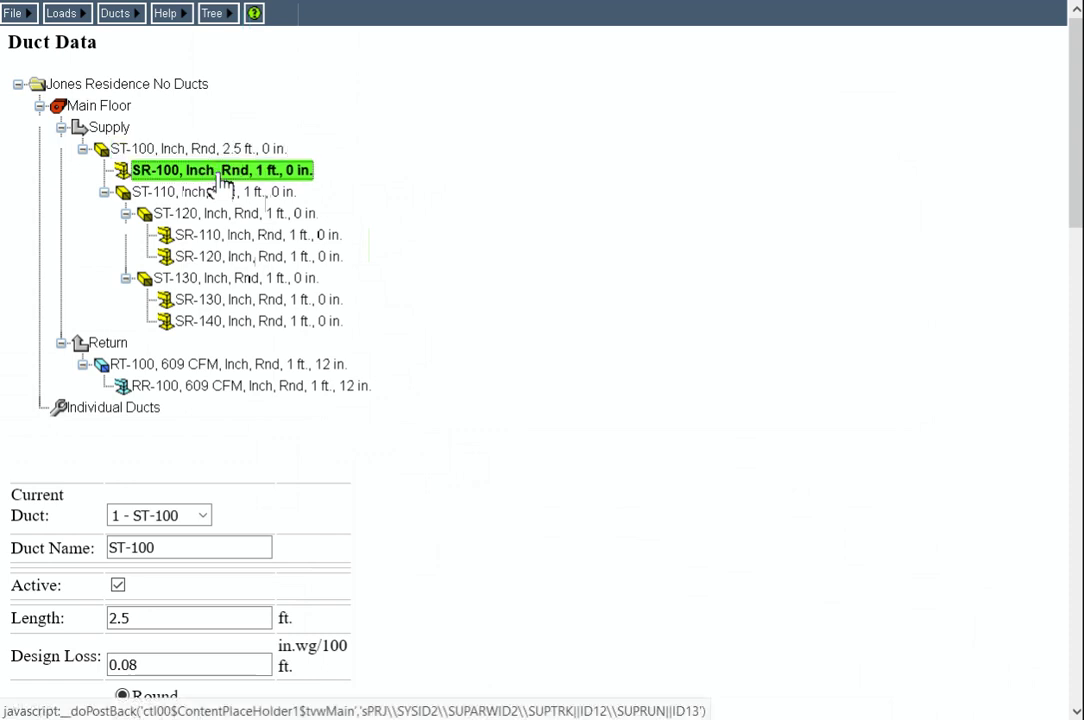
{"action": "scroll", "coordinate": [223, 186], "scroll_direction": "down", "scroll_amount": 1}
{"action": "scroll", "coordinate": [273, 520], "scroll_direction": "down", "scroll_amount": 3}
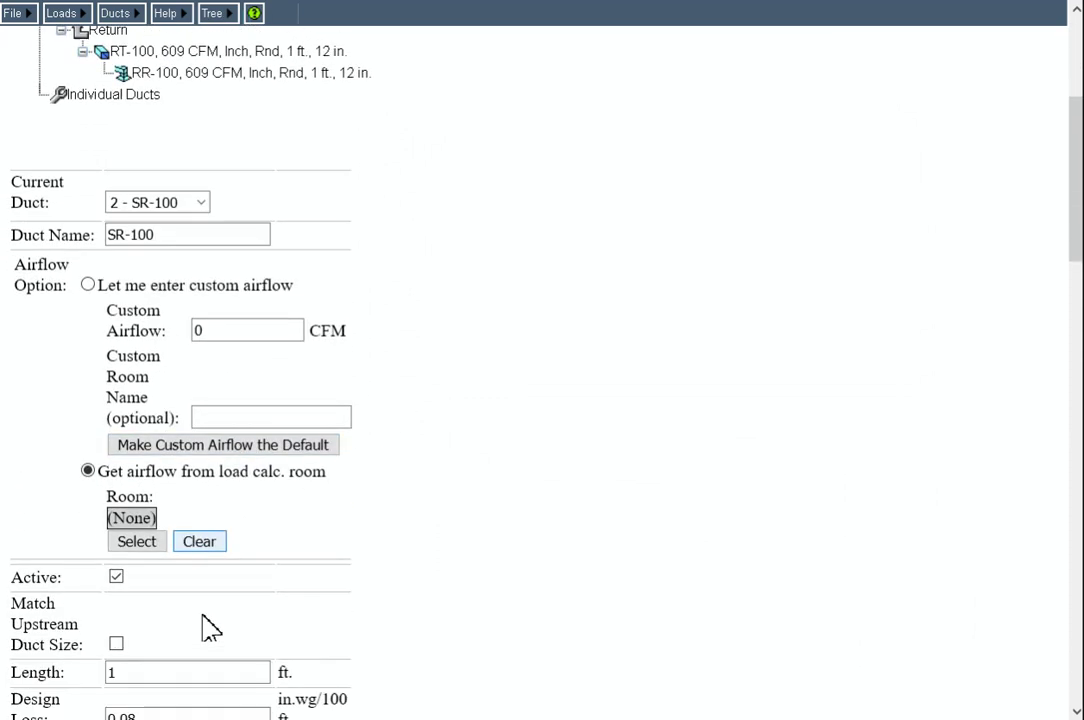
{"action": "double_click", "coordinate": [184, 508]}
{"action": "type", "text": "8.5"}
{"action": "scroll", "coordinate": [184, 508], "scroll_direction": "up", "scroll_amount": 4}
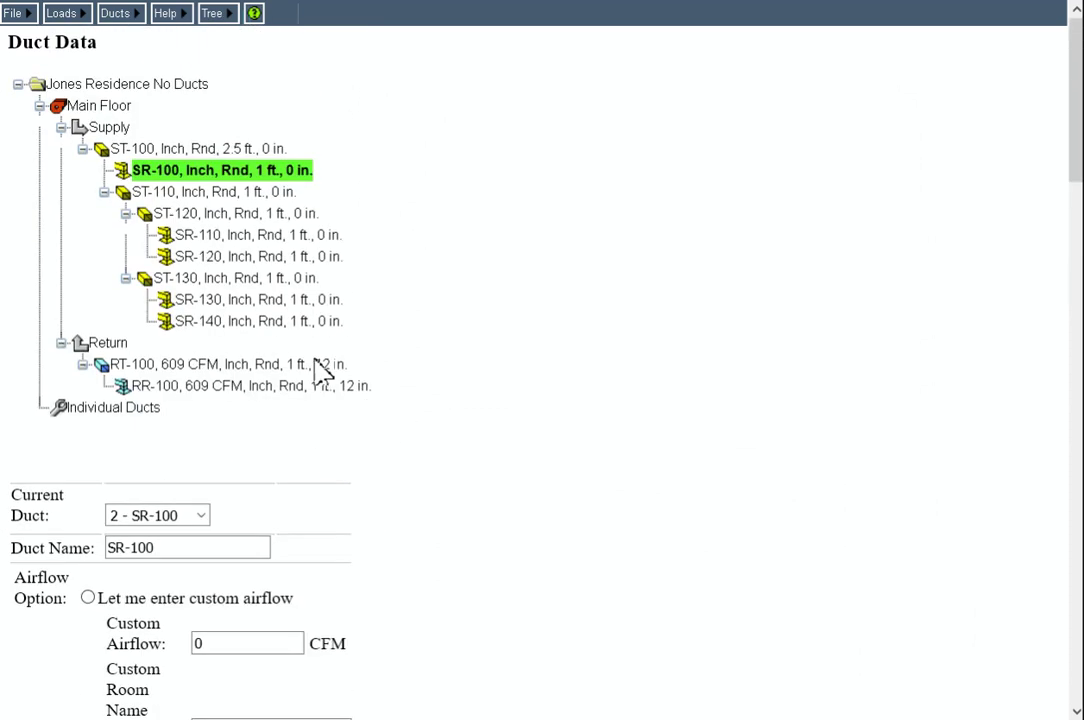
Step: Set the length of supply trunk ST-110 to 5 ft and that of trunk ST-120 to 7 ft
{"action": "left_click", "coordinate": [225, 193]}
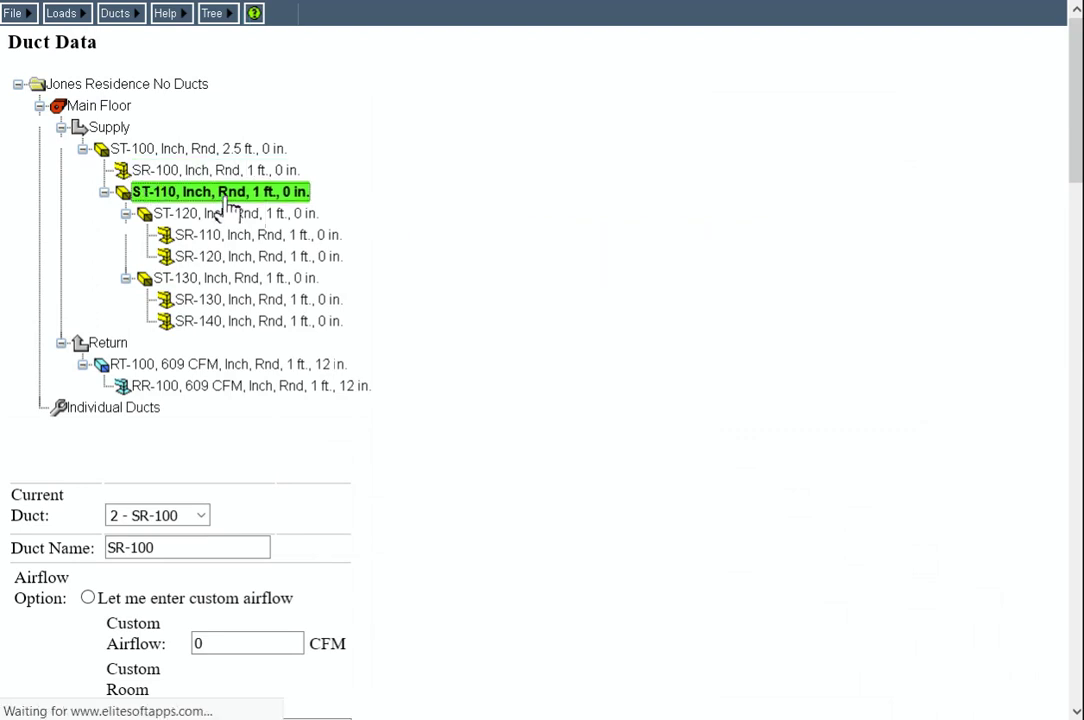
{"action": "scroll", "coordinate": [226, 230], "scroll_direction": "down", "scroll_amount": 3}
{"action": "double_click", "coordinate": [215, 323]}
{"action": "type", "text": "5"}
{"action": "scroll", "coordinate": [215, 323], "scroll_direction": "up", "scroll_amount": 3}
{"action": "left_click", "coordinate": [206, 223]}
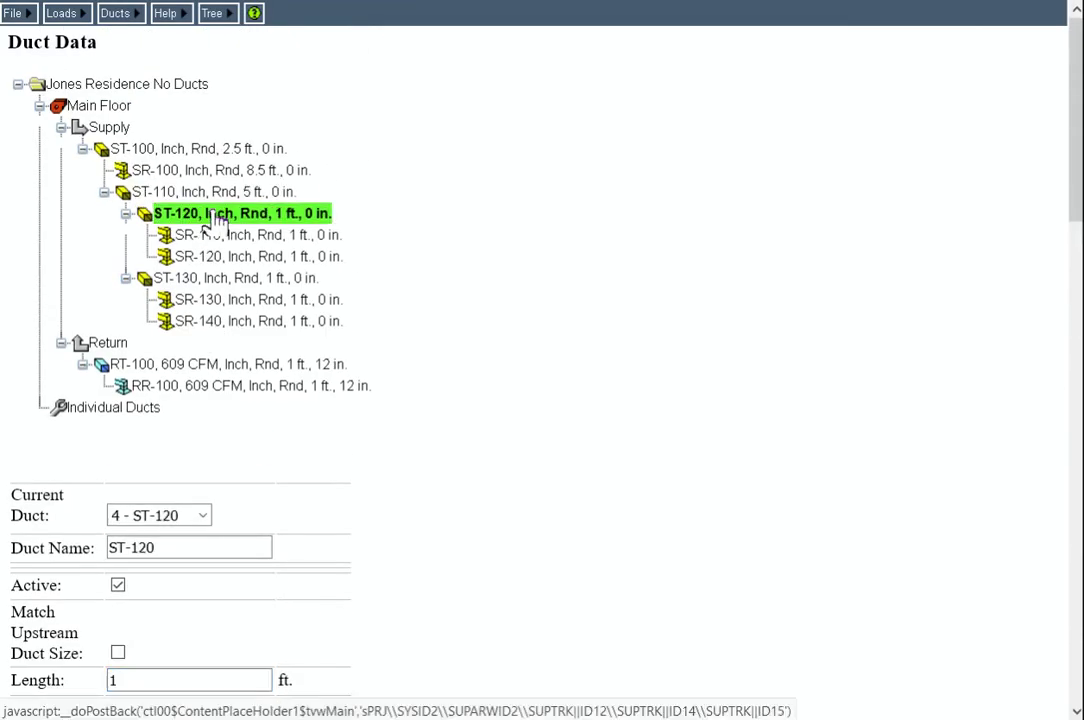
{"action": "scroll", "coordinate": [213, 571], "scroll_direction": "down", "scroll_amount": 2}
{"action": "double_click", "coordinate": [199, 561]}
{"action": "type", "text": "7"}
Step: Set the length of runout SR-110 to 7 ft and that of runout SR-120 to 8 ft
{"action": "left_click", "coordinate": [220, 116]}
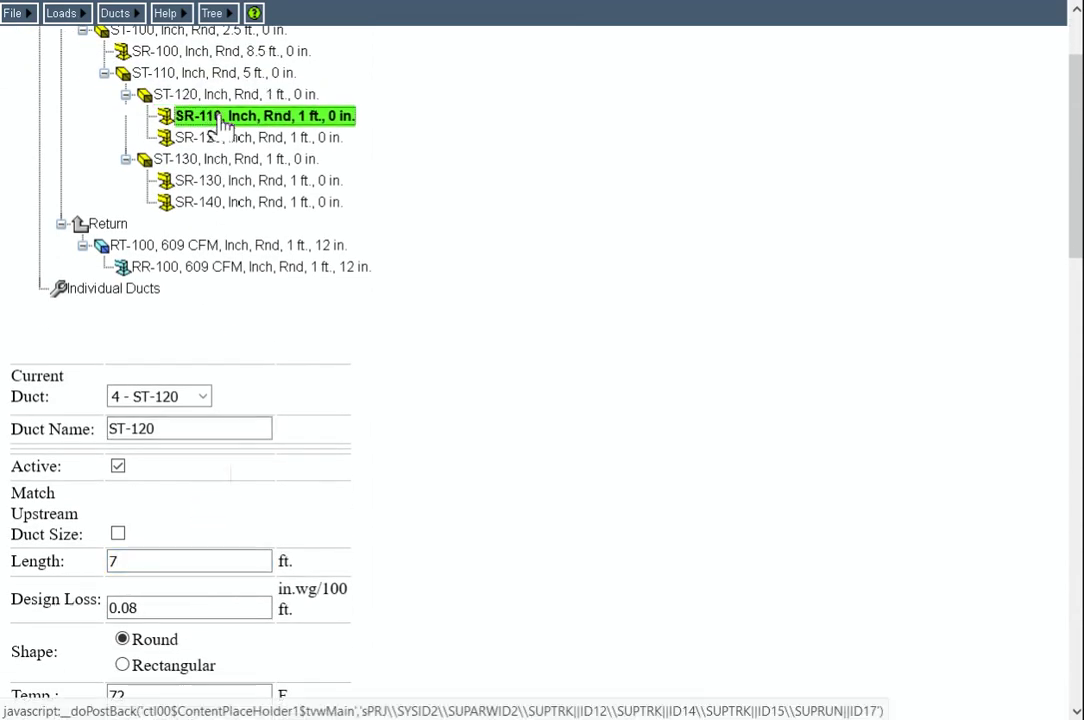
{"action": "scroll", "coordinate": [258, 660], "scroll_direction": "down", "scroll_amount": 8}
{"action": "double_click", "coordinate": [181, 509]}
{"action": "type", "text": "7"}
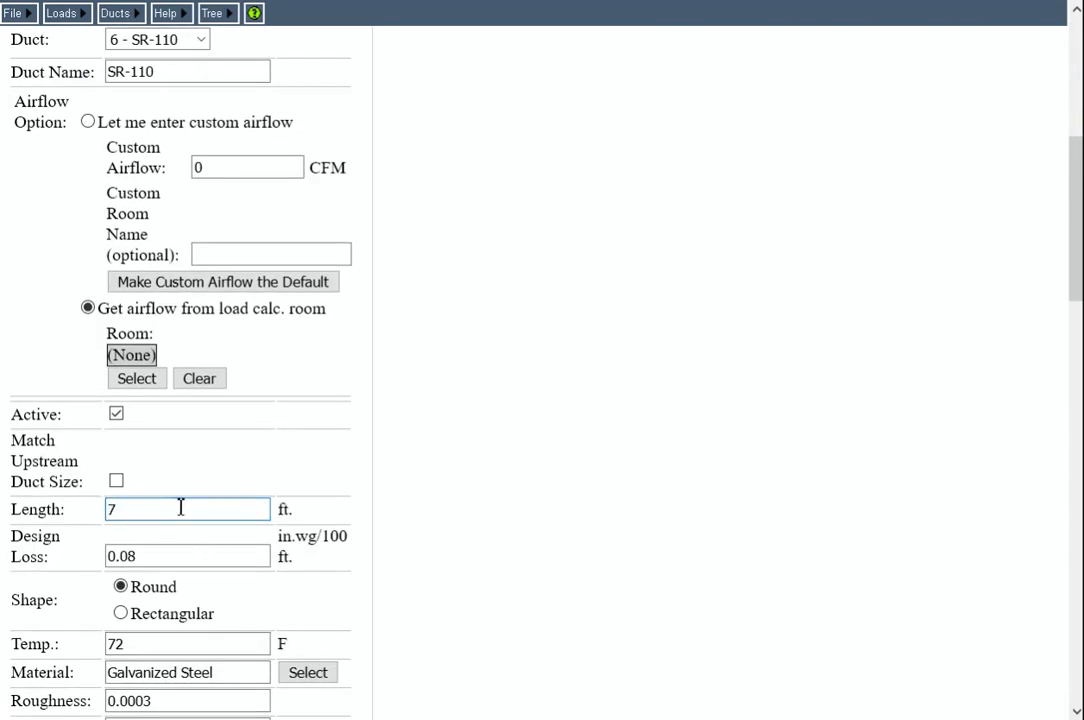
{"action": "scroll", "coordinate": [358, 496], "scroll_direction": "up", "scroll_amount": 5}
{"action": "left_click", "coordinate": [300, 258]}
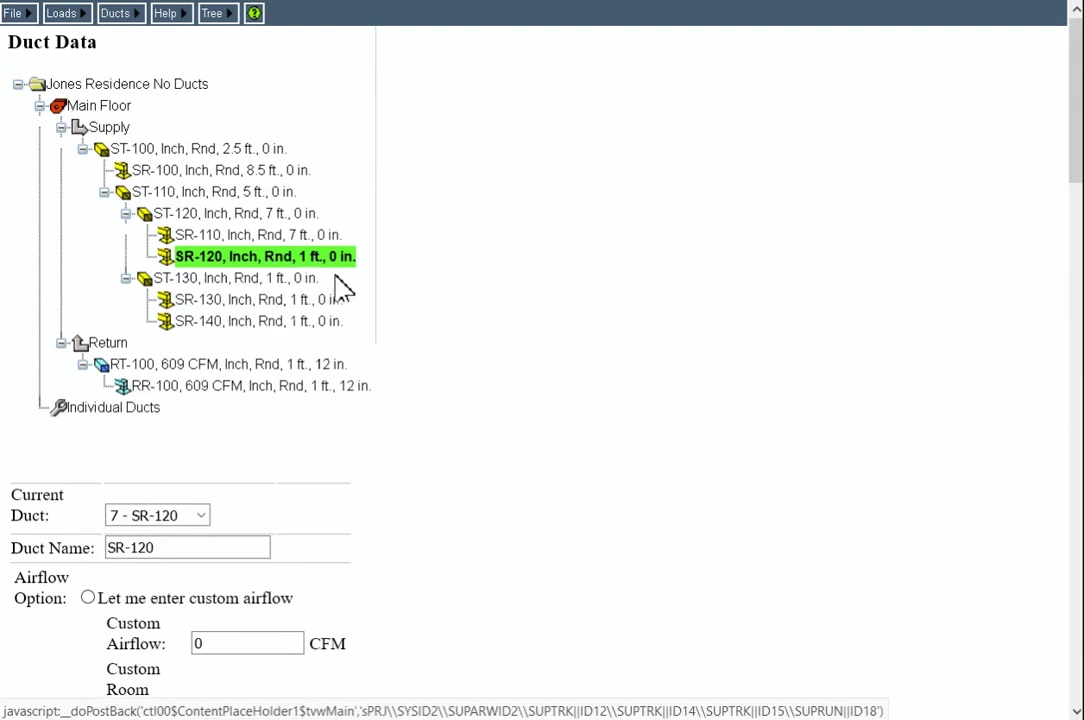
{"action": "scroll", "coordinate": [350, 295], "scroll_direction": "down", "scroll_amount": 8}
{"action": "double_click", "coordinate": [236, 392]}
{"action": "type", "text": "8"}
{"action": "scroll", "coordinate": [212, 236], "scroll_direction": "up", "scroll_amount": 5}
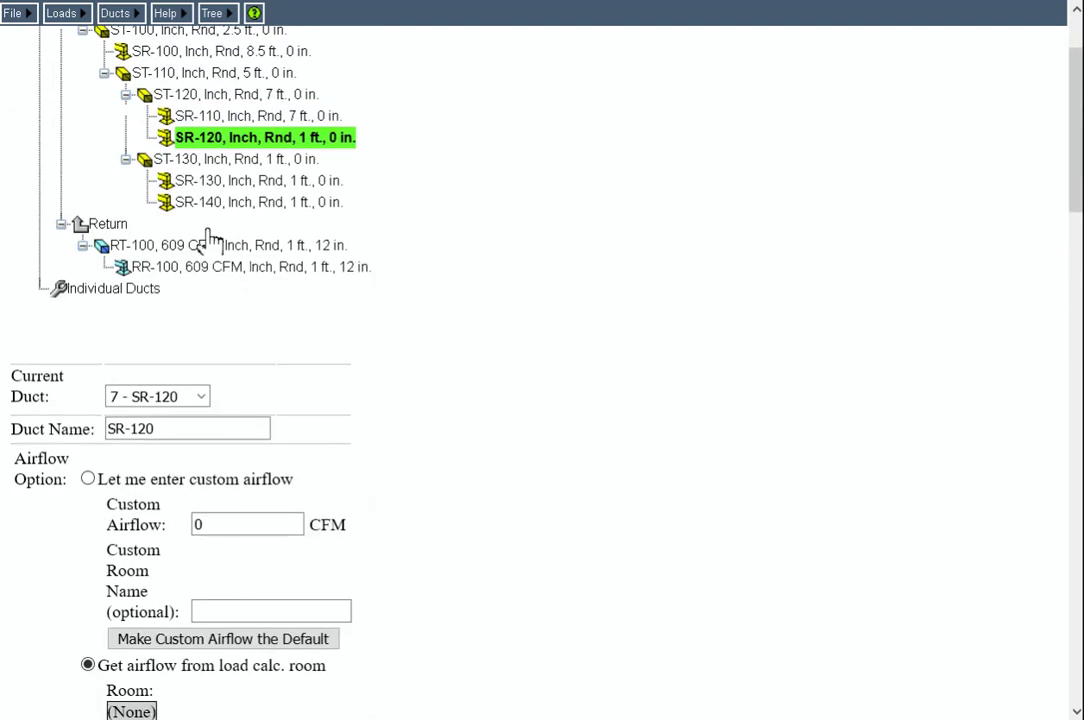
Step: Set the length of supply trunk ST-130 to 9.5 ft
{"action": "left_click", "coordinate": [225, 163]}
{"action": "double_click", "coordinate": [218, 680]}
{"action": "type", "text": "9.5"}
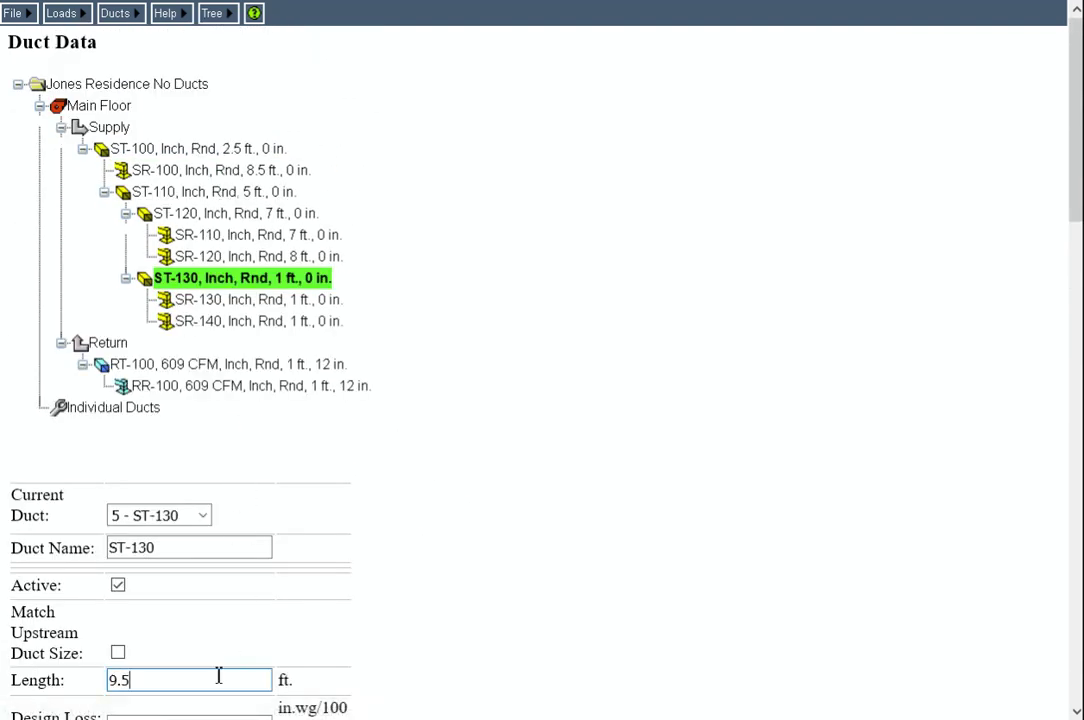
Step: Set the length of runout SR-130 to 12.3 ft and that of runout SR-140 to 6.3 ft
{"action": "left_click", "coordinate": [245, 302]}
{"action": "scroll", "coordinate": [242, 307], "scroll_direction": "down", "scroll_amount": 6}
{"action": "double_click", "coordinate": [213, 392]}
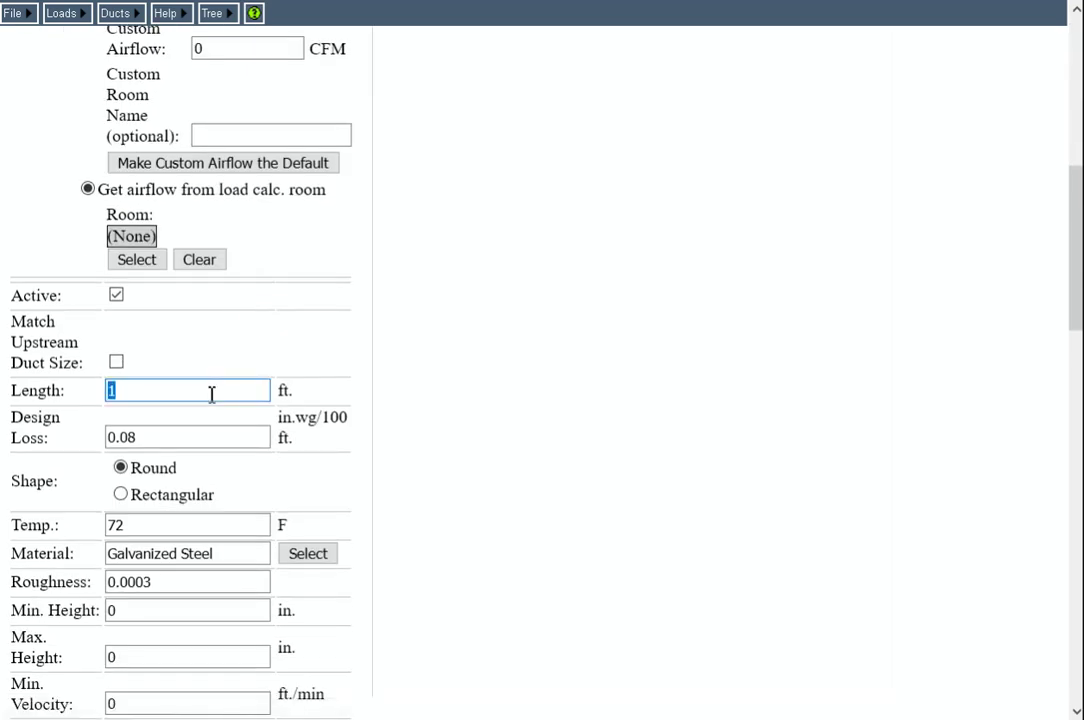
{"action": "type", "text": "12.3"}
{"action": "scroll", "coordinate": [383, 330], "scroll_direction": "up", "scroll_amount": 6}
{"action": "left_click", "coordinate": [258, 321]}
{"action": "scroll", "coordinate": [250, 332], "scroll_direction": "down", "scroll_amount": 6}
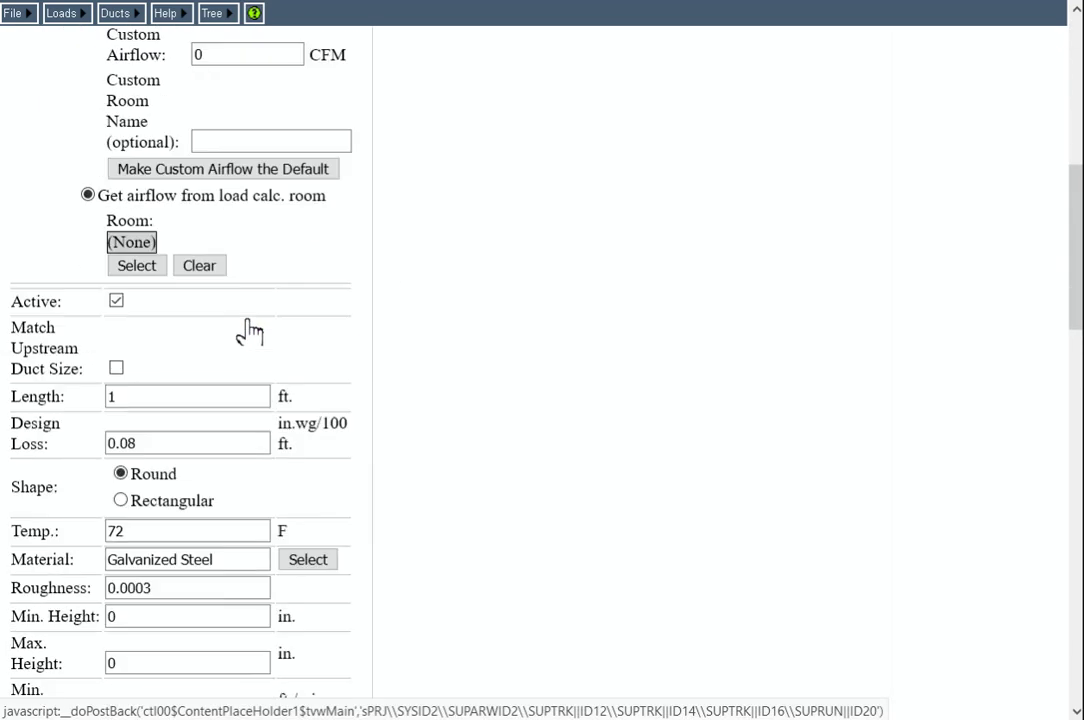
{"action": "double_click", "coordinate": [230, 392]}
{"action": "type", "text": "6.3"}
{"action": "scroll", "coordinate": [339, 332], "scroll_direction": "up", "scroll_amount": 6}
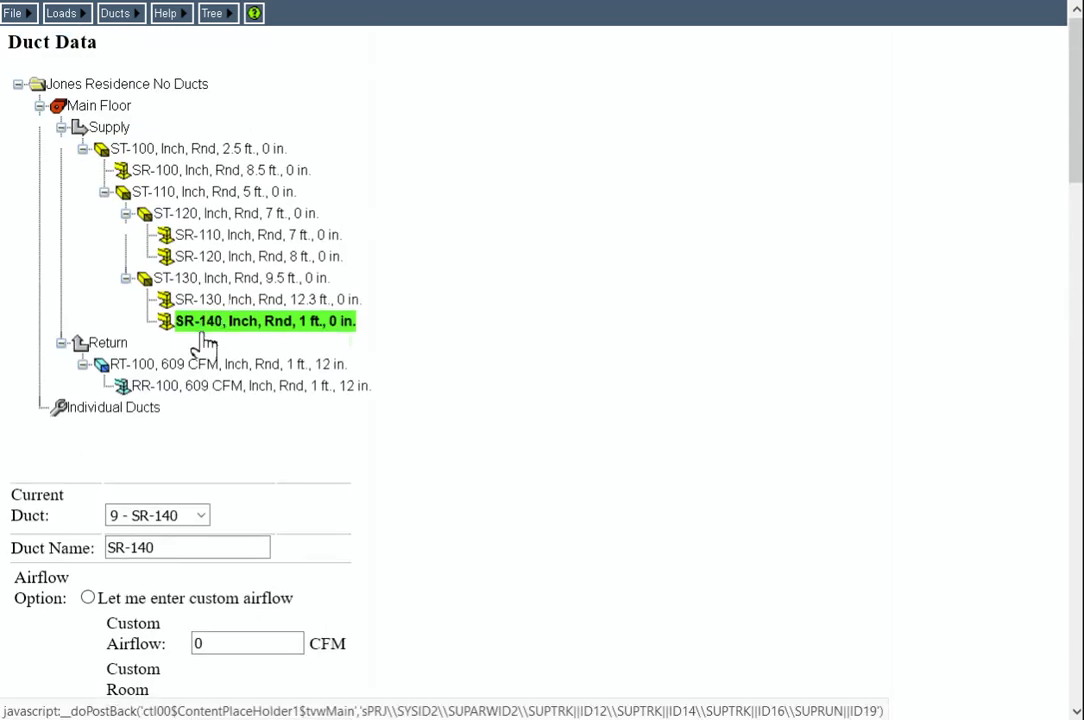
Step: Set the length of return trunk RT-100 to 2.5 ft and that of return runout RR-100 to 6 ft
{"action": "left_click", "coordinate": [181, 363]}
{"action": "scroll", "coordinate": [230, 527], "scroll_direction": "down", "scroll_amount": 1}
{"action": "double_click", "coordinate": [213, 553]}
{"action": "type", "text": "2.5"}
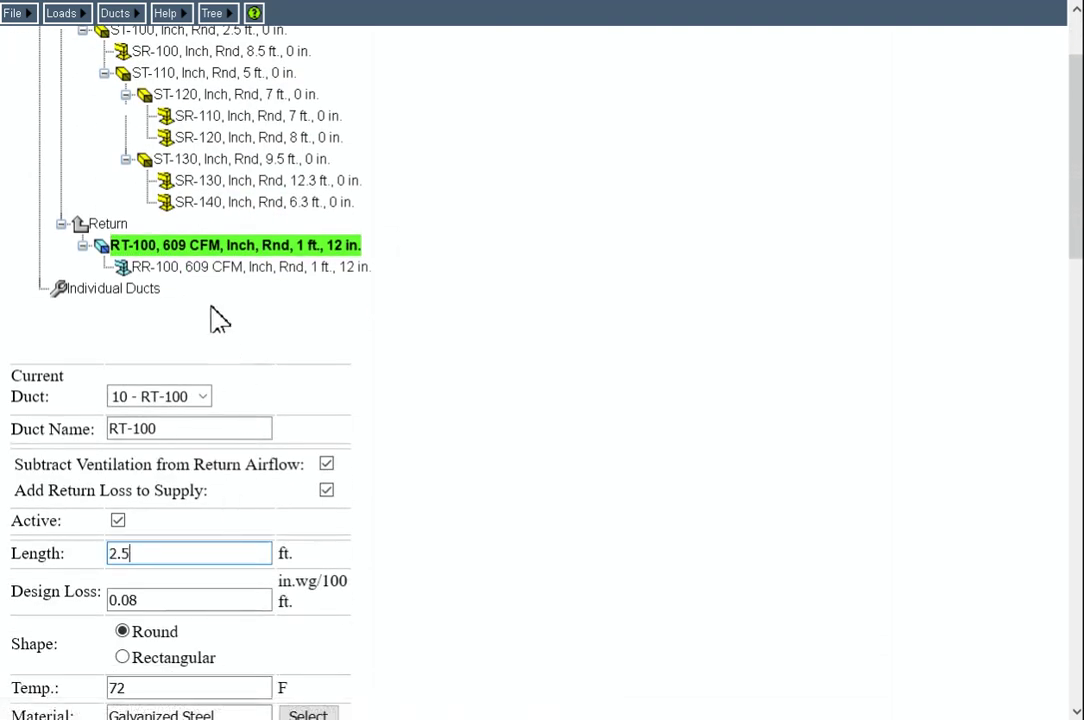
{"action": "left_click", "coordinate": [210, 267]}
{"action": "scroll", "coordinate": [210, 330], "scroll_direction": "down", "scroll_amount": 6}
{"action": "double_click", "coordinate": [208, 390]}
{"action": "type", "text": "6"}
{"action": "scroll", "coordinate": [351, 375], "scroll_direction": "up", "scroll_amount": 6}
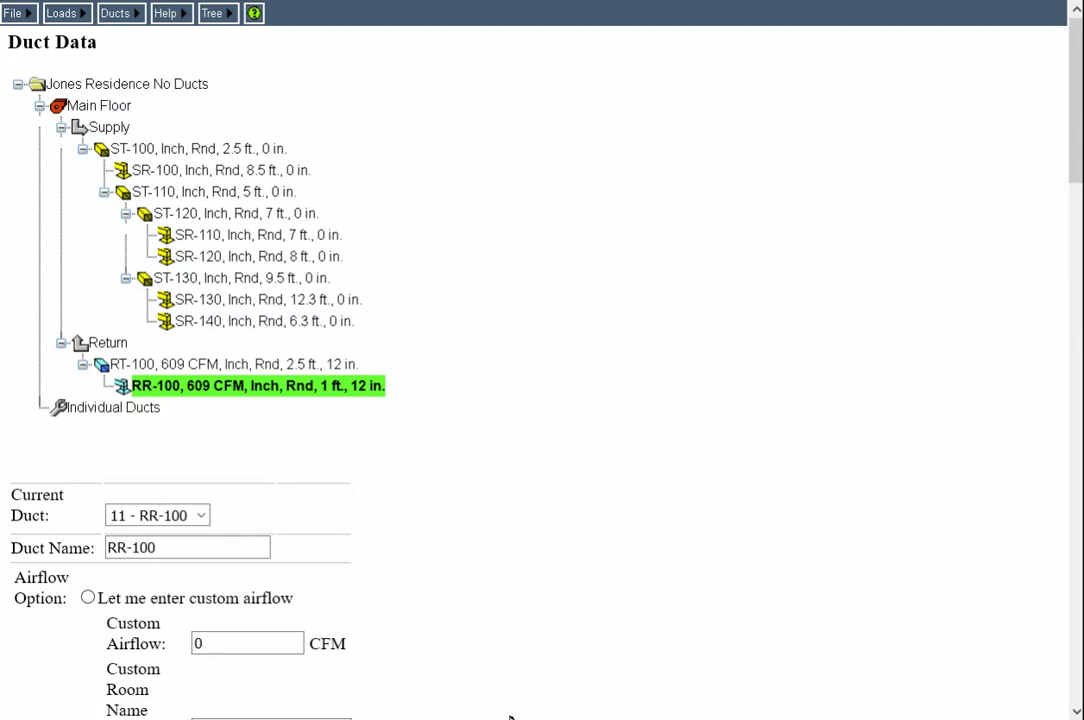
Step: Assign the Kitchen as the load calculation room that supply runout SR-100 feeds
{"action": "left_click", "coordinate": [220, 174]}
{"action": "scroll", "coordinate": [600, 331], "scroll_direction": "down", "scroll_amount": 3}
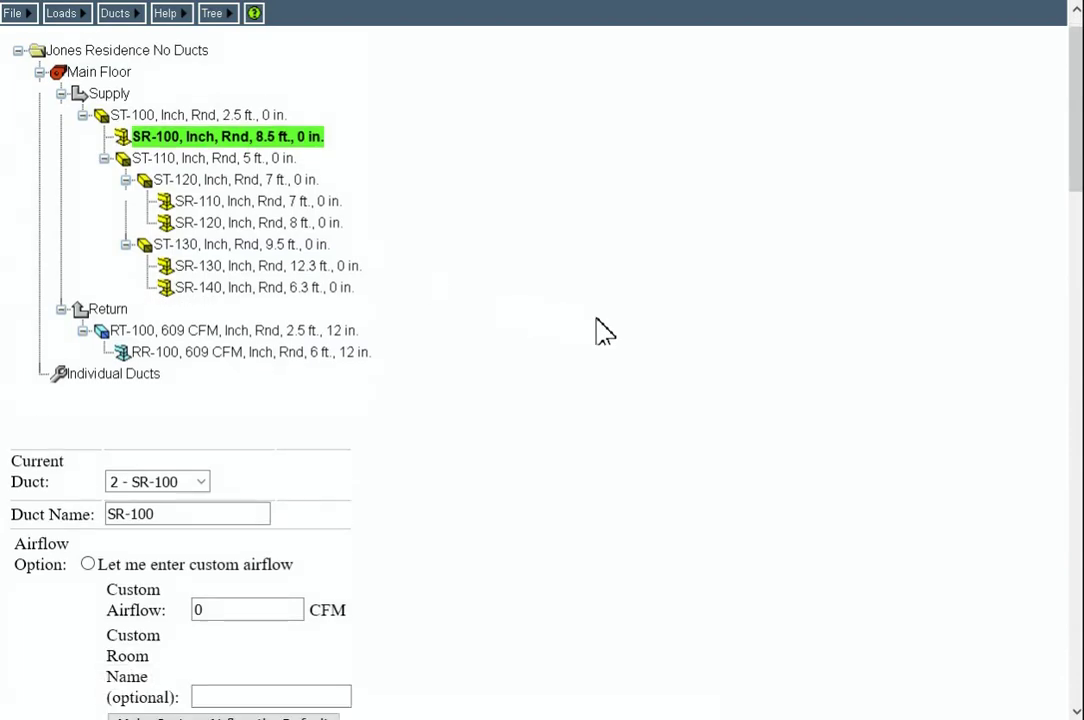
{"action": "scroll", "coordinate": [600, 331], "scroll_direction": "down", "scroll_amount": 1}
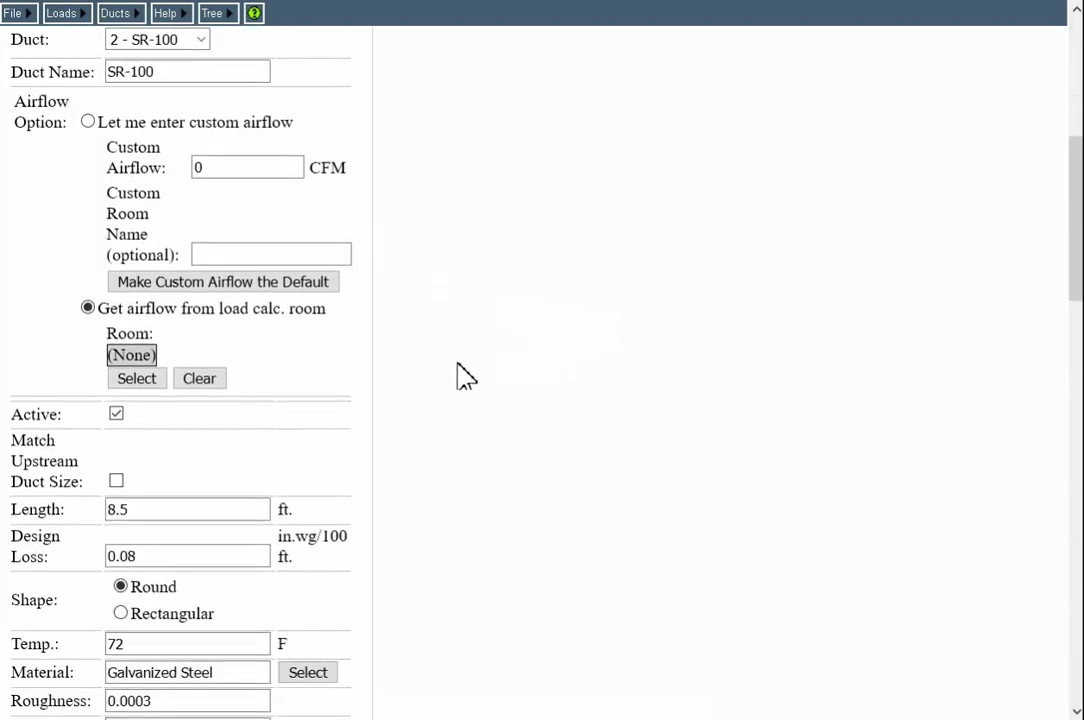
{"action": "left_click", "coordinate": [135, 379]}
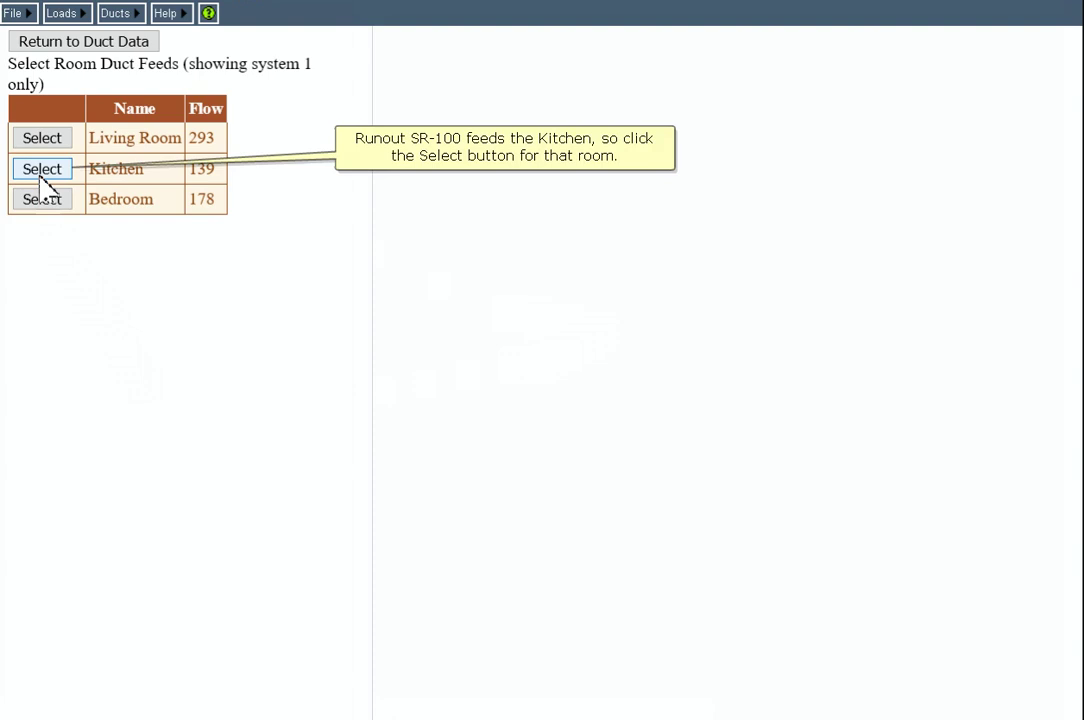
{"action": "left_click", "coordinate": [42, 172]}
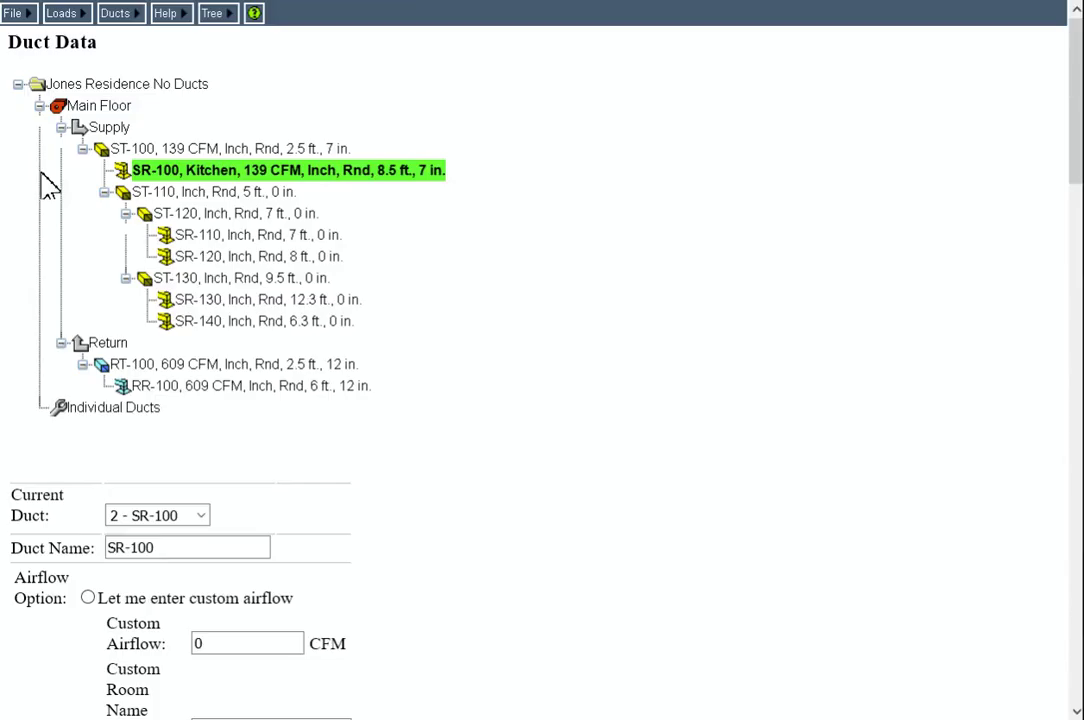
{"action": "scroll", "coordinate": [731, 380], "scroll_direction": "down", "scroll_amount": 5}
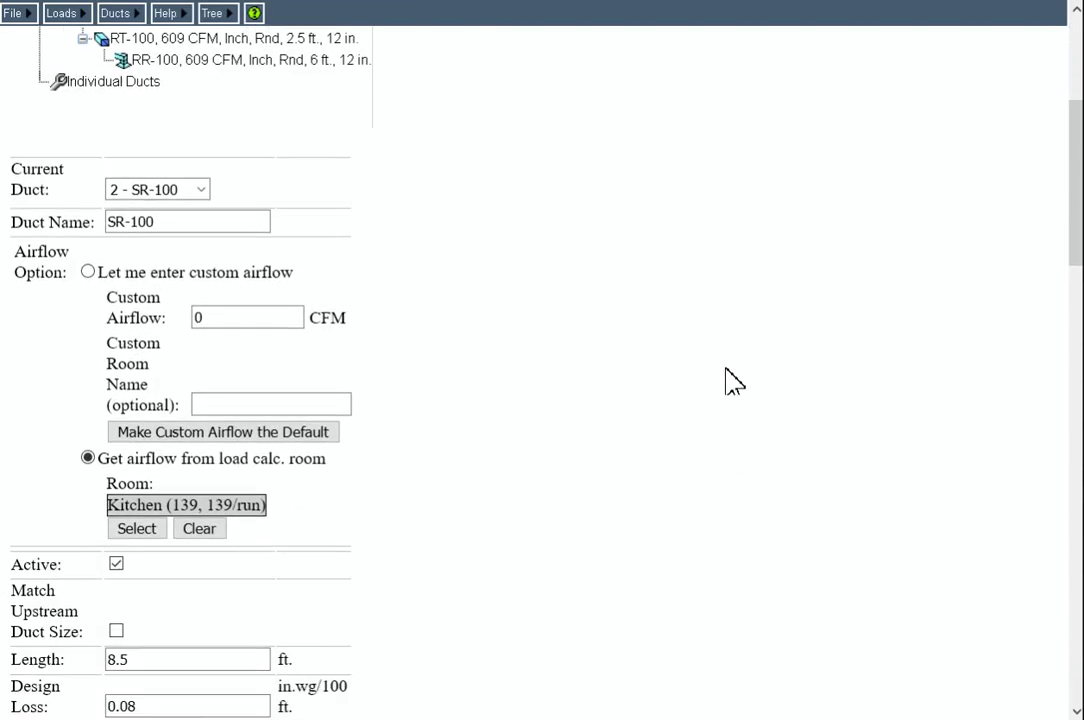
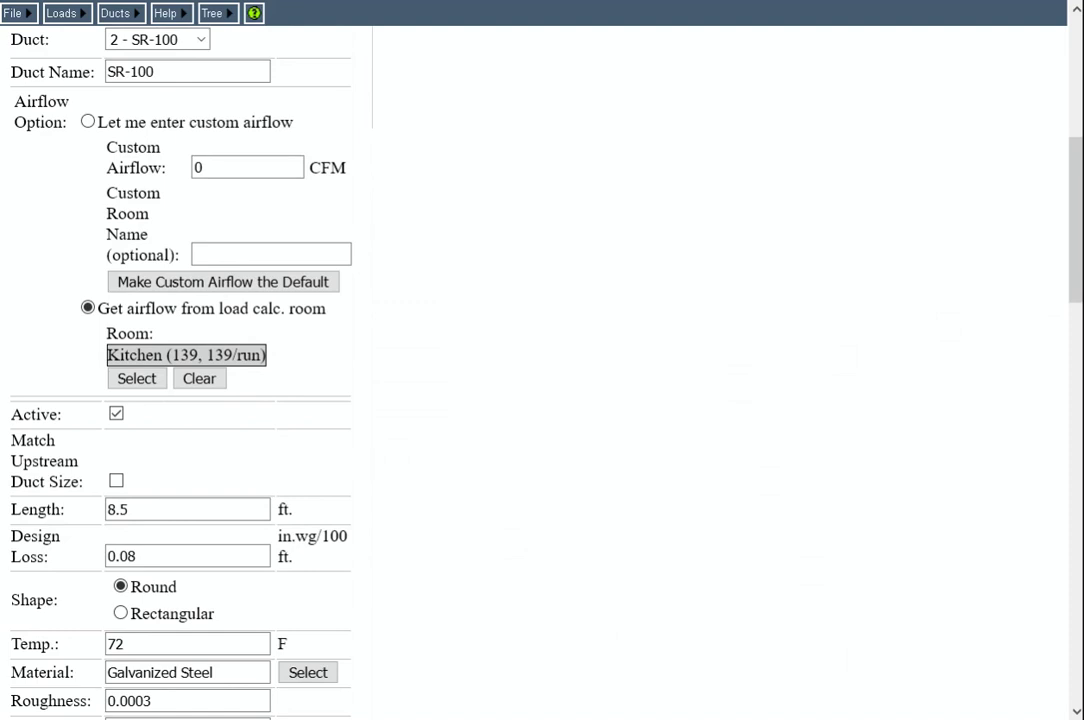
Step: Assign the Living Room as the load calculation room that supply runout SR-110 feeds
{"action": "scroll", "coordinate": [560, 262], "scroll_direction": "up", "scroll_amount": 5}
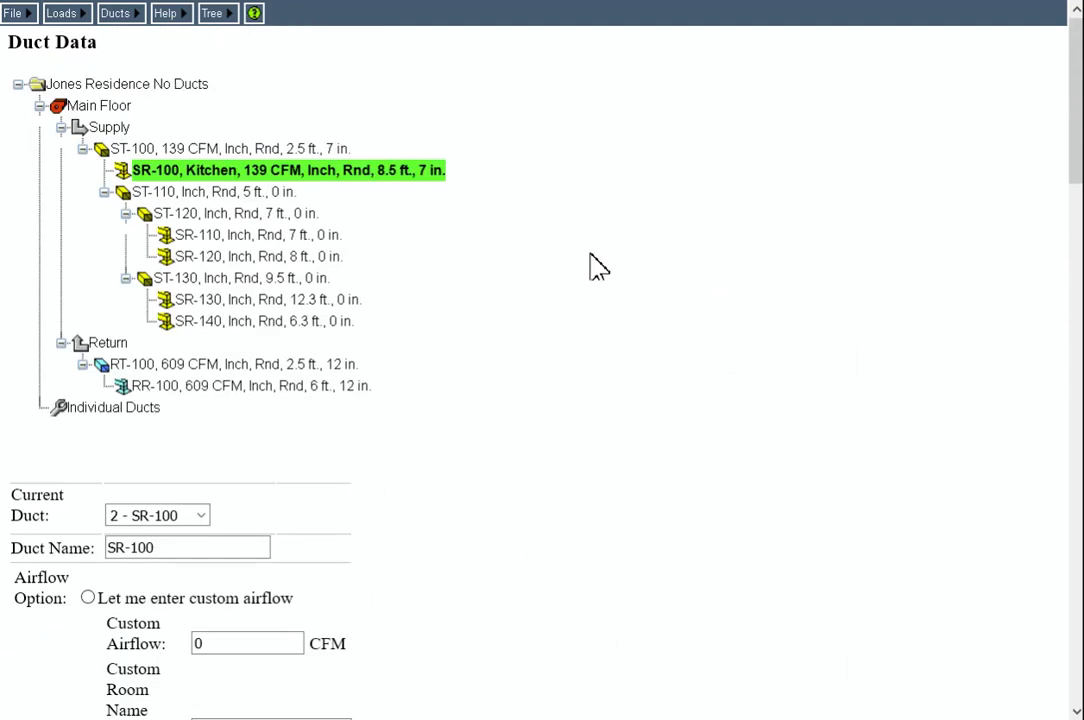
{"action": "left_click", "coordinate": [228, 238]}
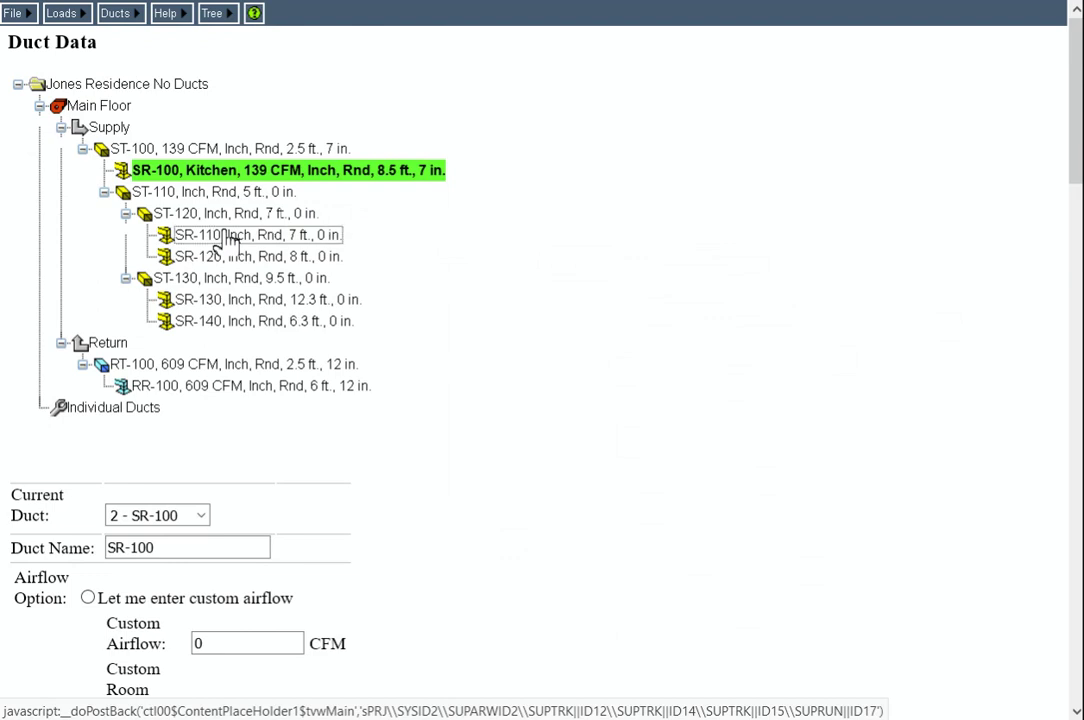
{"action": "scroll", "coordinate": [431, 399], "scroll_direction": "down", "scroll_amount": 5}
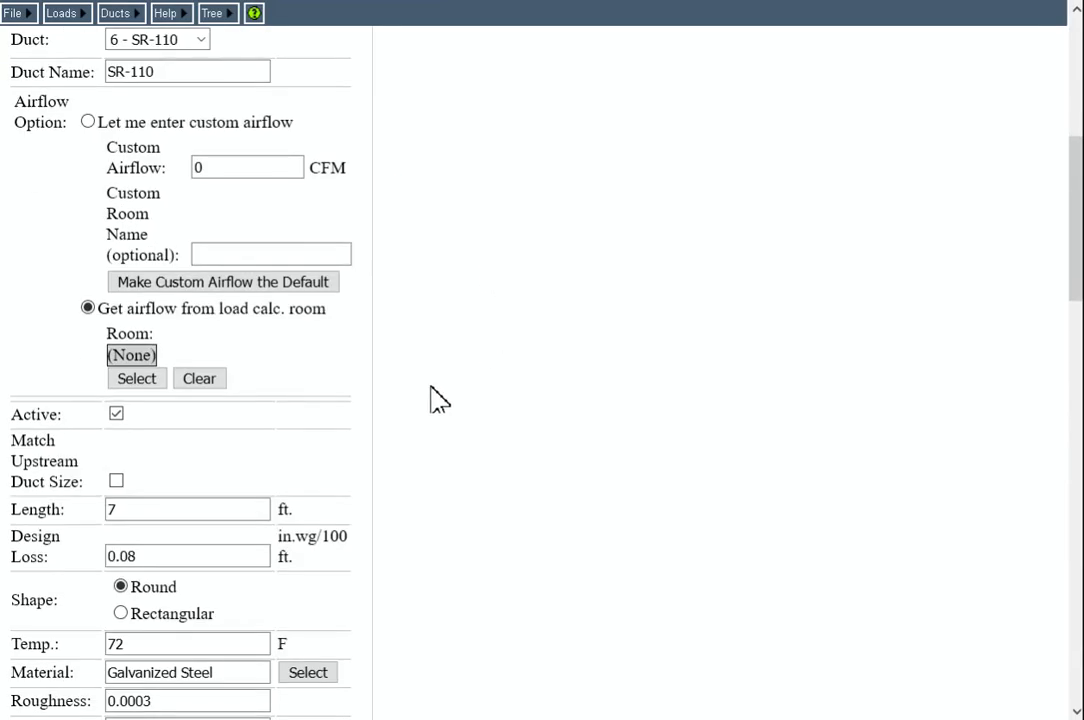
{"action": "left_click", "coordinate": [120, 382]}
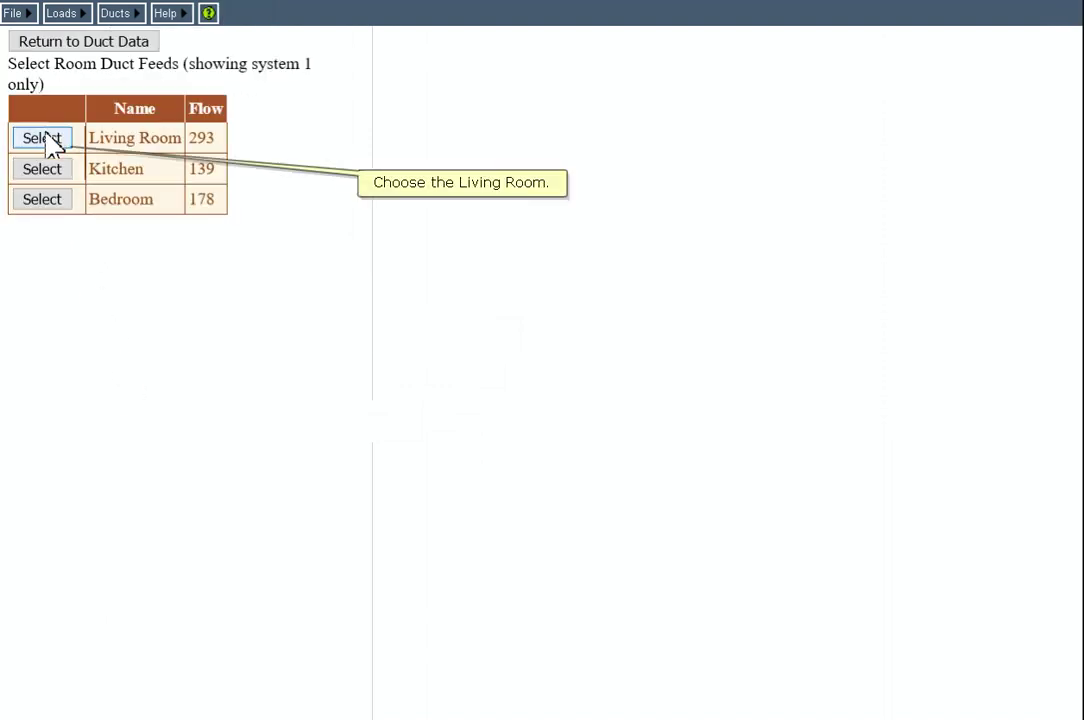
{"action": "left_click", "coordinate": [45, 139]}
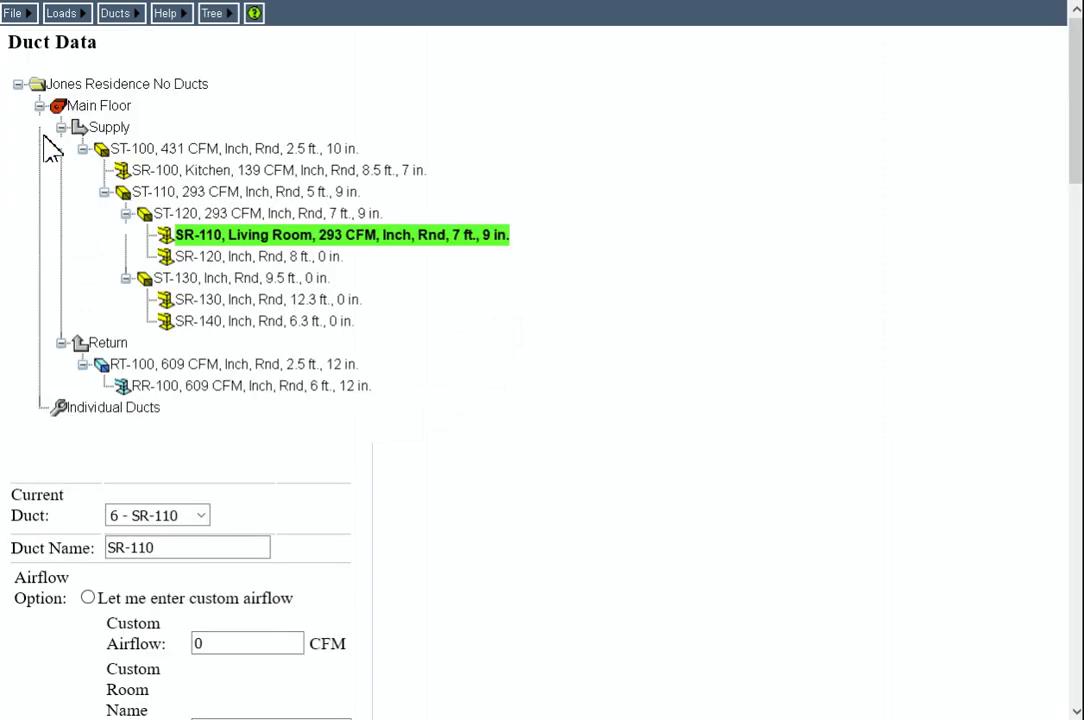
Step: Assign the Living Room as the load calculation room for supply runout SR-120 as well
{"action": "left_click", "coordinate": [270, 258]}
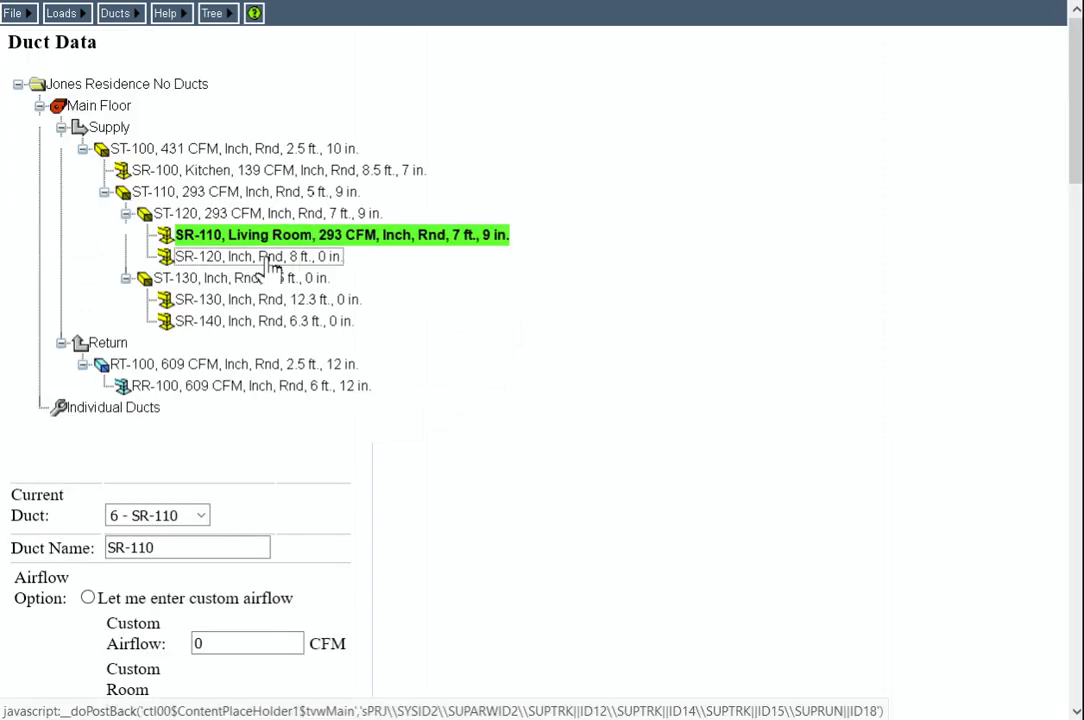
{"action": "scroll", "coordinate": [285, 370], "scroll_direction": "down", "scroll_amount": 5}
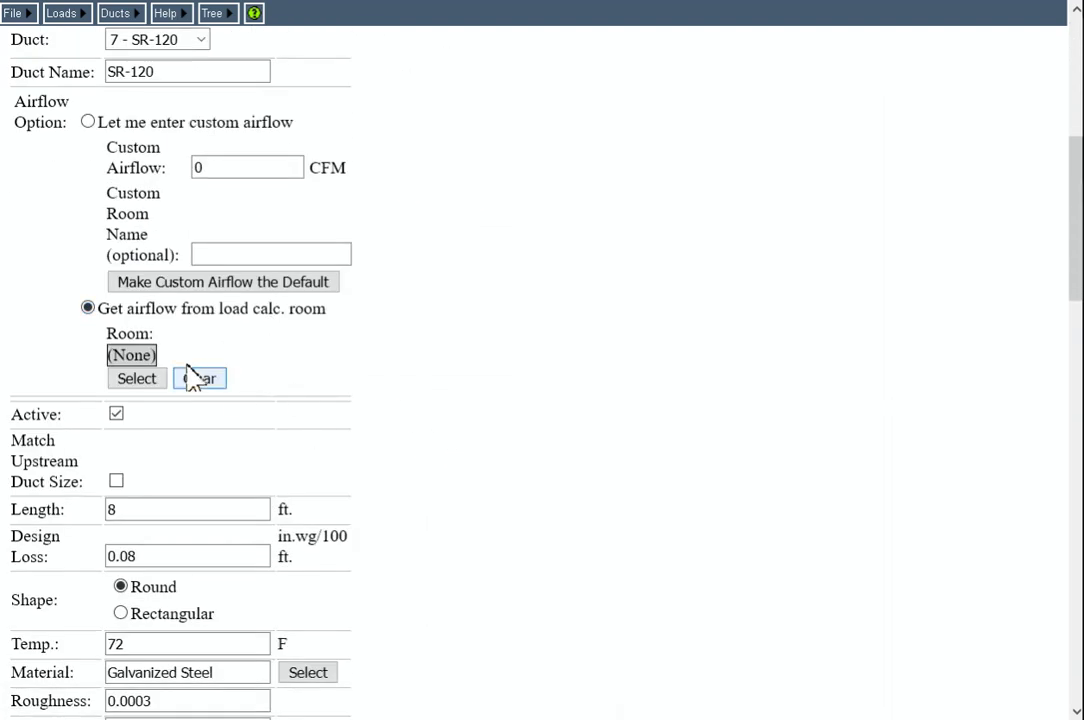
{"action": "left_click", "coordinate": [128, 380]}
{"action": "left_click", "coordinate": [45, 140]}
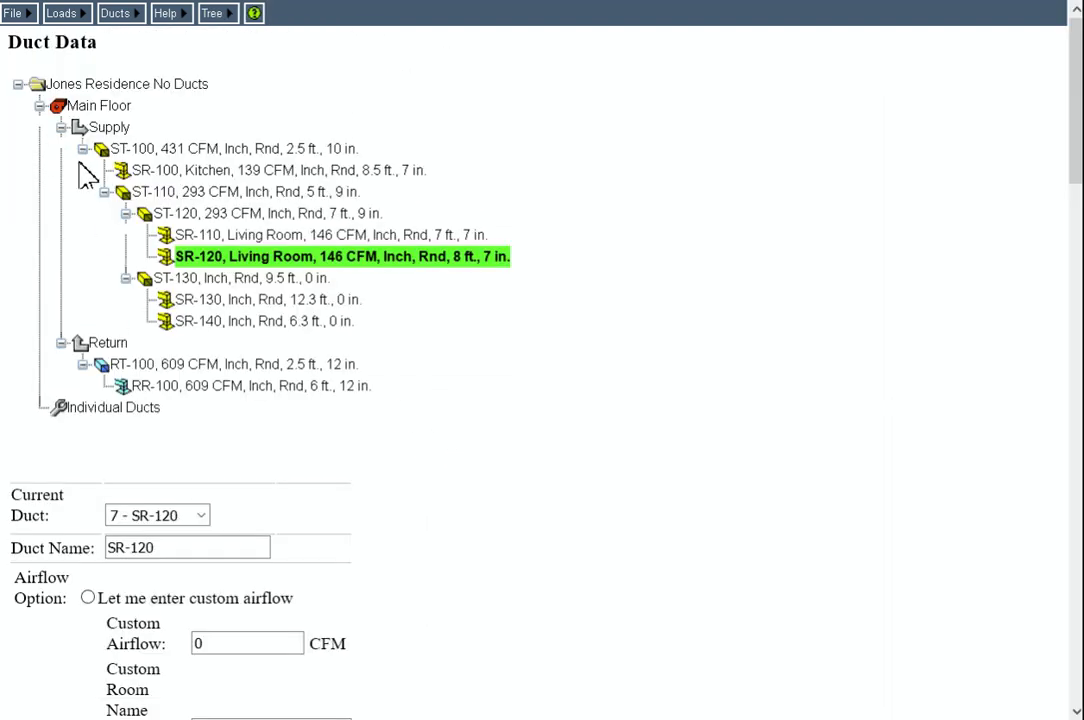
Step: Assign the Bedroom as the load calculation room that supply runout SR-130 feeds
{"action": "left_click", "coordinate": [237, 301]}
{"action": "scroll", "coordinate": [218, 455], "scroll_direction": "down", "scroll_amount": 4}
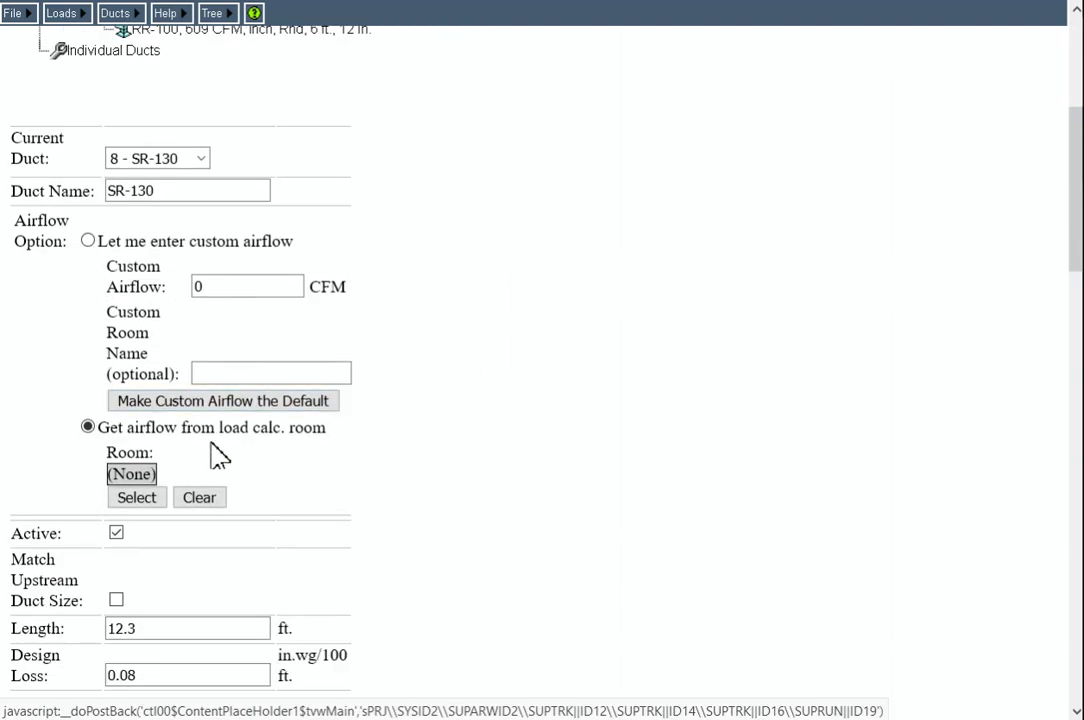
{"action": "left_click", "coordinate": [137, 497]}
{"action": "left_click", "coordinate": [46, 203]}
{"action": "scroll", "coordinate": [317, 366], "scroll_direction": "down", "scroll_amount": 6}
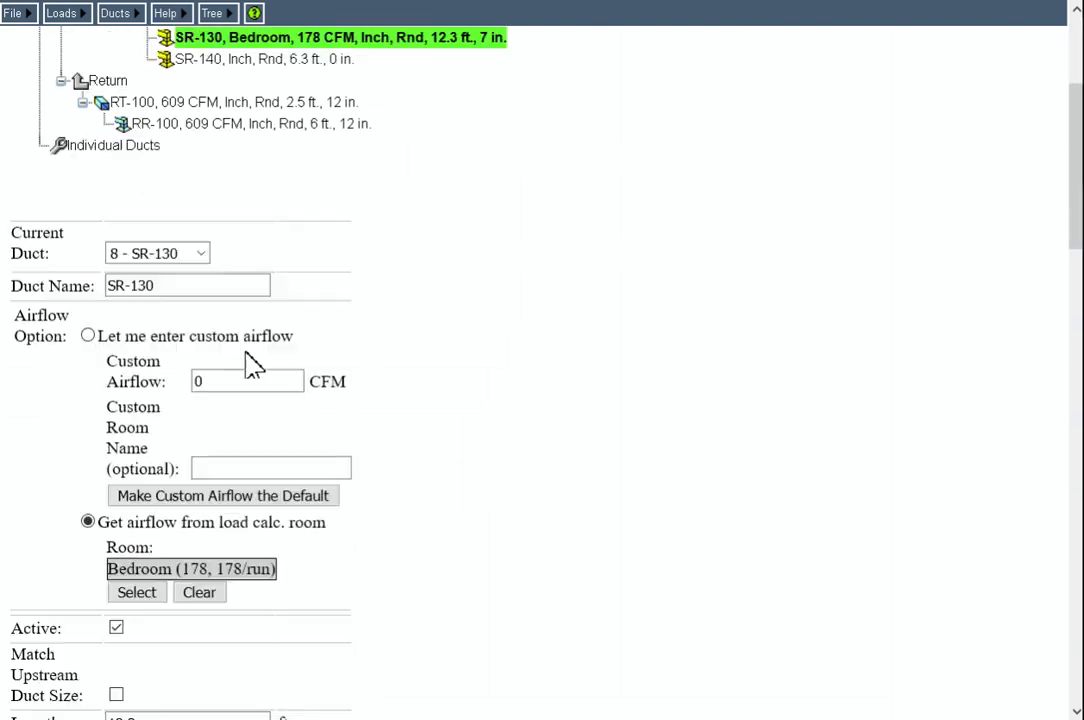
Step: Assign the Bedroom as the load calculation room for supply runout SR-140 as well
{"action": "scroll", "coordinate": [330, 375], "scroll_direction": "up", "scroll_amount": 6}
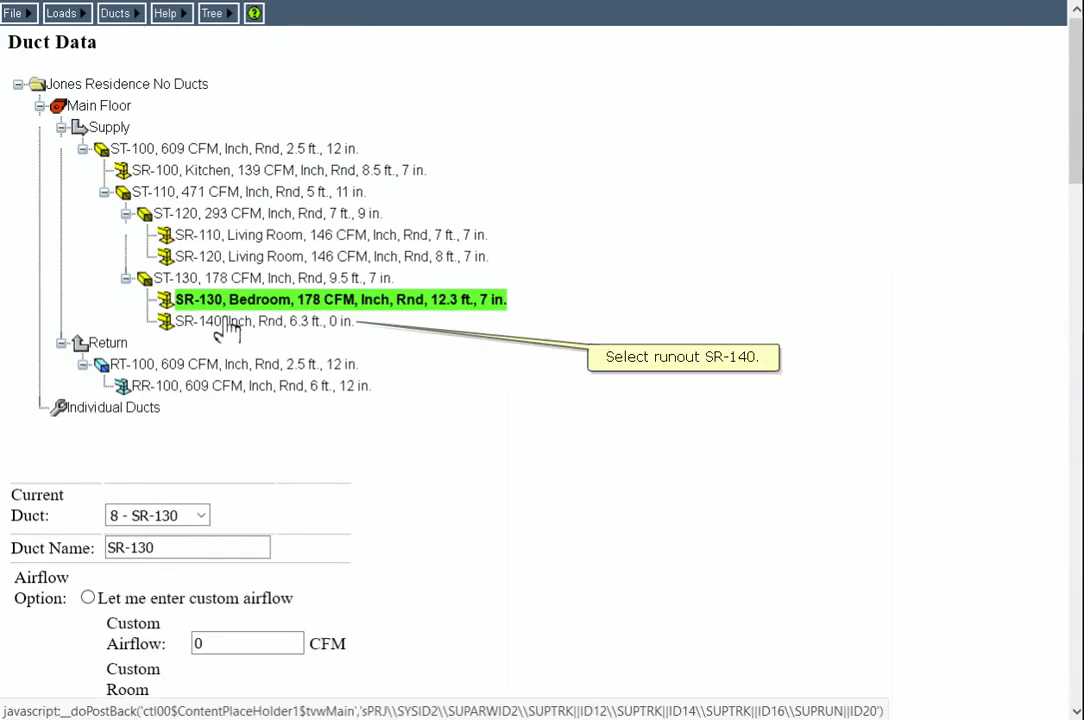
{"action": "left_click", "coordinate": [226, 323]}
{"action": "scroll", "coordinate": [228, 335], "scroll_direction": "down", "scroll_amount": 5}
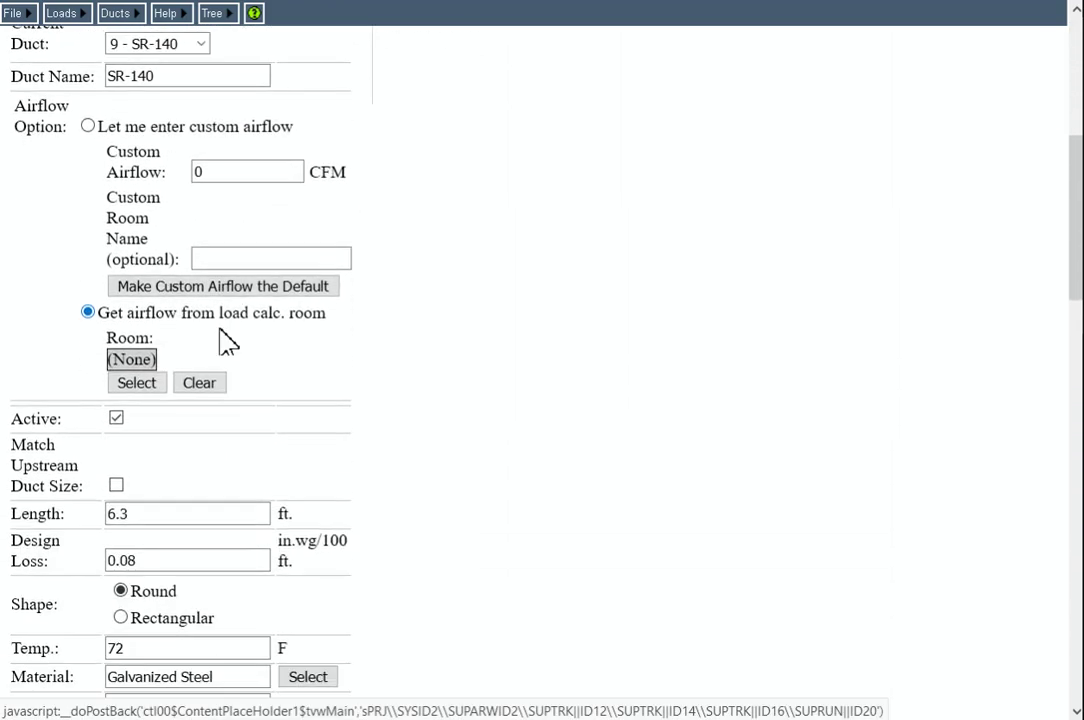
{"action": "left_click", "coordinate": [140, 382]}
{"action": "left_click", "coordinate": [44, 200]}
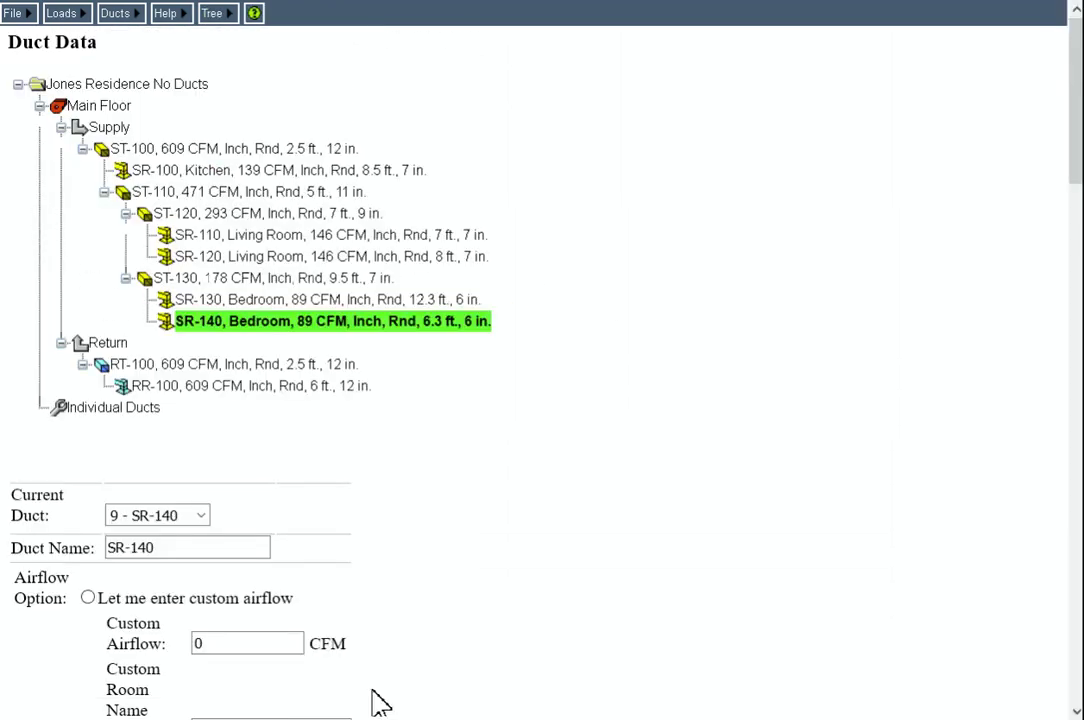
Step: Assign the Living Room, Kitchen and Bedroom as the load calculation rooms for return runout RR-100
{"action": "left_click", "coordinate": [270, 398]}
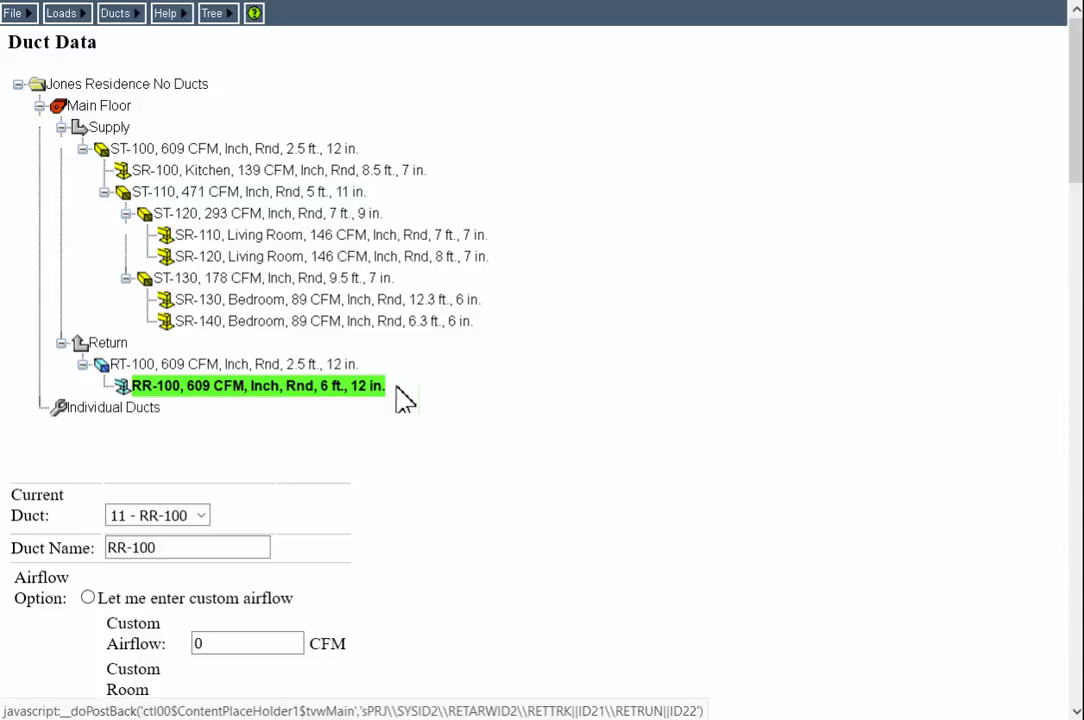
{"action": "scroll", "coordinate": [430, 400], "scroll_direction": "down", "scroll_amount": 4}
{"action": "scroll", "coordinate": [430, 400], "scroll_direction": "down", "scroll_amount": 1}
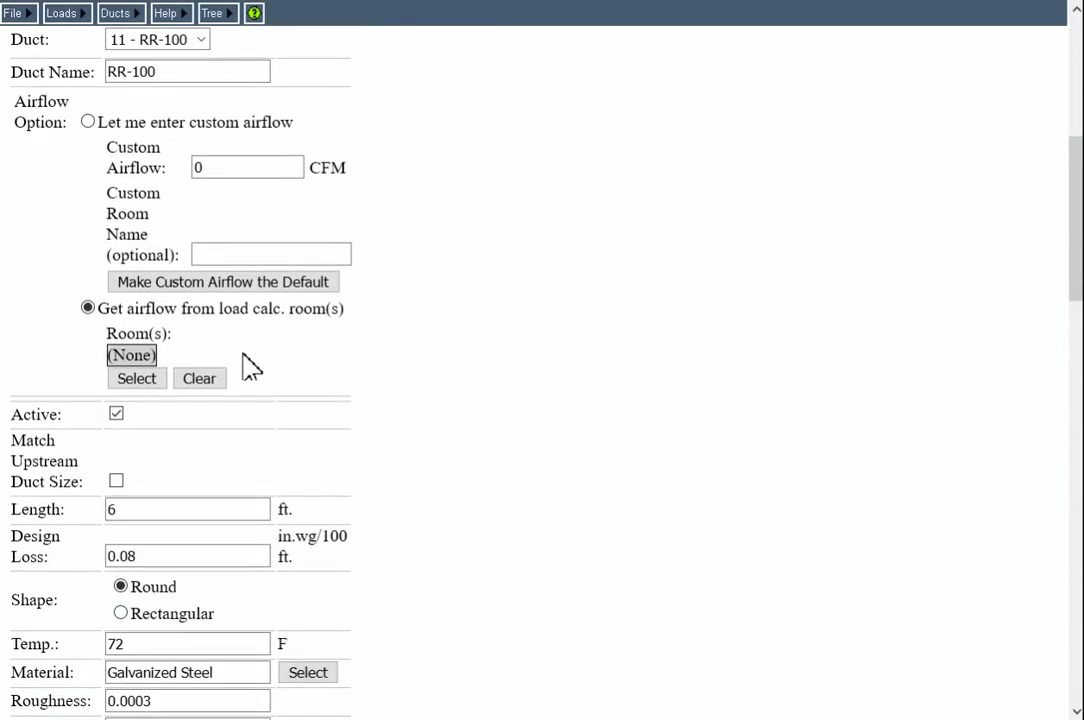
{"action": "left_click", "coordinate": [140, 384]}
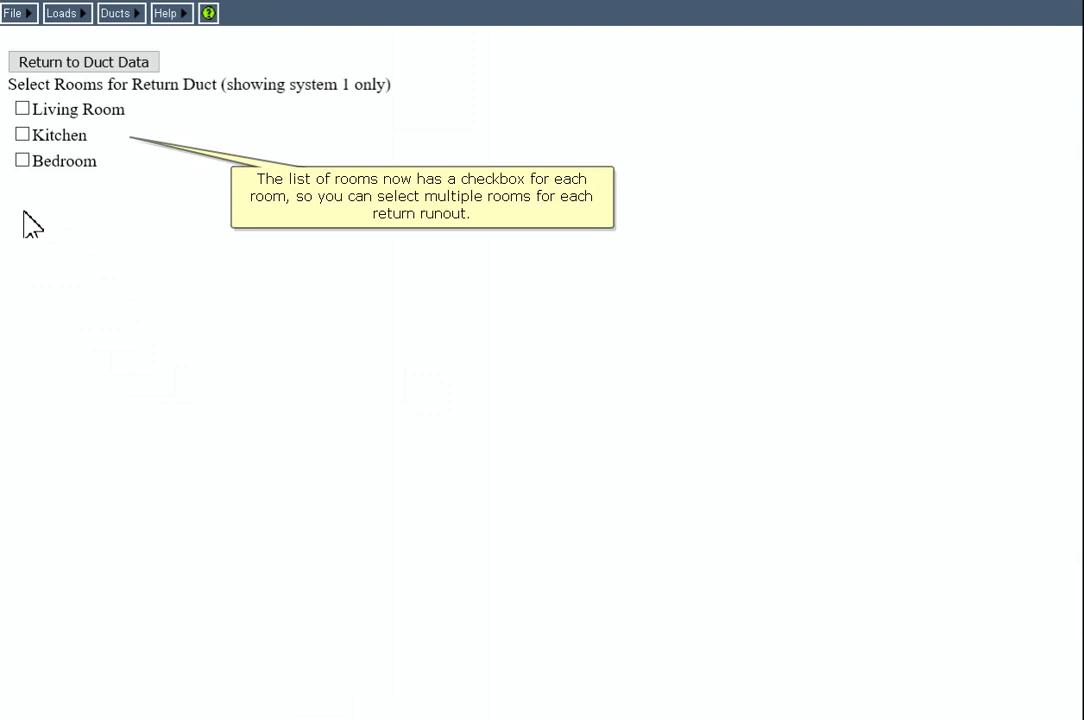
{"action": "left_click", "coordinate": [22, 110]}
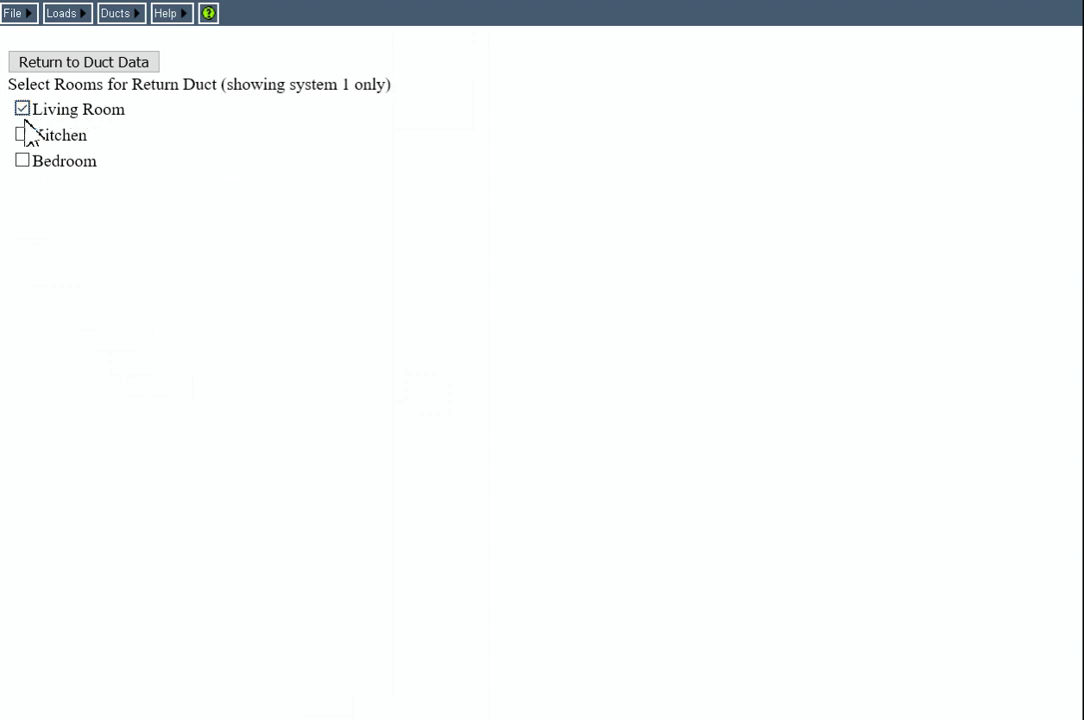
{"action": "left_click", "coordinate": [22, 135]}
{"action": "left_click", "coordinate": [22, 161]}
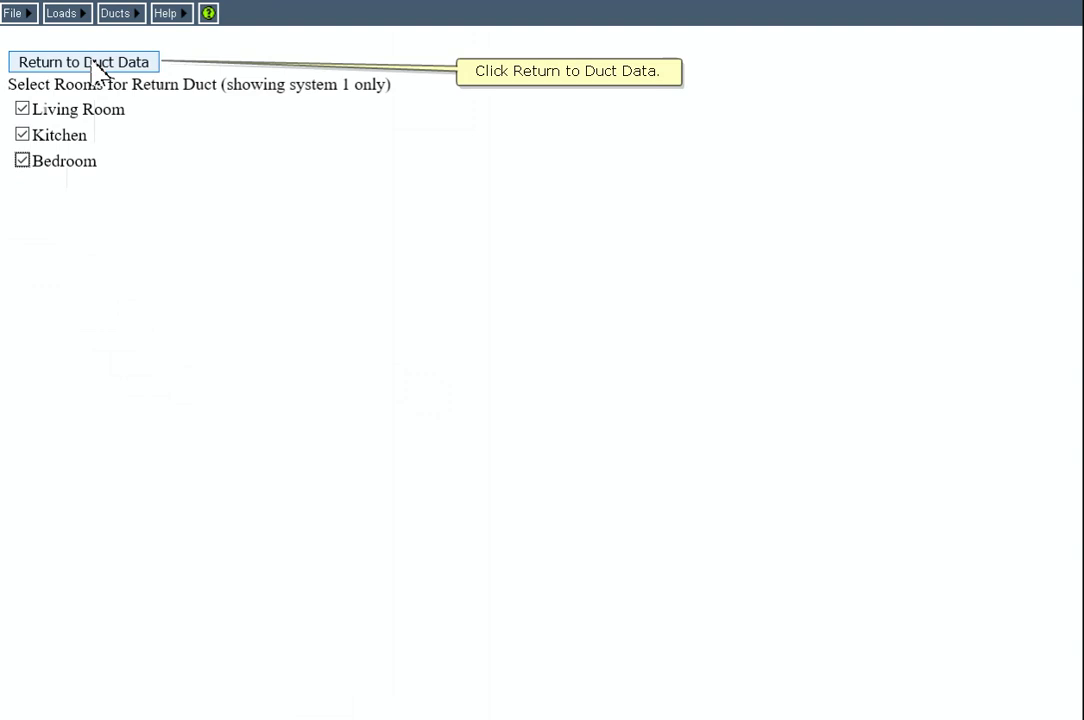
{"action": "left_click", "coordinate": [100, 66]}
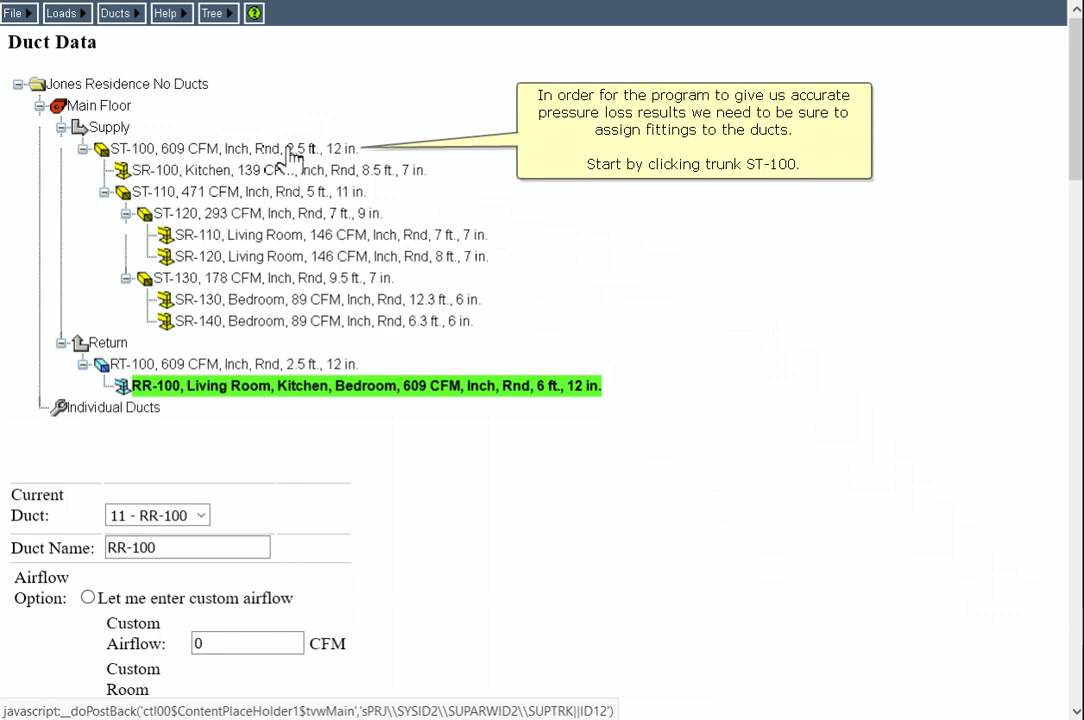
Step: Add fitting 1-C, the rectangular abrupt takeoff at 90 degrees from Group 1, to supply trunk ST-100
{"action": "left_click", "coordinate": [290, 152]}
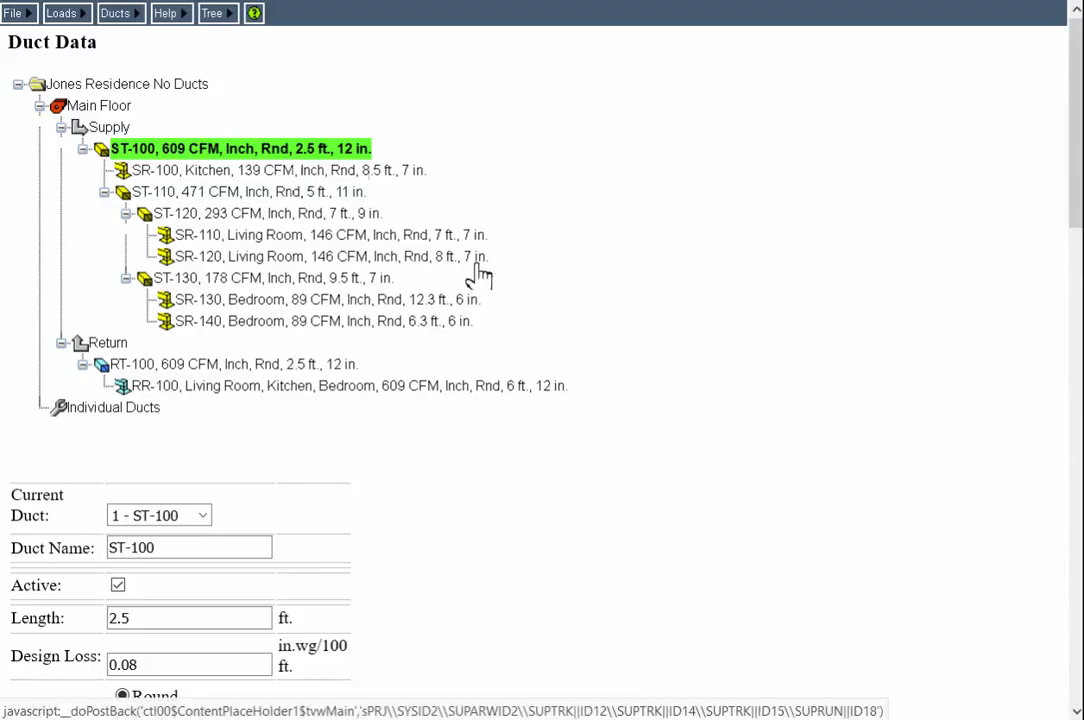
{"action": "scroll", "coordinate": [484, 276], "scroll_direction": "down", "scroll_amount": 9}
{"action": "scroll", "coordinate": [484, 276], "scroll_direction": "down", "scroll_amount": 2}
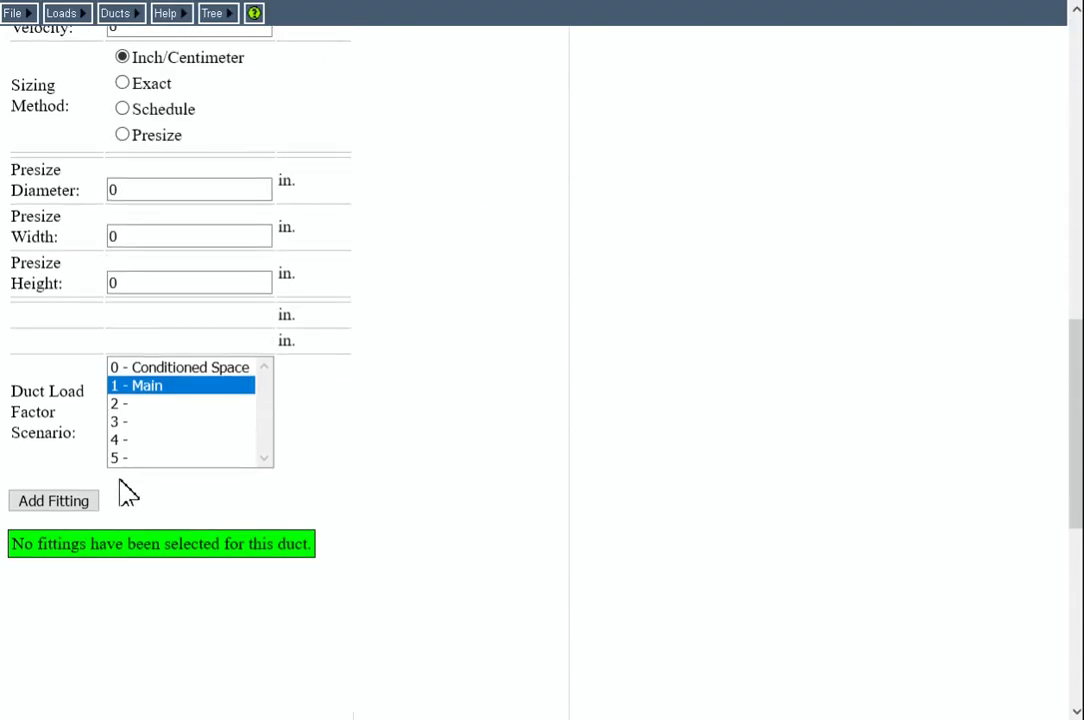
{"action": "left_click", "coordinate": [53, 501]}
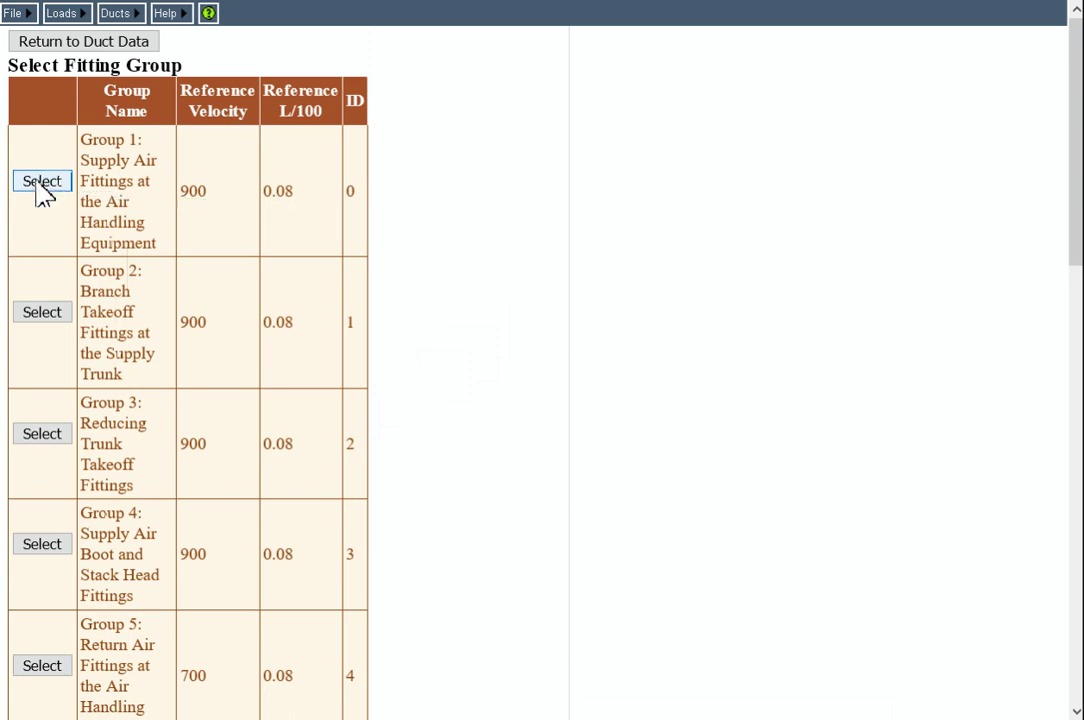
{"action": "left_click", "coordinate": [42, 188]}
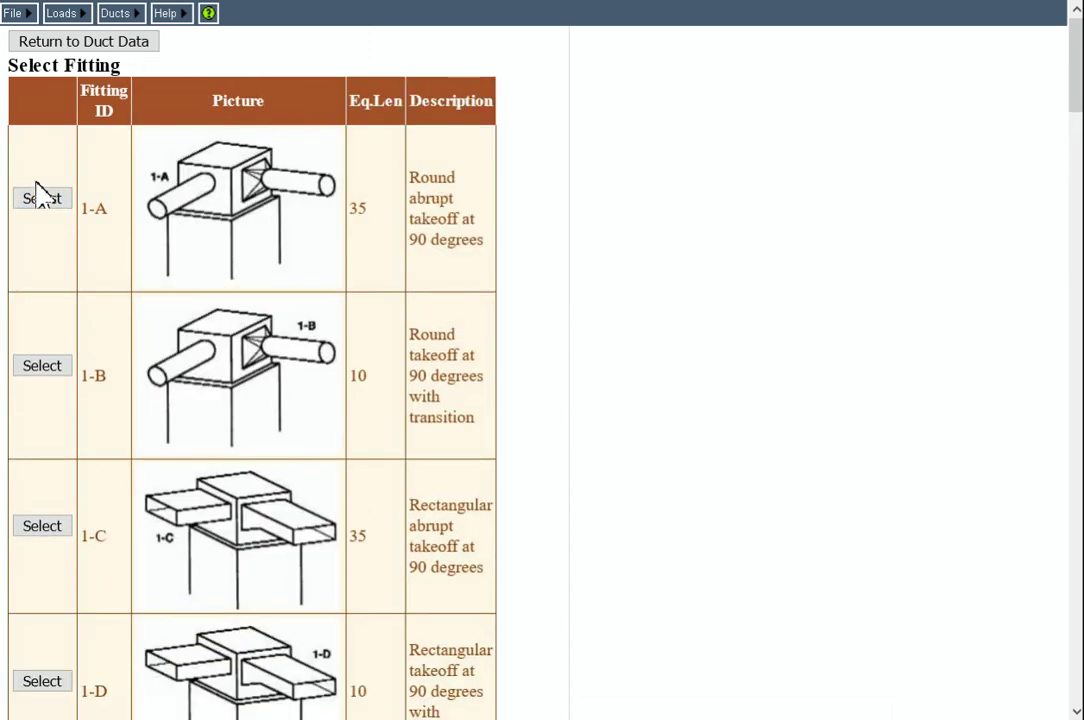
{"action": "left_click", "coordinate": [42, 526]}
{"action": "scroll", "coordinate": [530, 426], "scroll_direction": "down", "scroll_amount": 15}
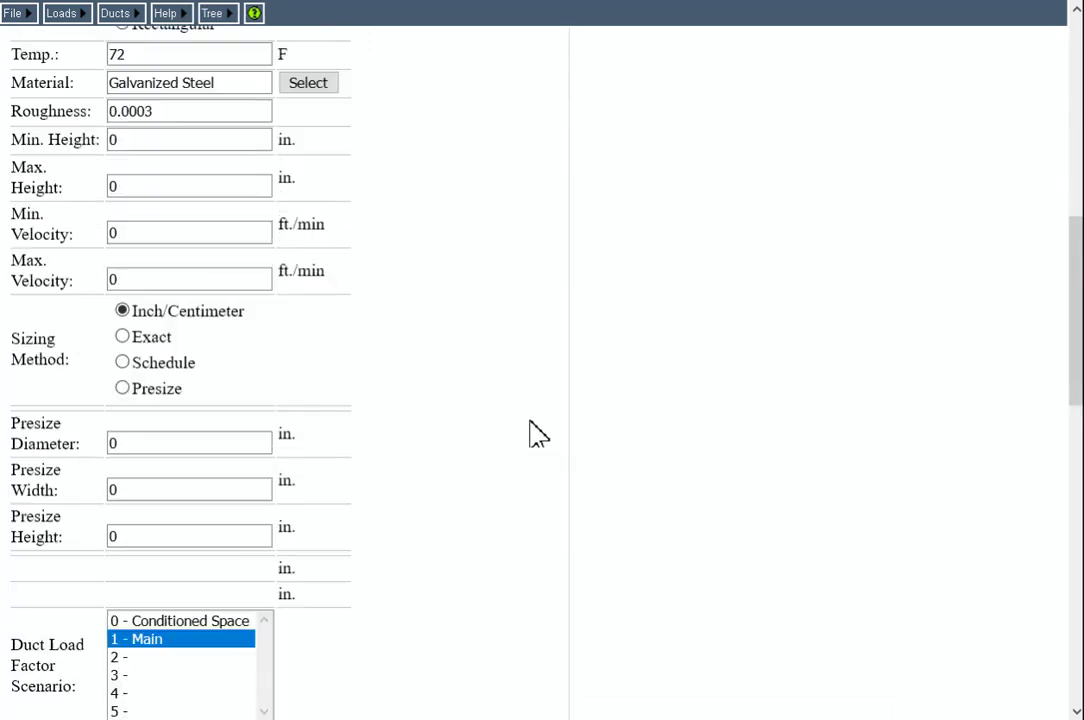
{"action": "scroll", "coordinate": [515, 426], "scroll_direction": "up", "scroll_amount": 3}
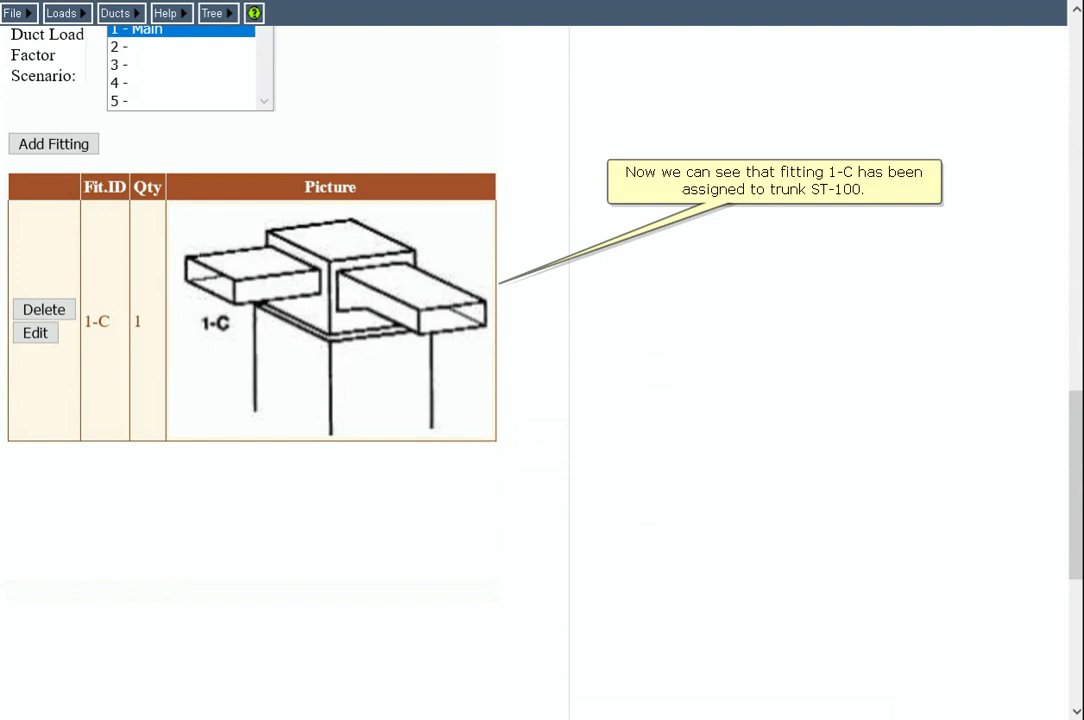
Step: Add fitting 9-A1, the branch side of the round takeoff from rectangular main in Group 9, to supply runout SR-100
{"action": "scroll", "coordinate": [883, 491], "scroll_direction": "up", "scroll_amount": 12}
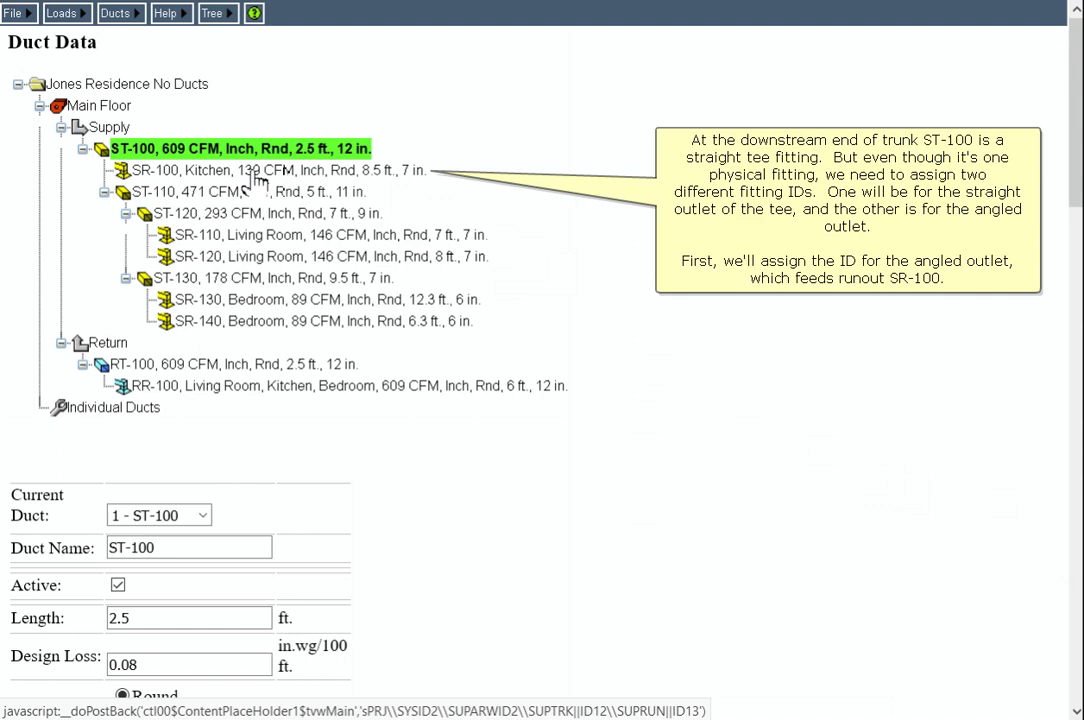
{"action": "left_click", "coordinate": [258, 172]}
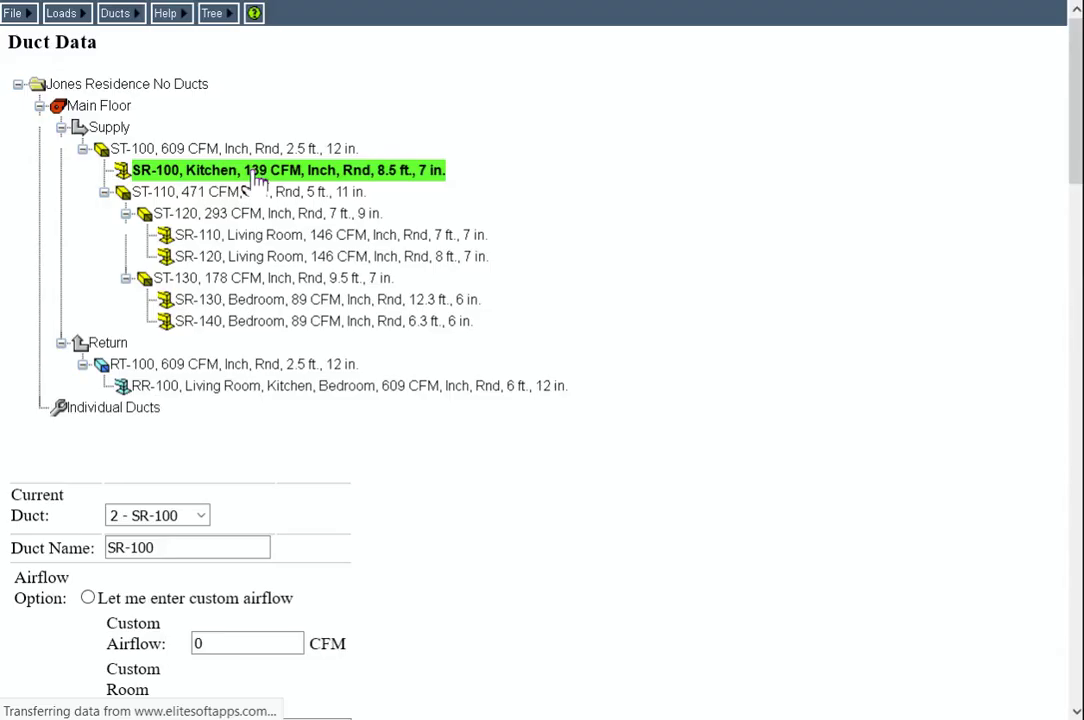
{"action": "scroll", "coordinate": [255, 195], "scroll_direction": "down", "scroll_amount": 10}
{"action": "scroll", "coordinate": [261, 212], "scroll_direction": "down", "scroll_amount": 10}
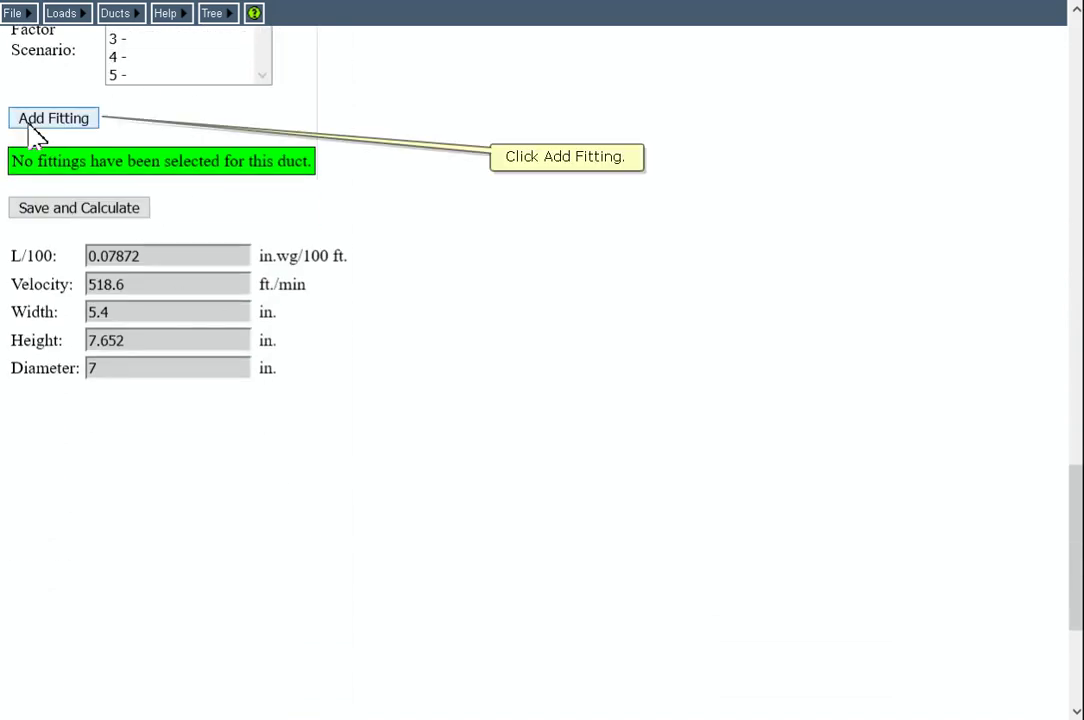
{"action": "left_click", "coordinate": [28, 124]}
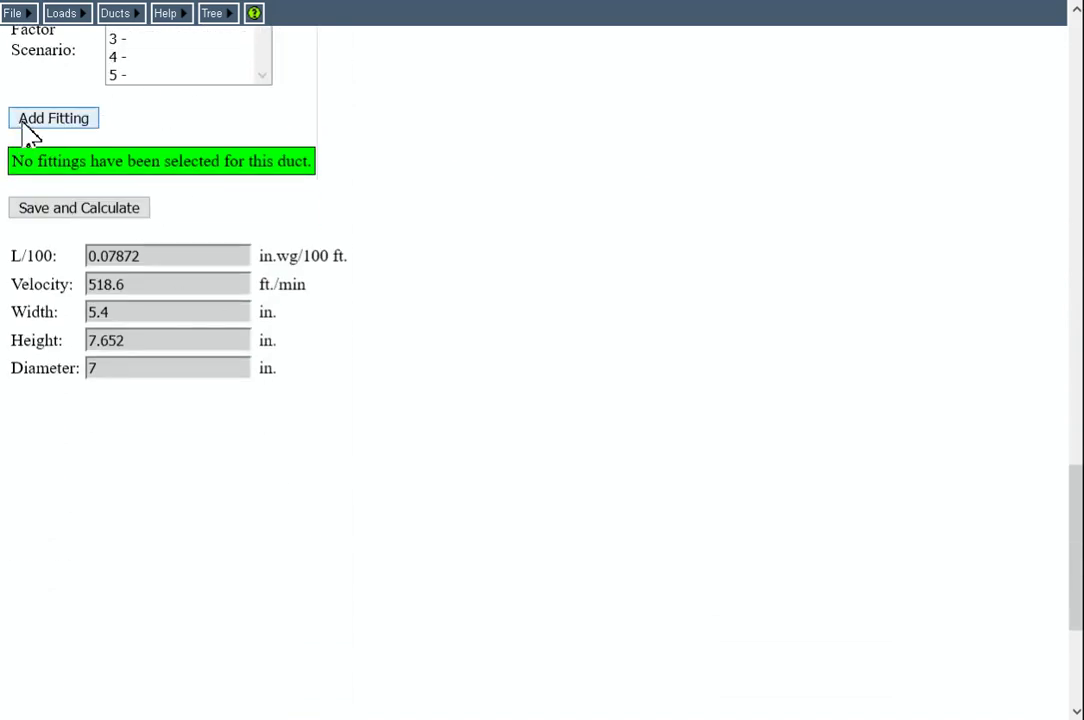
{"action": "scroll", "coordinate": [270, 242], "scroll_direction": "down", "scroll_amount": 7}
{"action": "scroll", "coordinate": [276, 252], "scroll_direction": "down", "scroll_amount": 3}
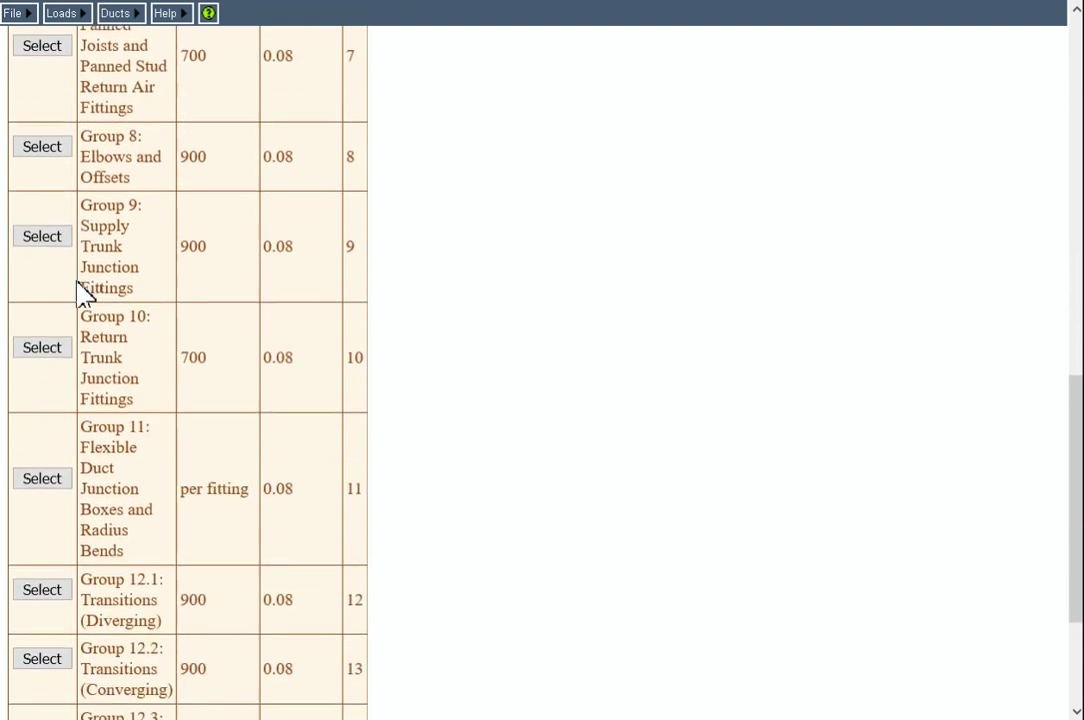
{"action": "left_click", "coordinate": [29, 240]}
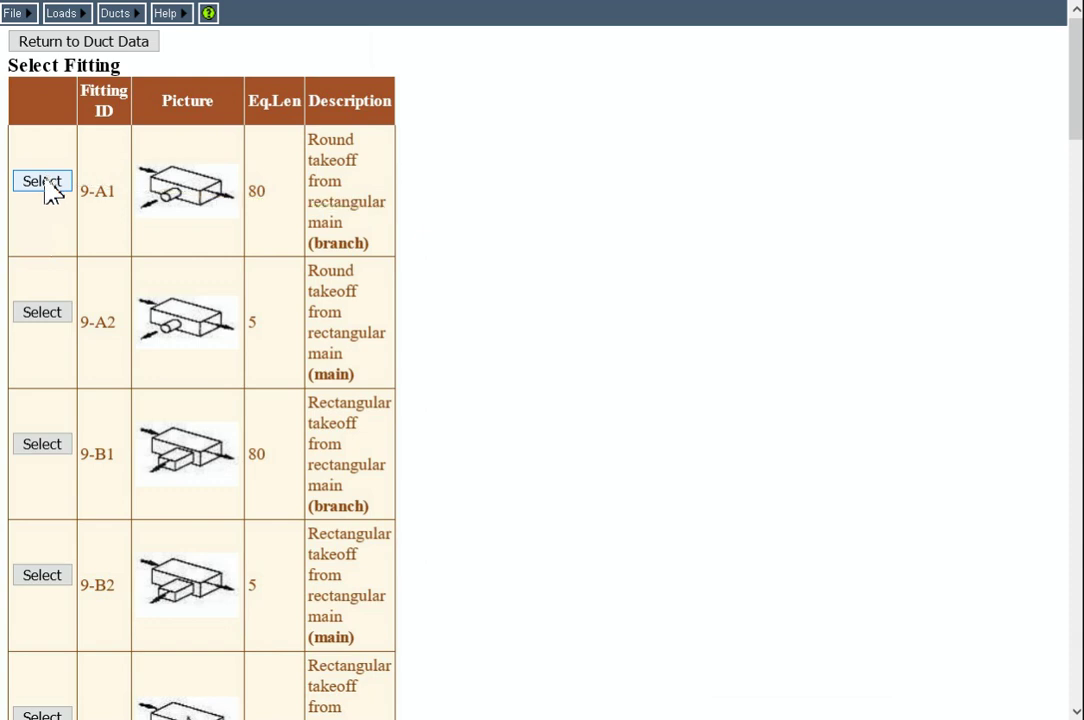
{"action": "left_click", "coordinate": [42, 181]}
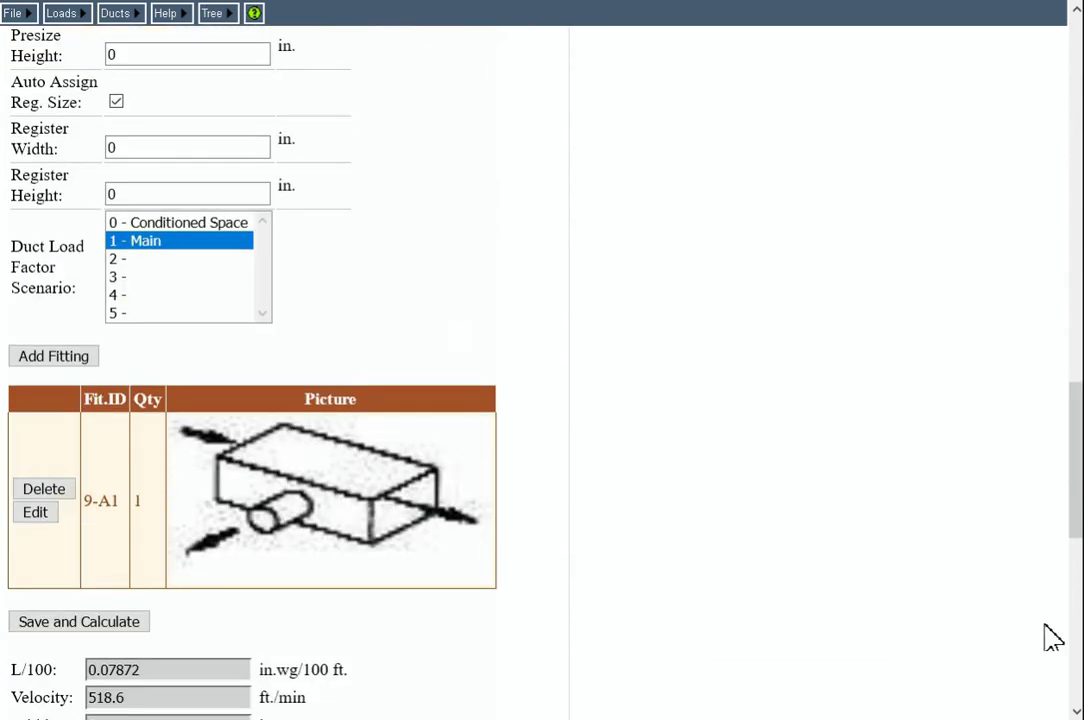
Step: Add fitting 9-A2, the main side of the round takeoff from rectangular main in Group 9, to supply trunk ST-110
{"action": "scroll", "coordinate": [582, 248], "scroll_direction": "up", "scroll_amount": 15}
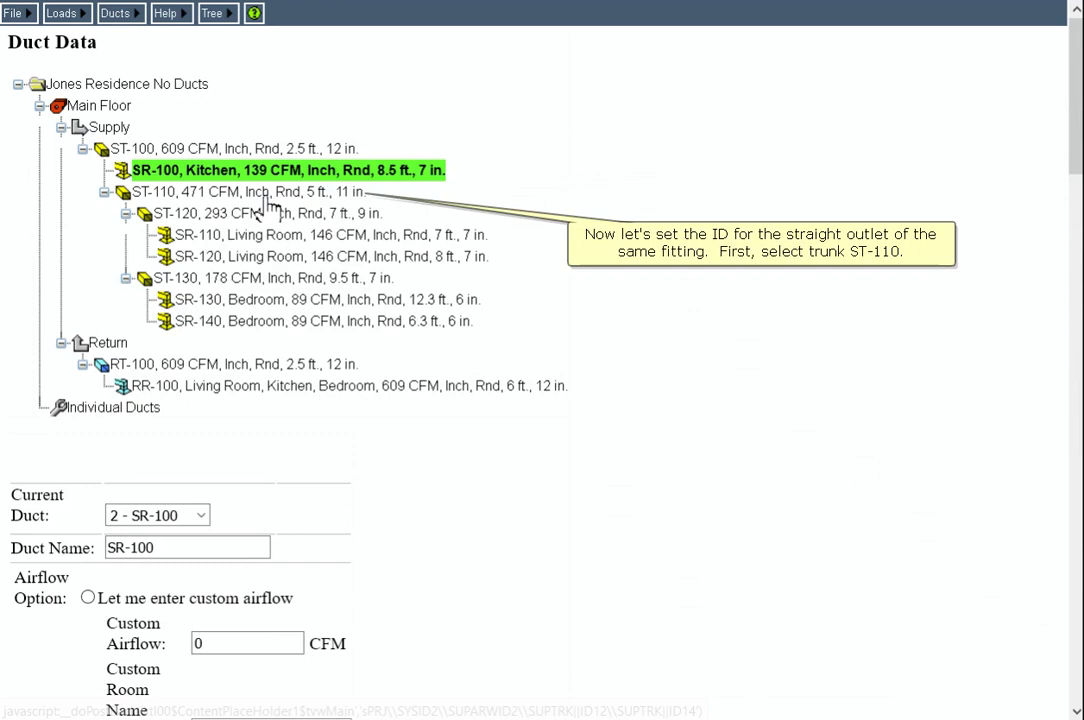
{"action": "left_click", "coordinate": [266, 199]}
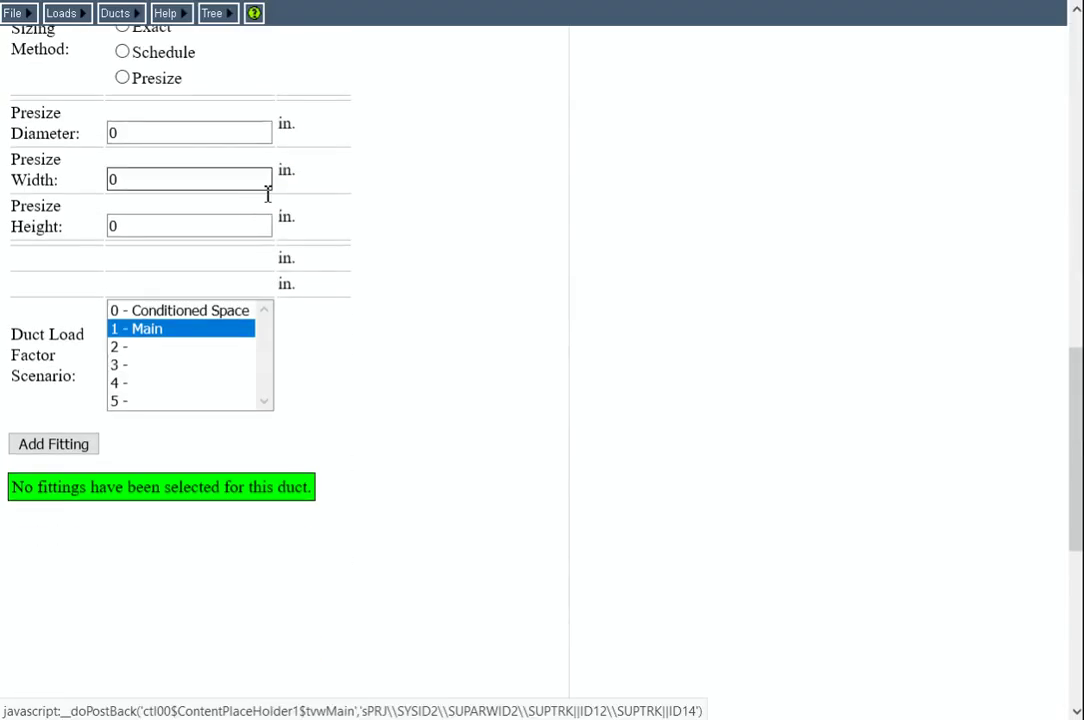
{"action": "left_click", "coordinate": [55, 444]}
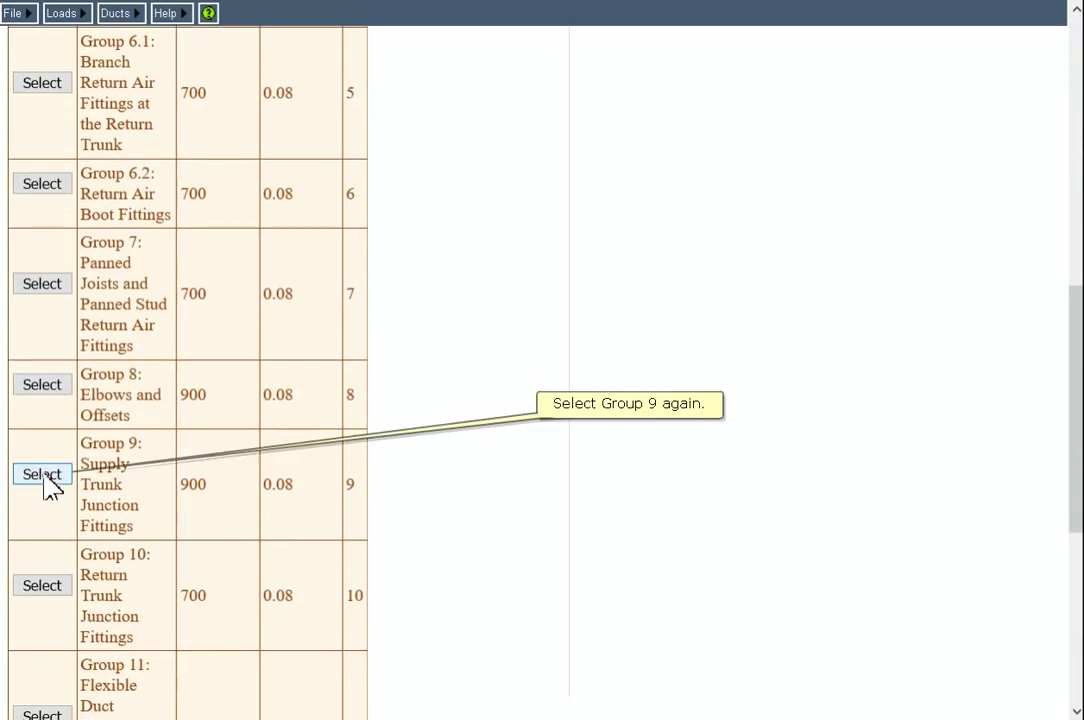
{"action": "left_click", "coordinate": [43, 476]}
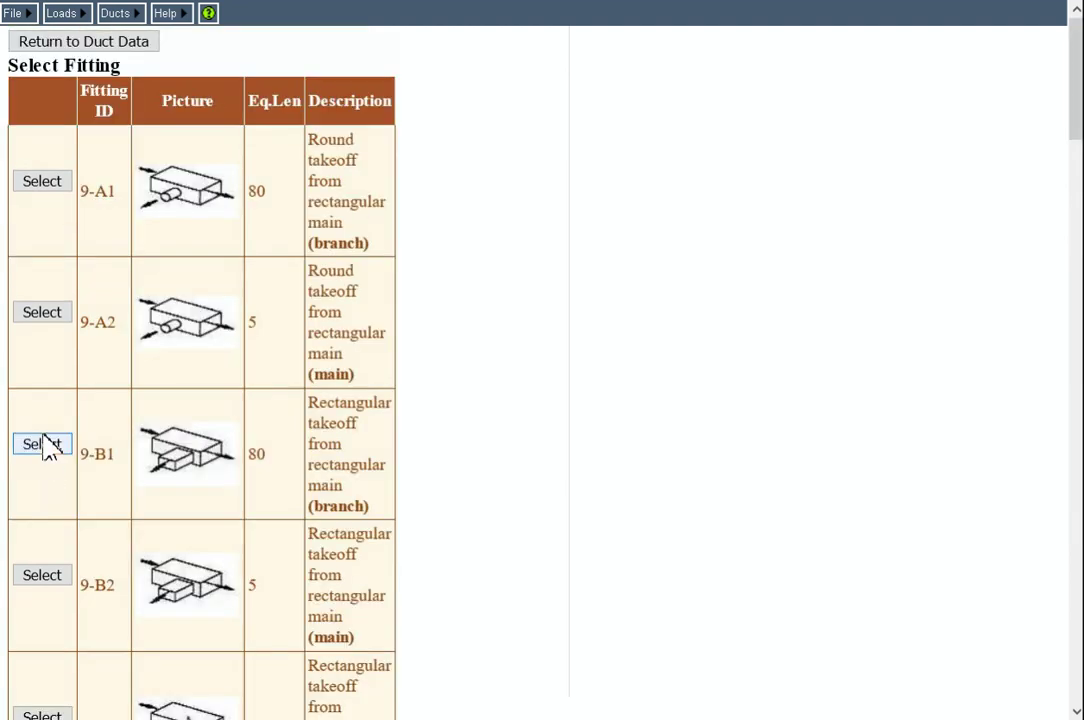
{"action": "left_click", "coordinate": [36, 317]}
{"action": "scroll", "coordinate": [350, 364], "scroll_direction": "down", "scroll_amount": 10}
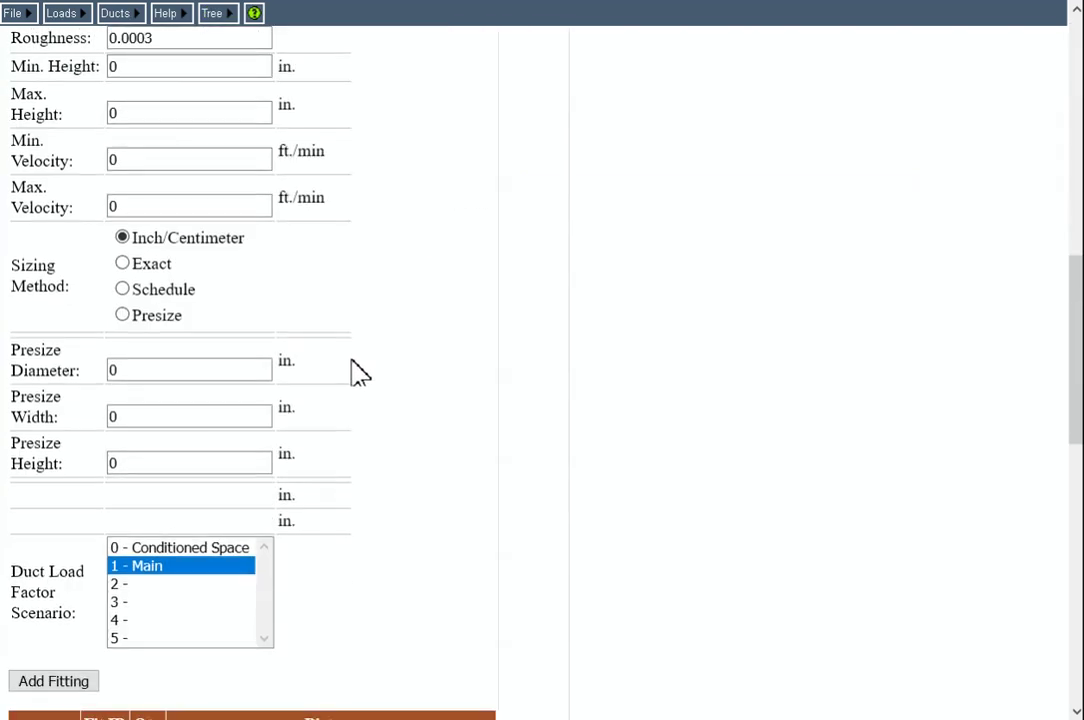
{"action": "scroll", "coordinate": [359, 375], "scroll_direction": "up", "scroll_amount": 1}
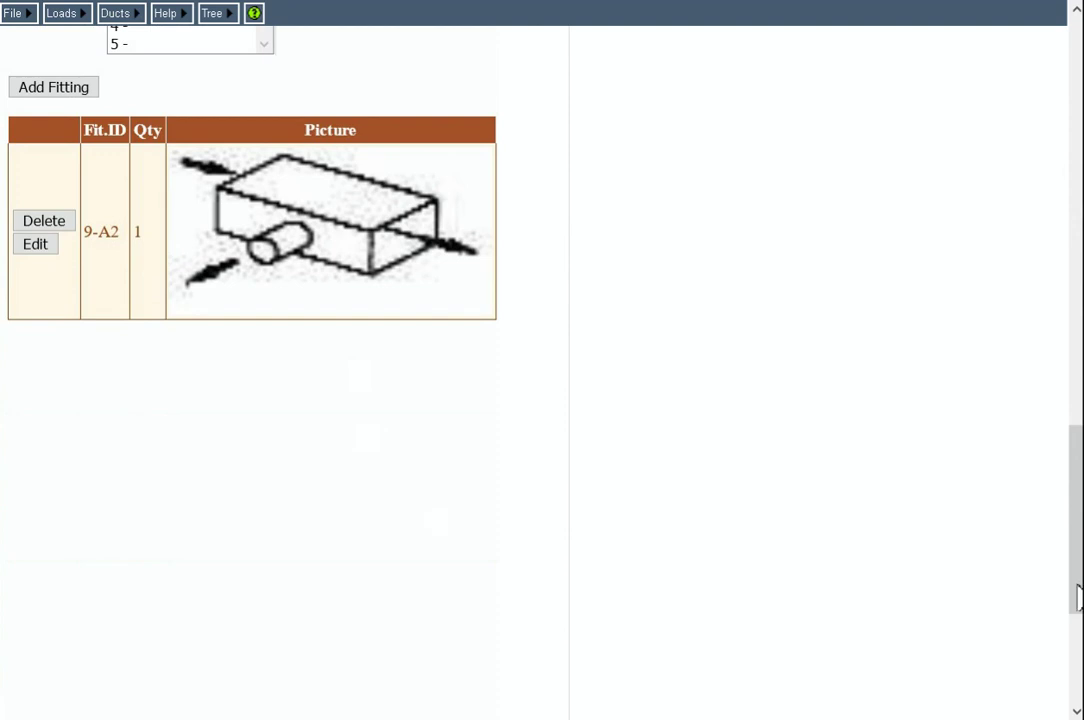
Step: Add fitting 11-B, the flex duct bend from Group 11, to supply runout SR-100
{"action": "scroll", "coordinate": [902, 471], "scroll_direction": "up", "scroll_amount": 15}
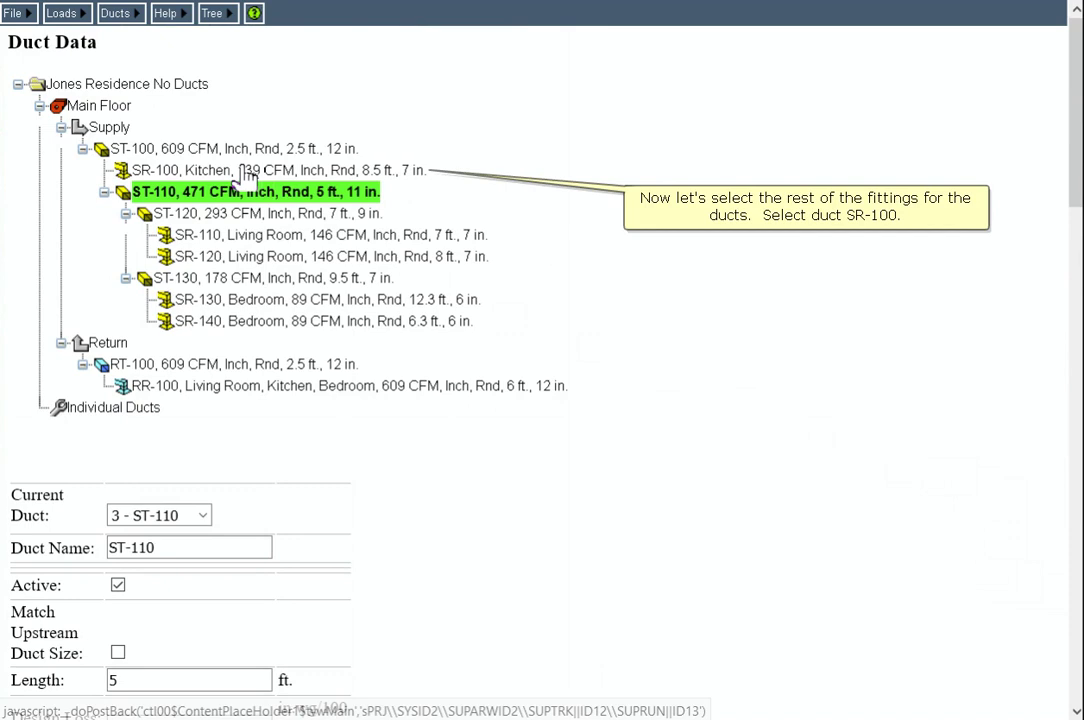
{"action": "left_click", "coordinate": [247, 172]}
{"action": "scroll", "coordinate": [307, 206], "scroll_direction": "down", "scroll_amount": 6}
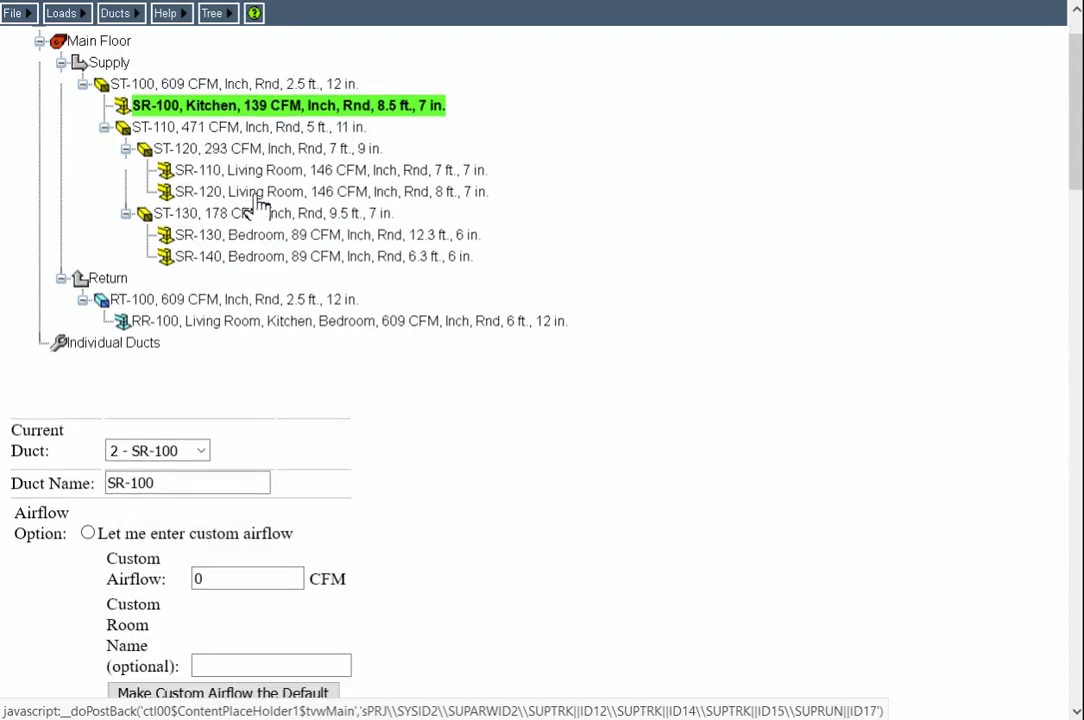
{"action": "scroll", "coordinate": [653, 416], "scroll_direction": "down", "scroll_amount": 10}
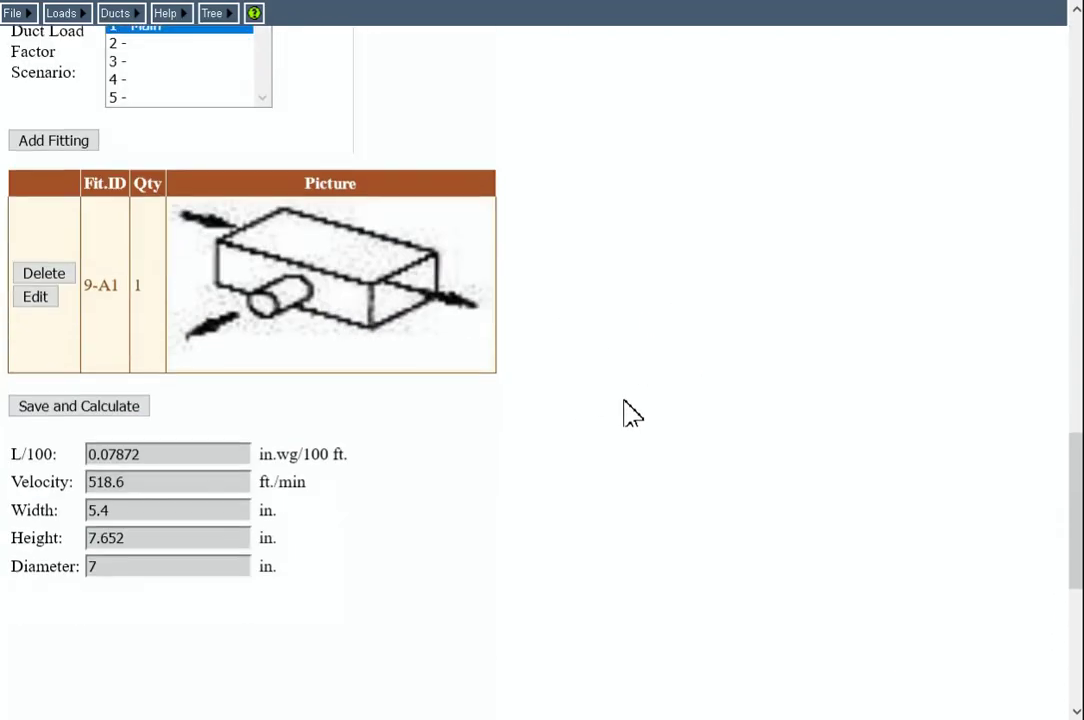
{"action": "left_click", "coordinate": [30, 126]}
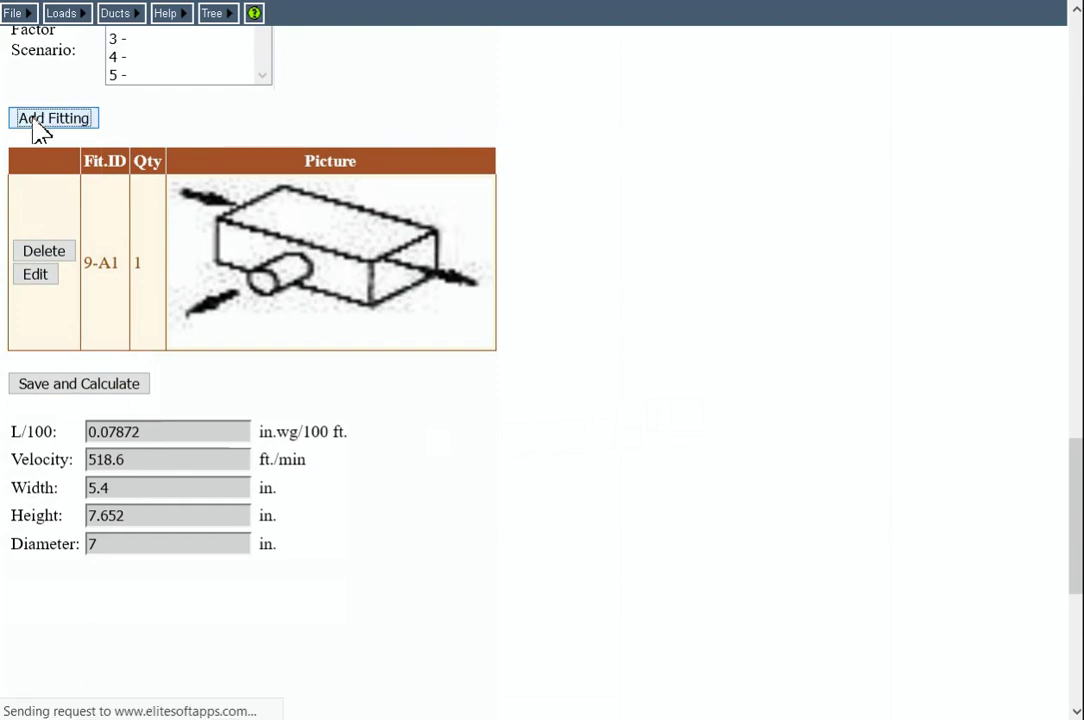
{"action": "scroll", "coordinate": [255, 255], "scroll_direction": "down", "scroll_amount": 10}
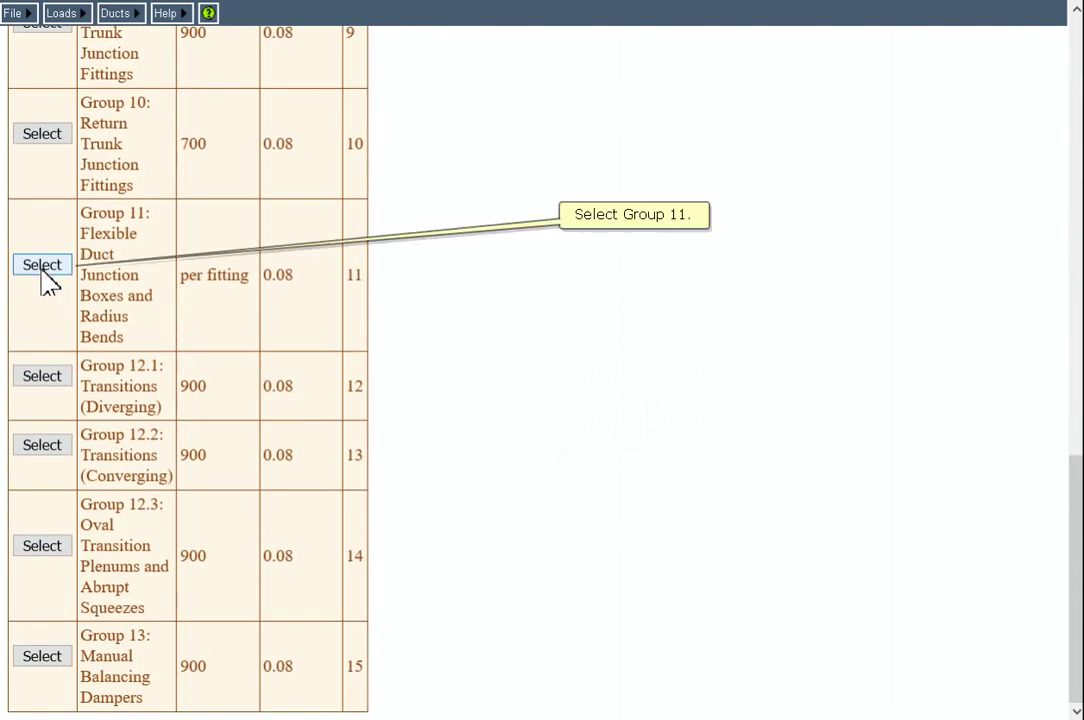
{"action": "left_click", "coordinate": [42, 264]}
{"action": "scroll", "coordinate": [87, 266], "scroll_direction": "down", "scroll_amount": 4}
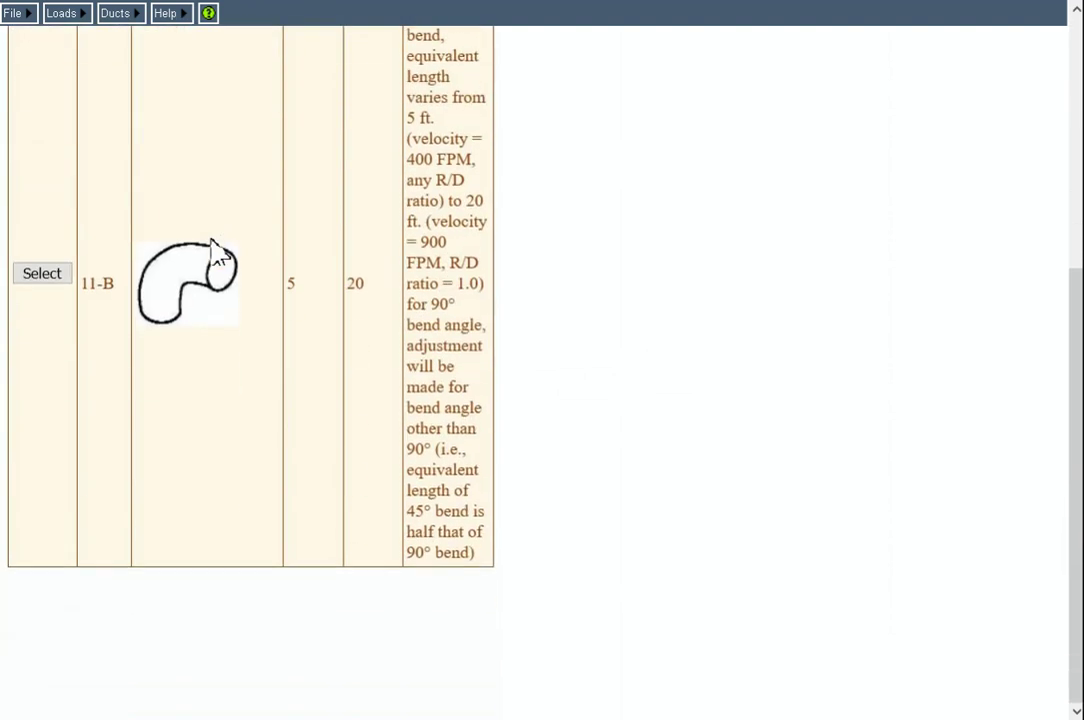
{"action": "left_click", "coordinate": [45, 278]}
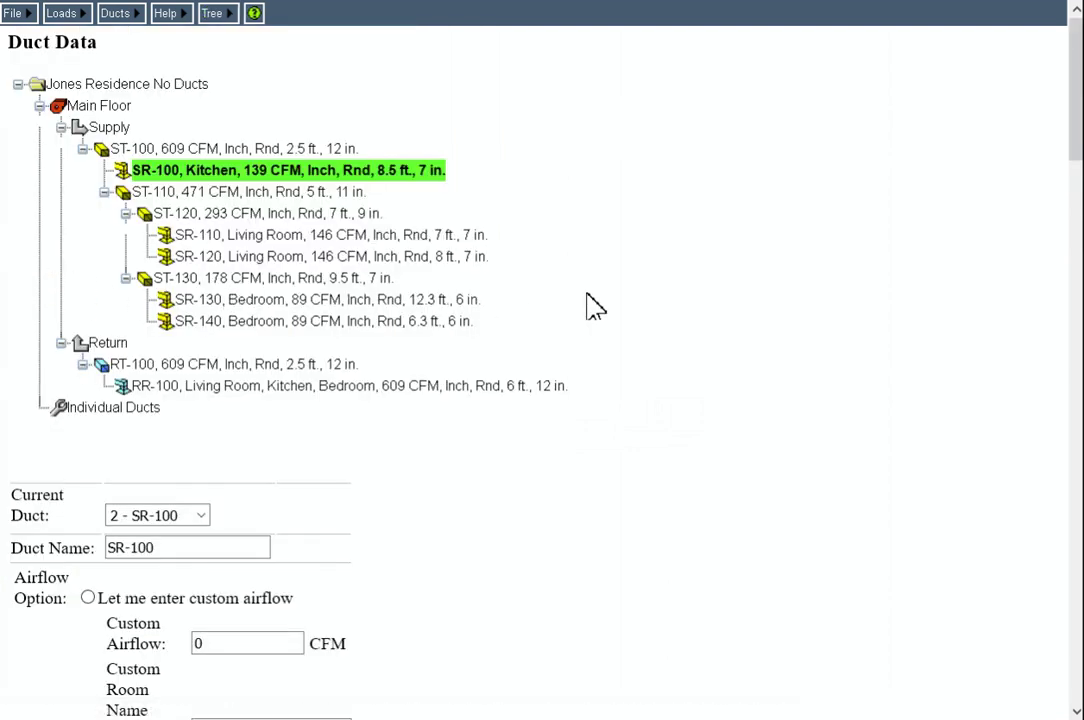
Step: Set the quantity of SR-100's flex duct bend fitting 11-B to 2 and return to the duct data
{"action": "scroll", "coordinate": [480, 290], "scroll_direction": "down", "scroll_amount": 15}
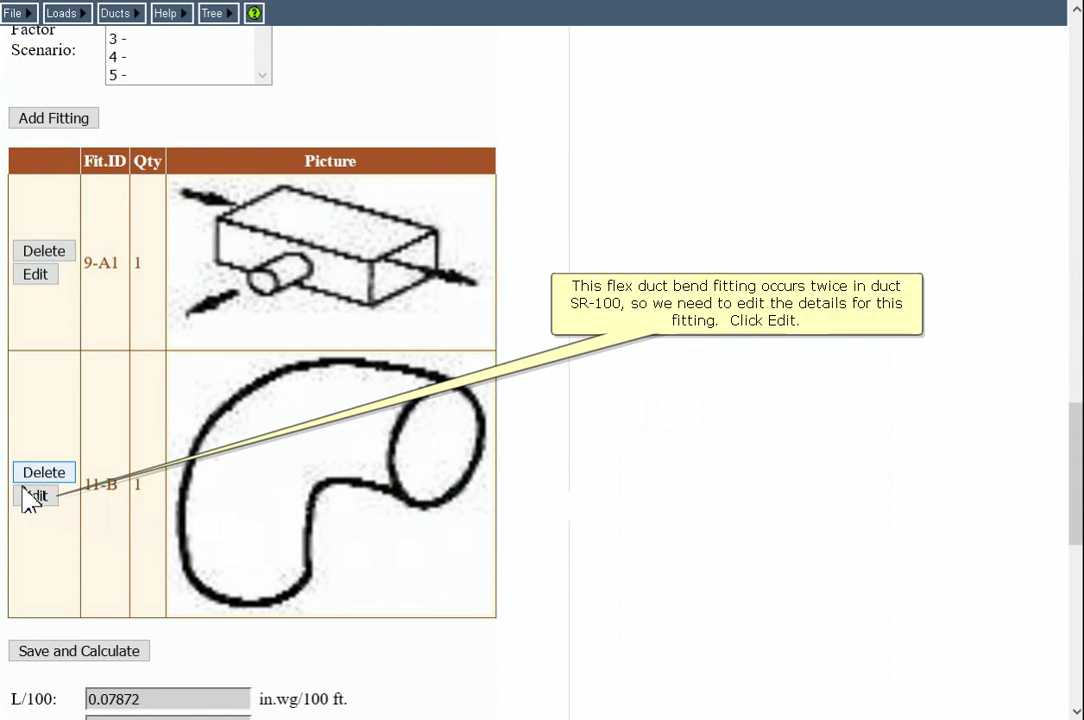
{"action": "left_click", "coordinate": [35, 498]}
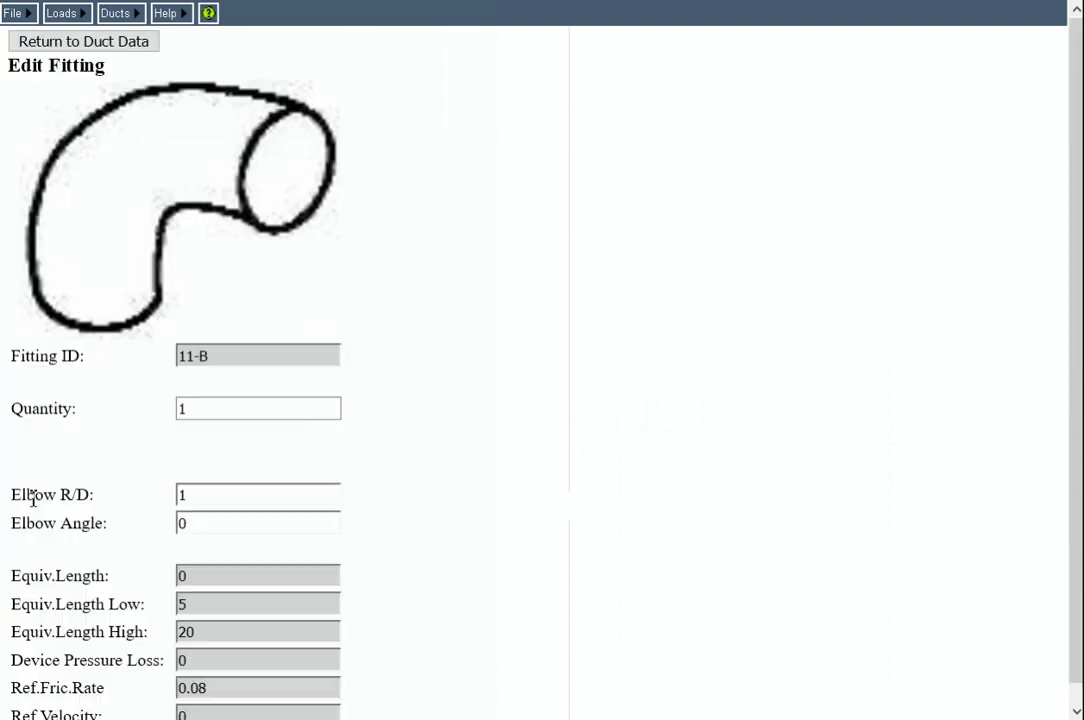
{"action": "left_click", "coordinate": [234, 413]}
{"action": "type", "text": "2"}
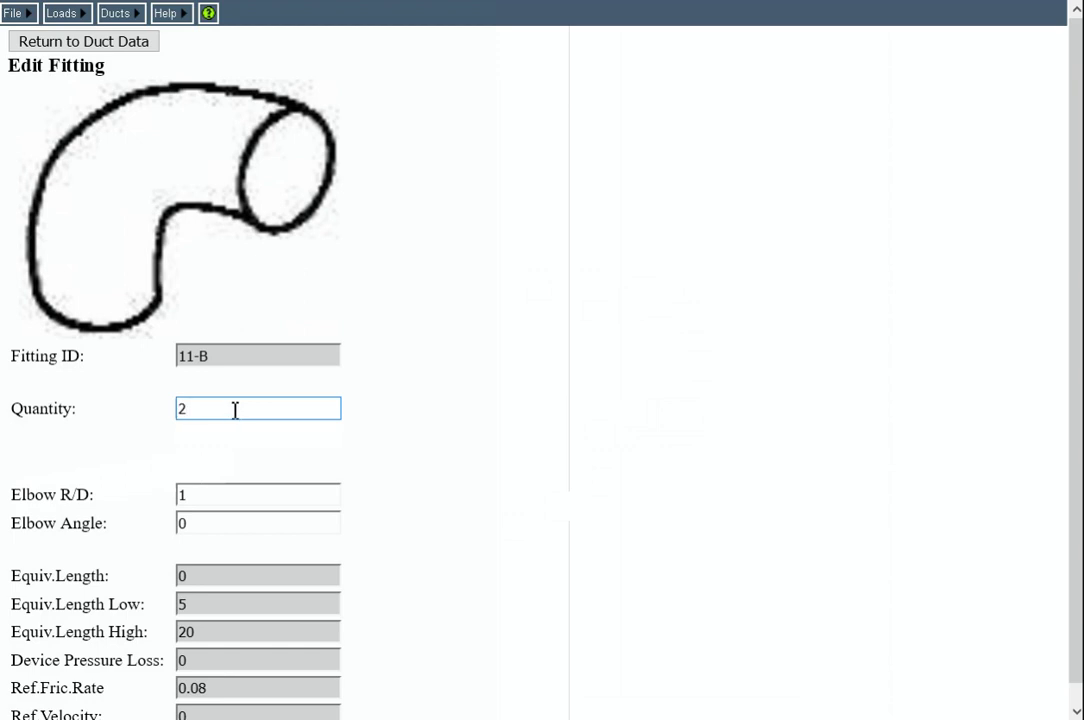
{"action": "left_click", "coordinate": [98, 44]}
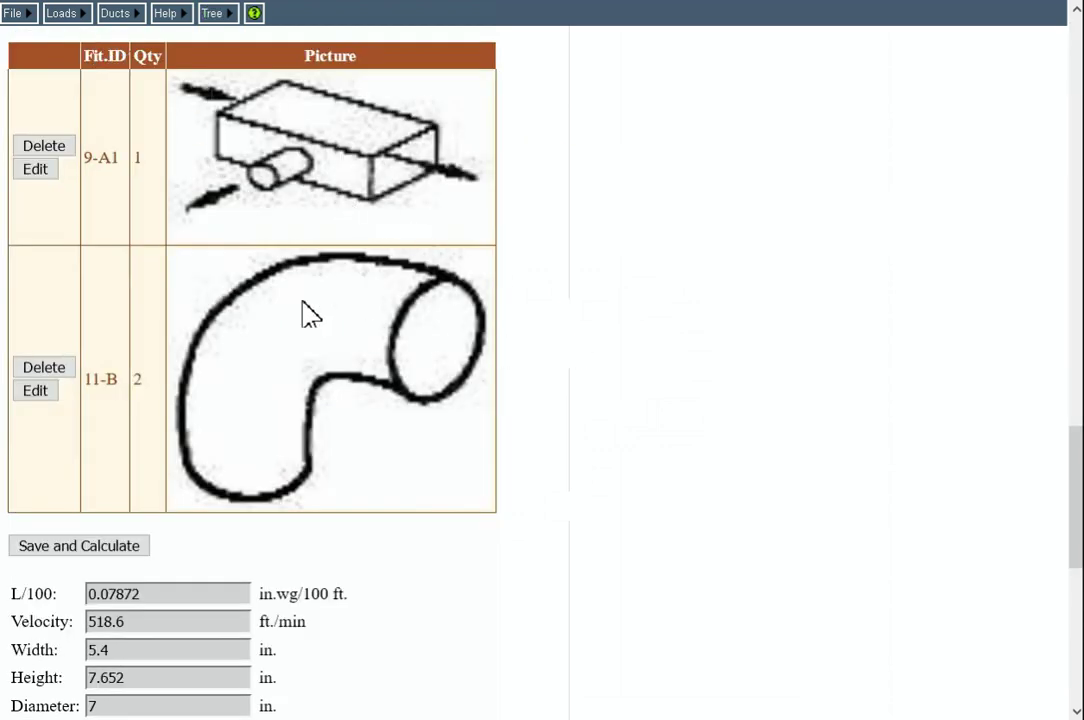
Step: Add fitting 4-H, the round floor boot with hard bend from Group 4, to supply runout SR-100
{"action": "scroll", "coordinate": [300, 290], "scroll_direction": "up", "scroll_amount": 3}
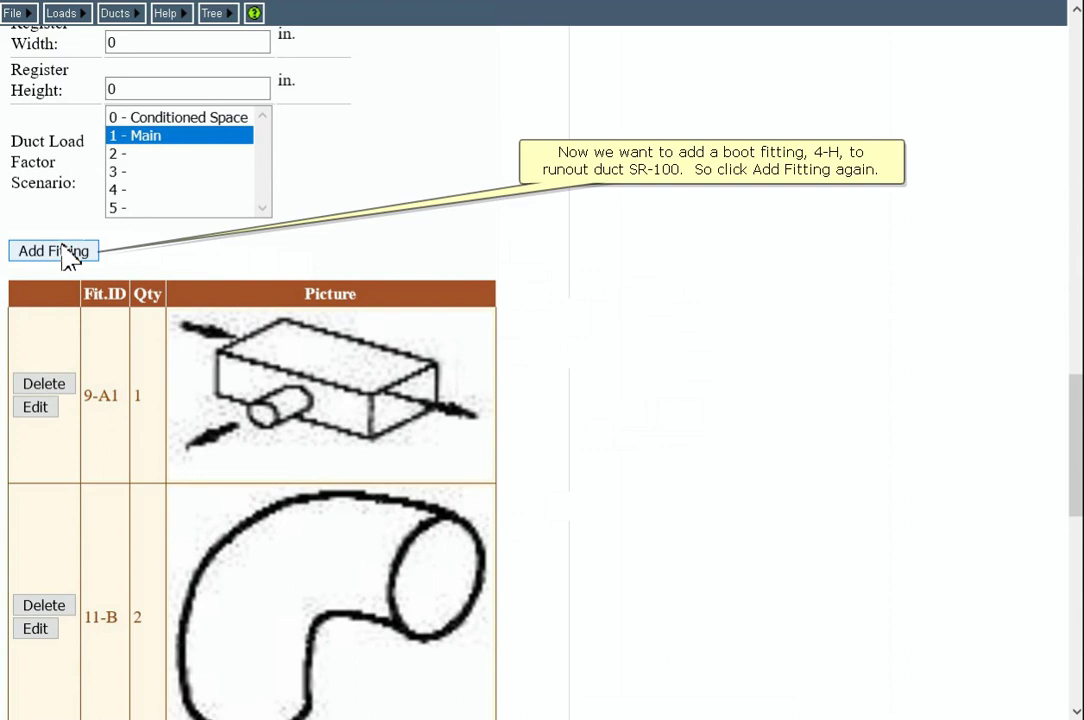
{"action": "left_click", "coordinate": [68, 257]}
{"action": "scroll", "coordinate": [80, 330], "scroll_direction": "down", "scroll_amount": 1}
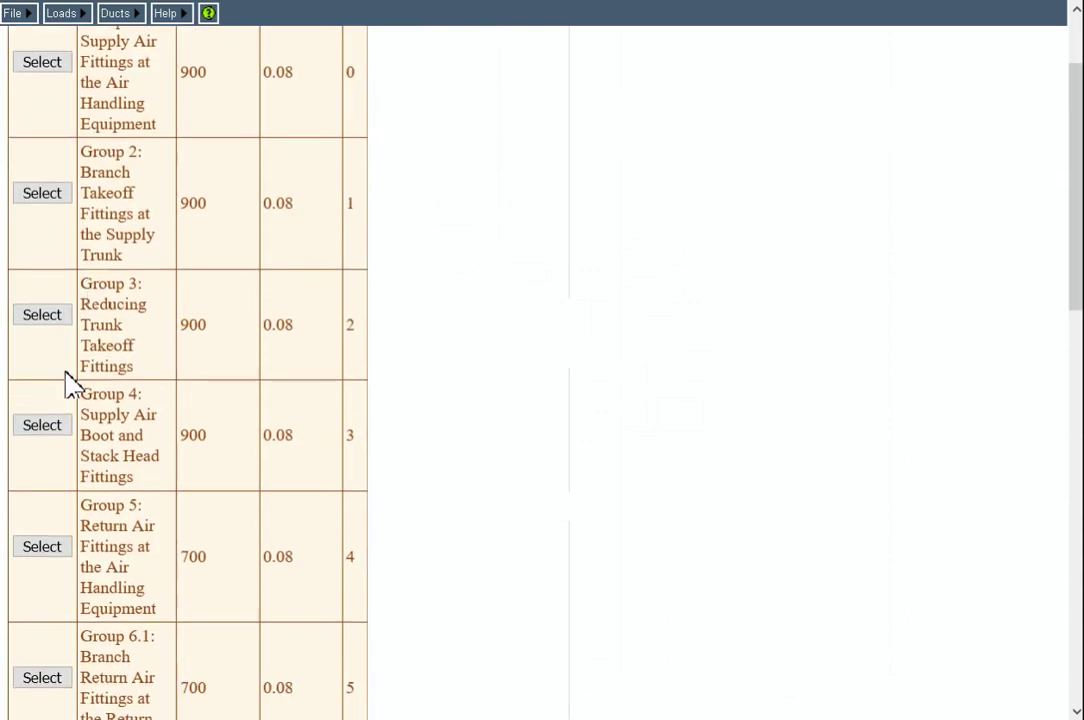
{"action": "left_click", "coordinate": [38, 427]}
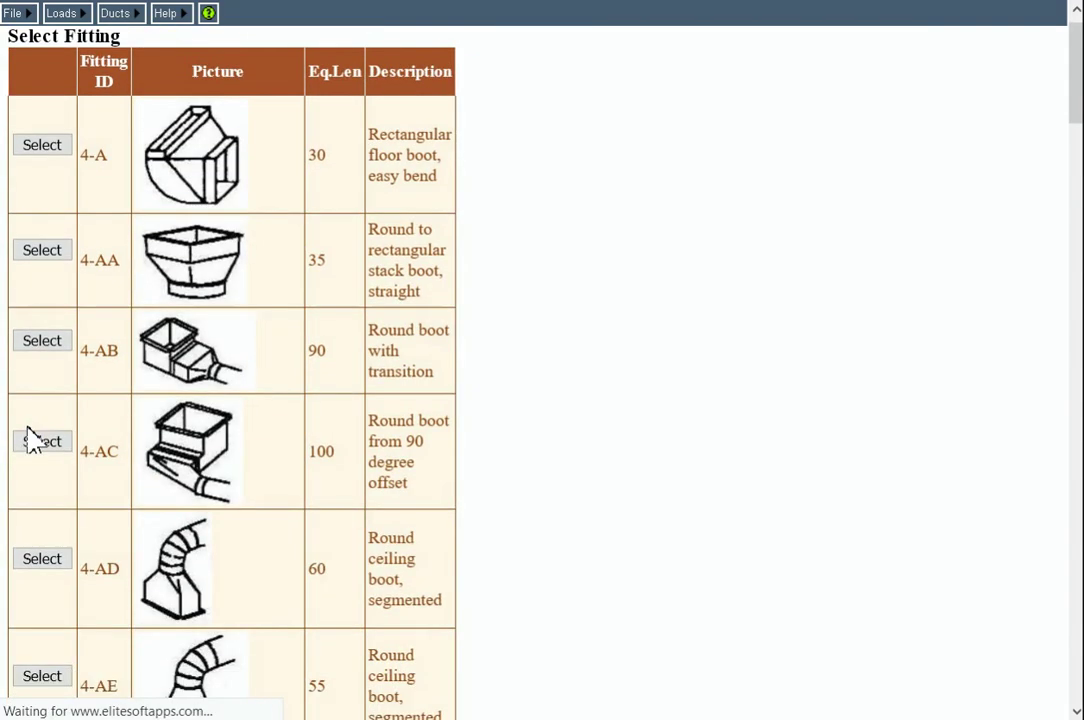
{"action": "scroll", "coordinate": [33, 420], "scroll_direction": "down", "scroll_amount": 5}
{"action": "scroll", "coordinate": [31, 400], "scroll_direction": "up", "scroll_amount": 5}
{"action": "scroll", "coordinate": [31, 405], "scroll_direction": "down", "scroll_amount": 20}
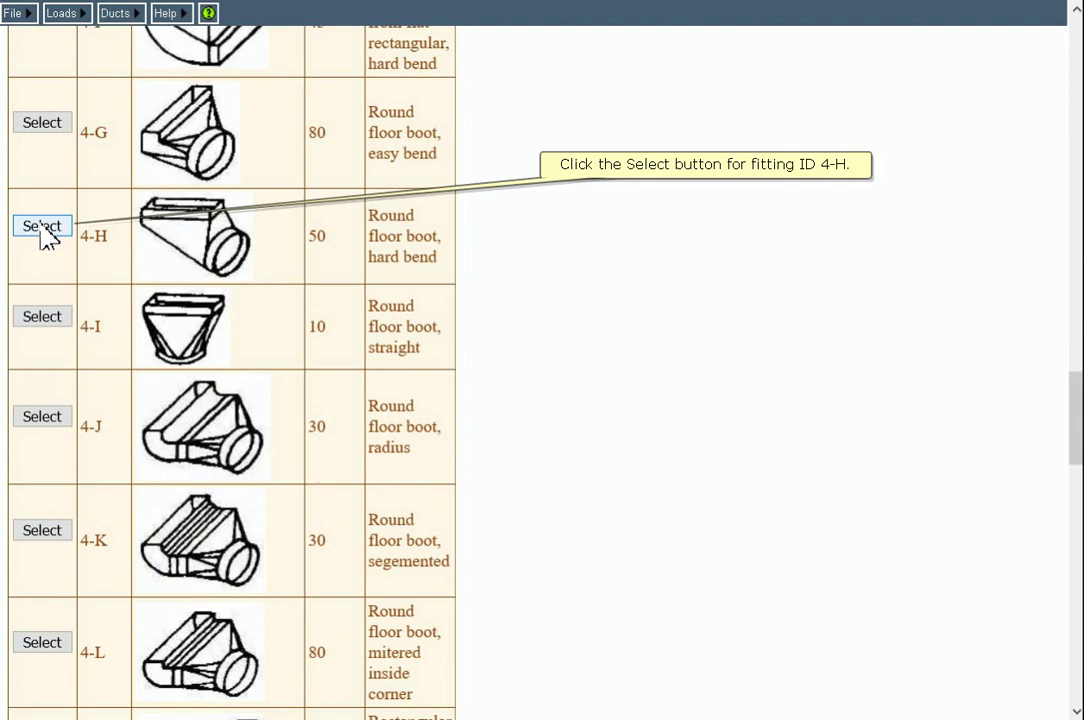
{"action": "left_click", "coordinate": [42, 227]}
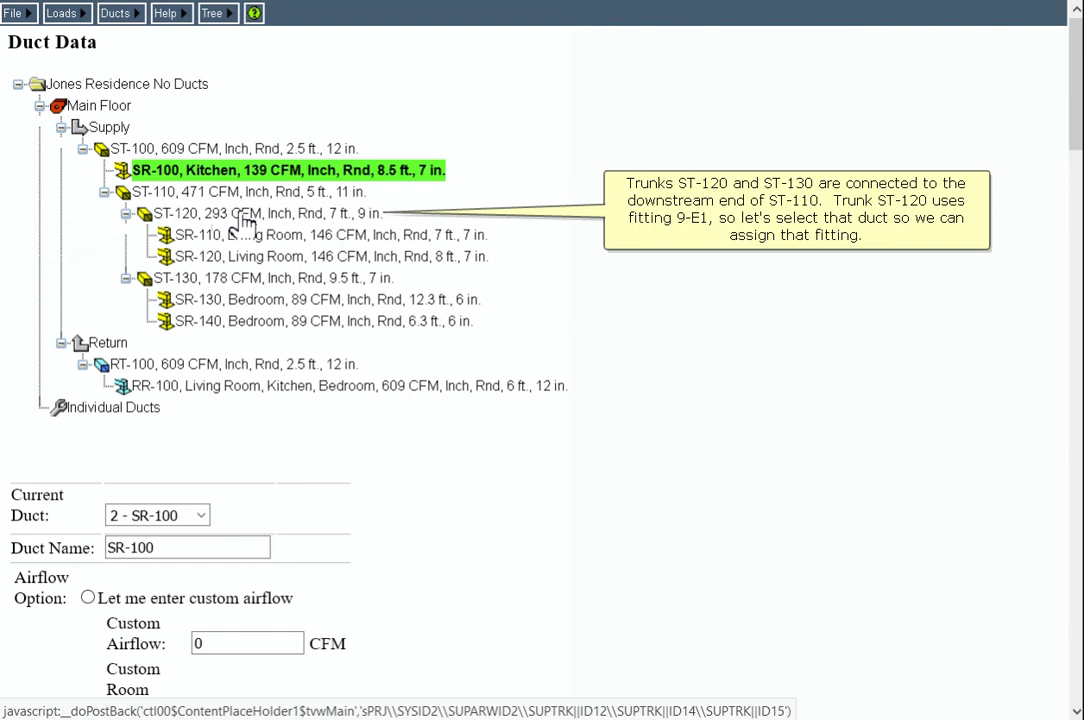
Step: Add fitting 9-E1, the branch side of the tapered rectangular takeoff from rectangular main in Group 9, to supply trunk ST-120
{"action": "left_click", "coordinate": [243, 216]}
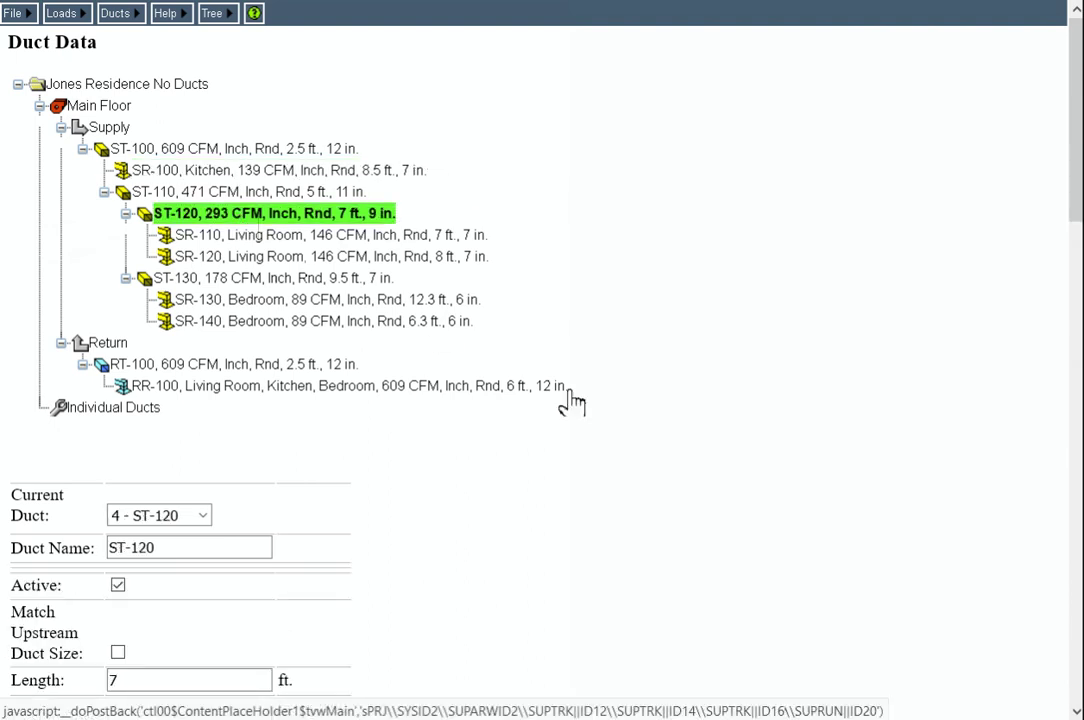
{"action": "scroll", "coordinate": [580, 445], "scroll_direction": "down", "scroll_amount": 12}
{"action": "scroll", "coordinate": [428, 472], "scroll_direction": "up", "scroll_amount": 4}
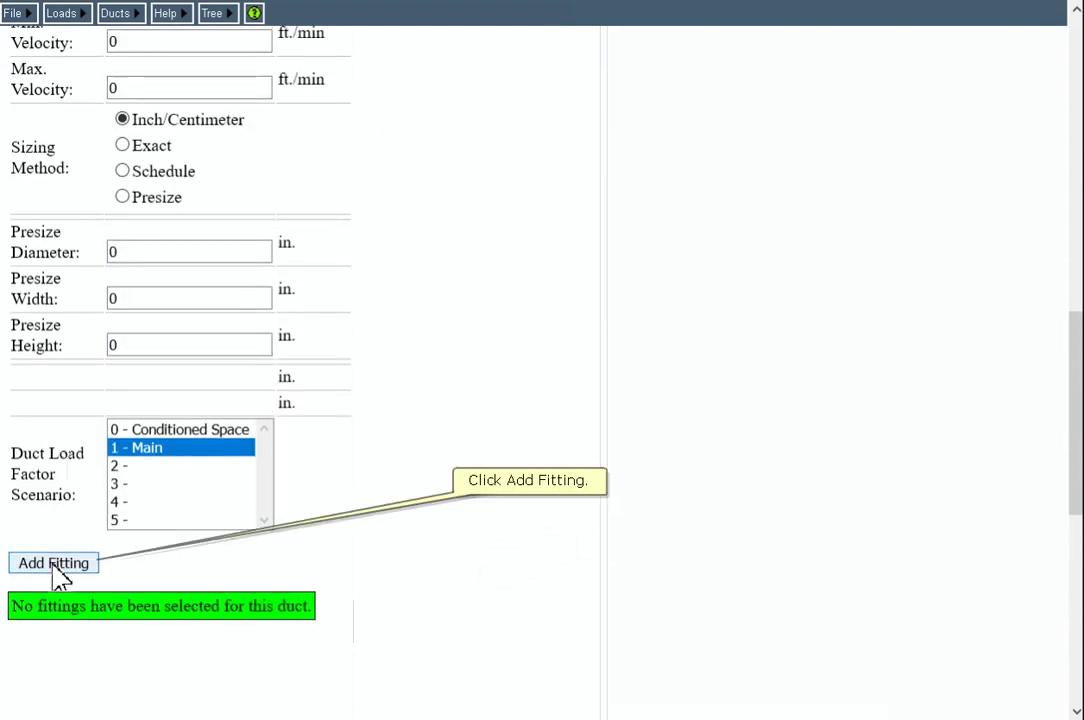
{"action": "left_click", "coordinate": [55, 564]}
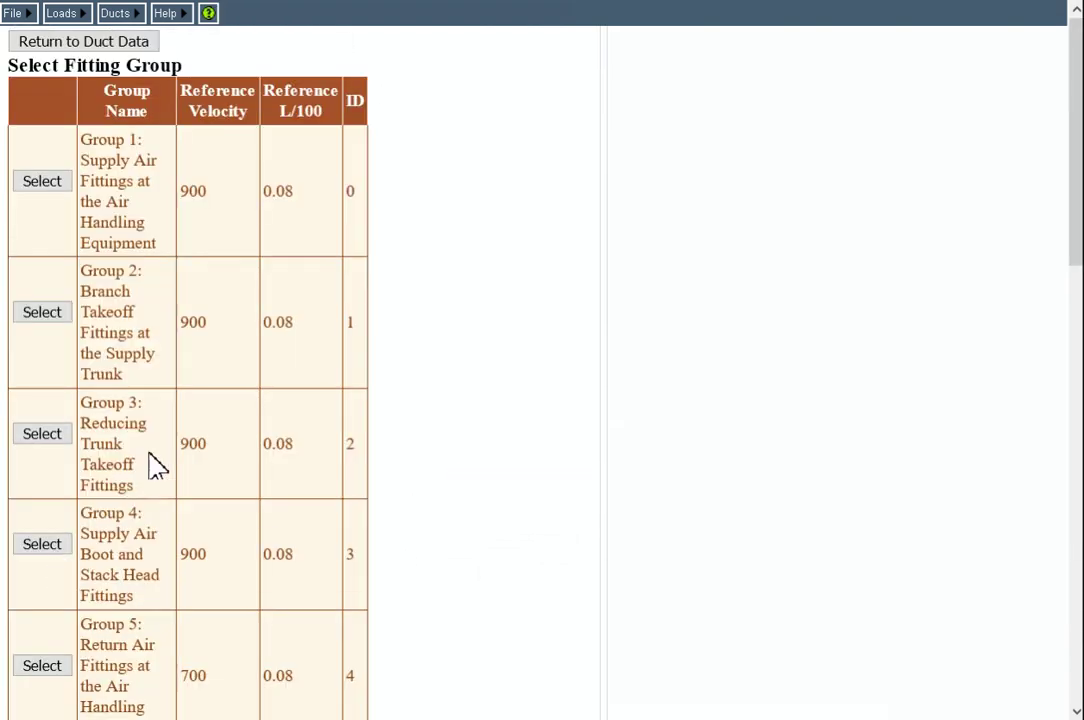
{"action": "scroll", "coordinate": [273, 411], "scroll_direction": "down", "scroll_amount": 10}
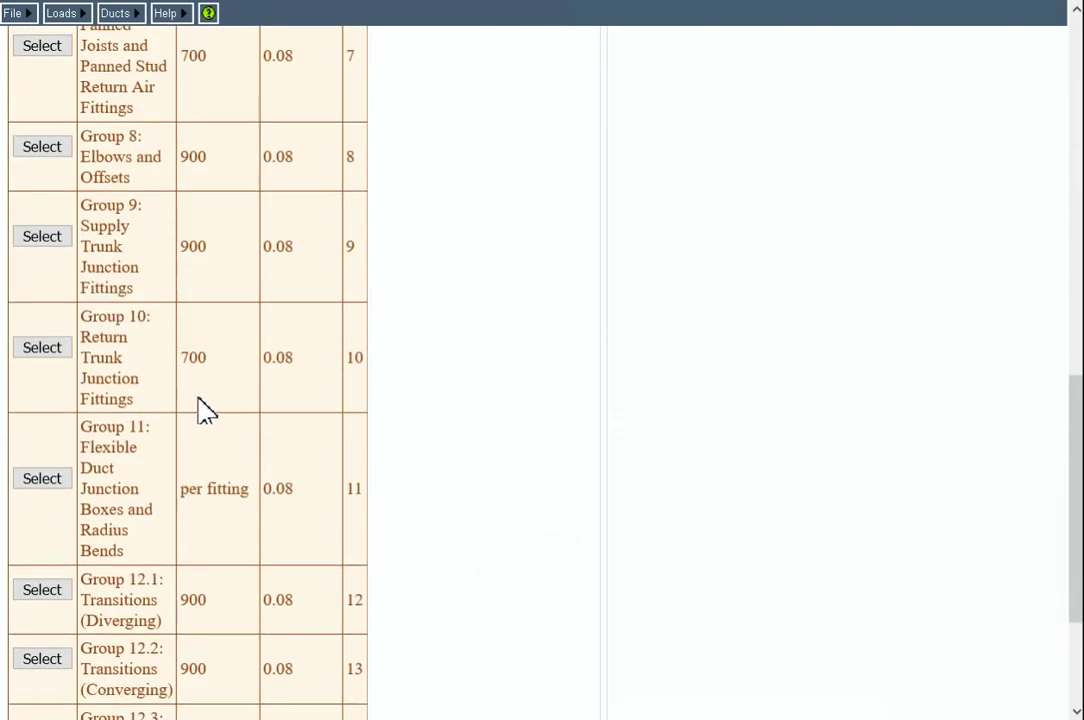
{"action": "left_click", "coordinate": [42, 237]}
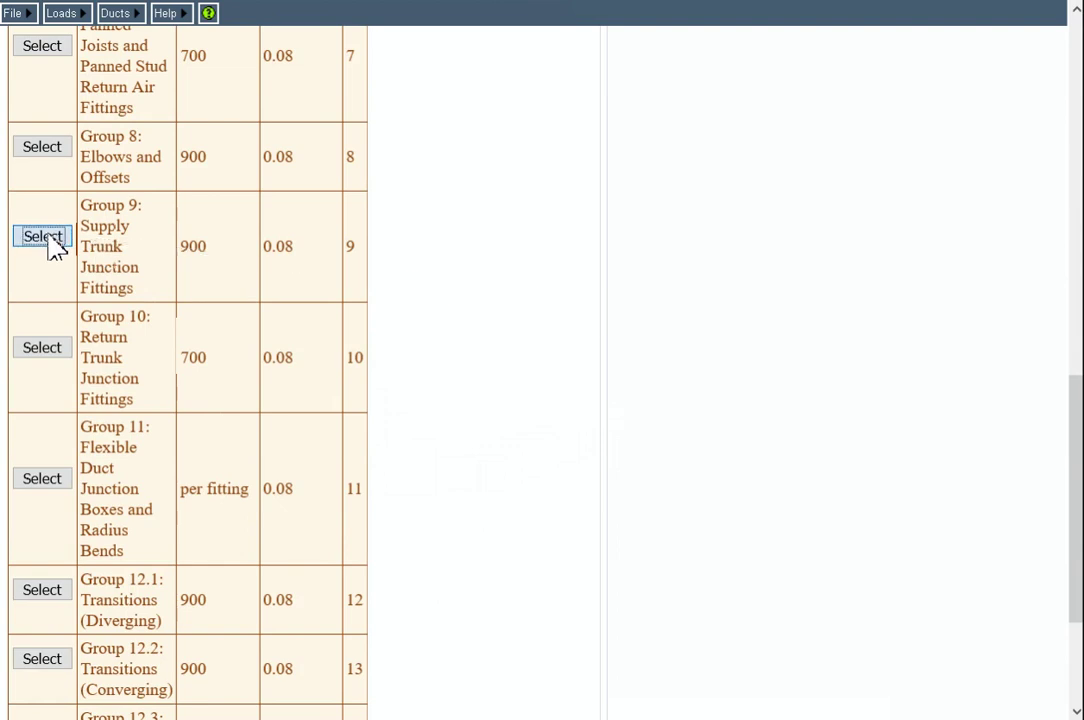
{"action": "scroll", "coordinate": [48, 250], "scroll_direction": "down", "scroll_amount": 8}
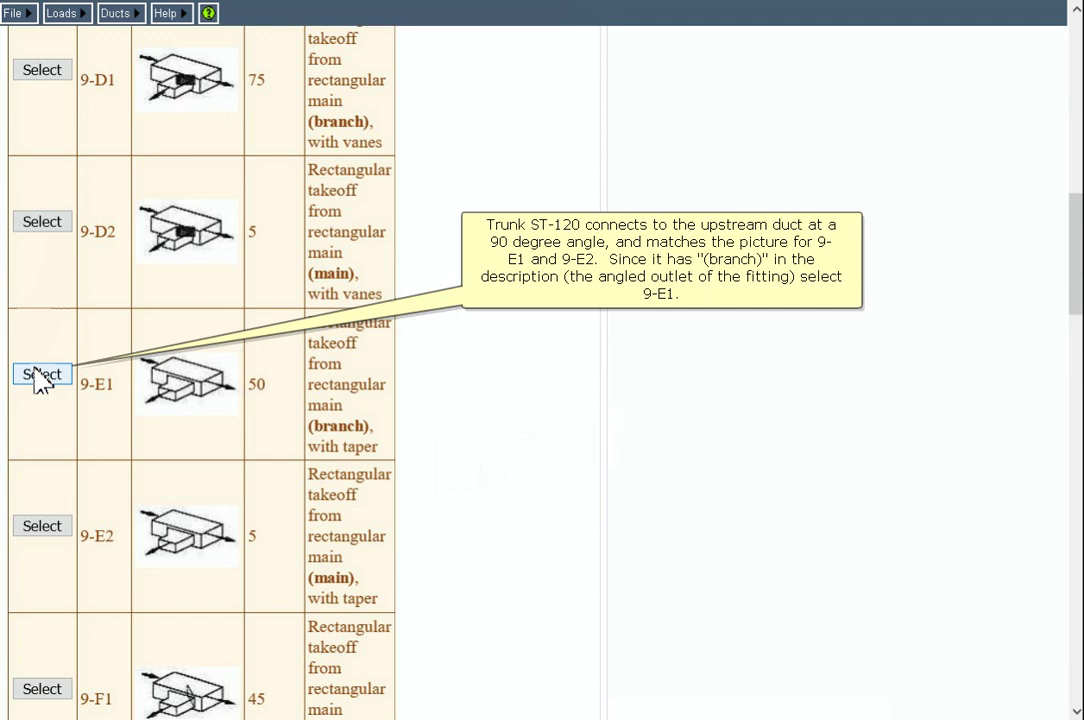
{"action": "left_click", "coordinate": [40, 376]}
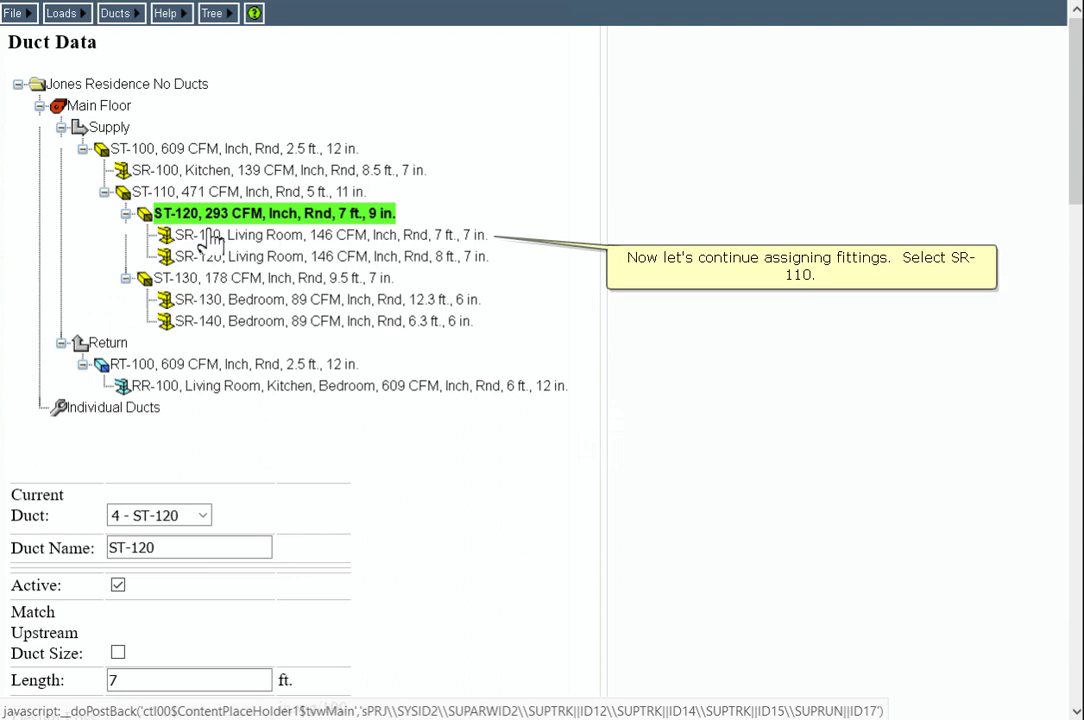
Step: Add fitting 11-A, the flexible duct junction box from Group 11, to supply runout SR-110
{"action": "left_click", "coordinate": [211, 235]}
{"action": "scroll", "coordinate": [213, 273], "scroll_direction": "down", "scroll_amount": 10}
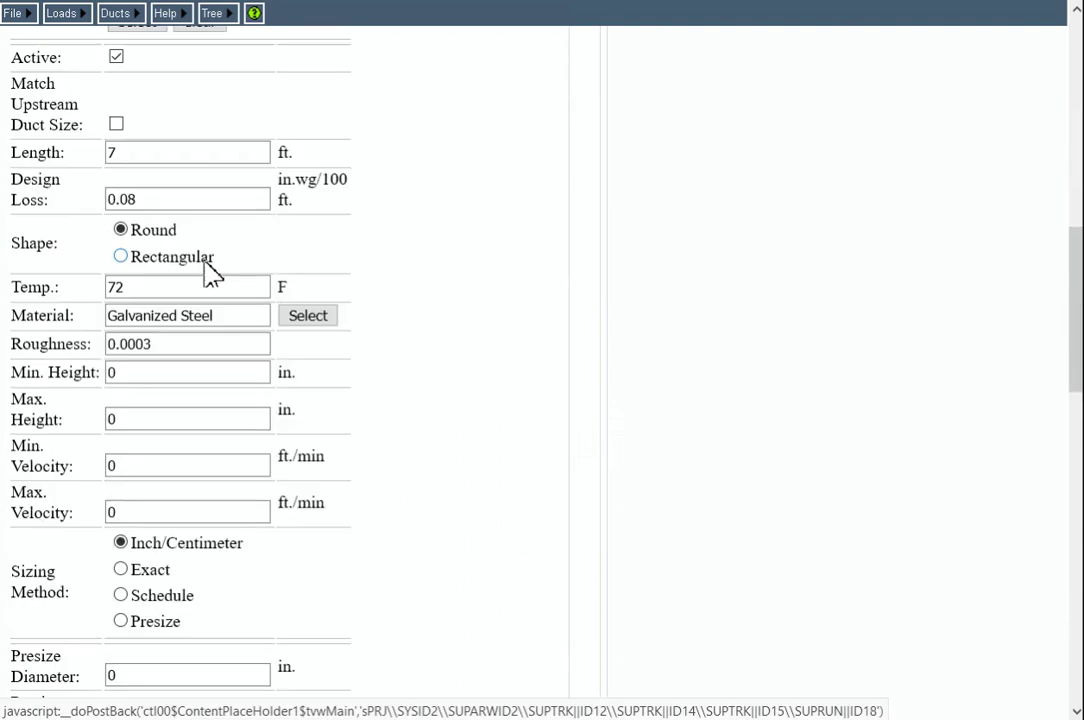
{"action": "left_click", "coordinate": [30, 478]}
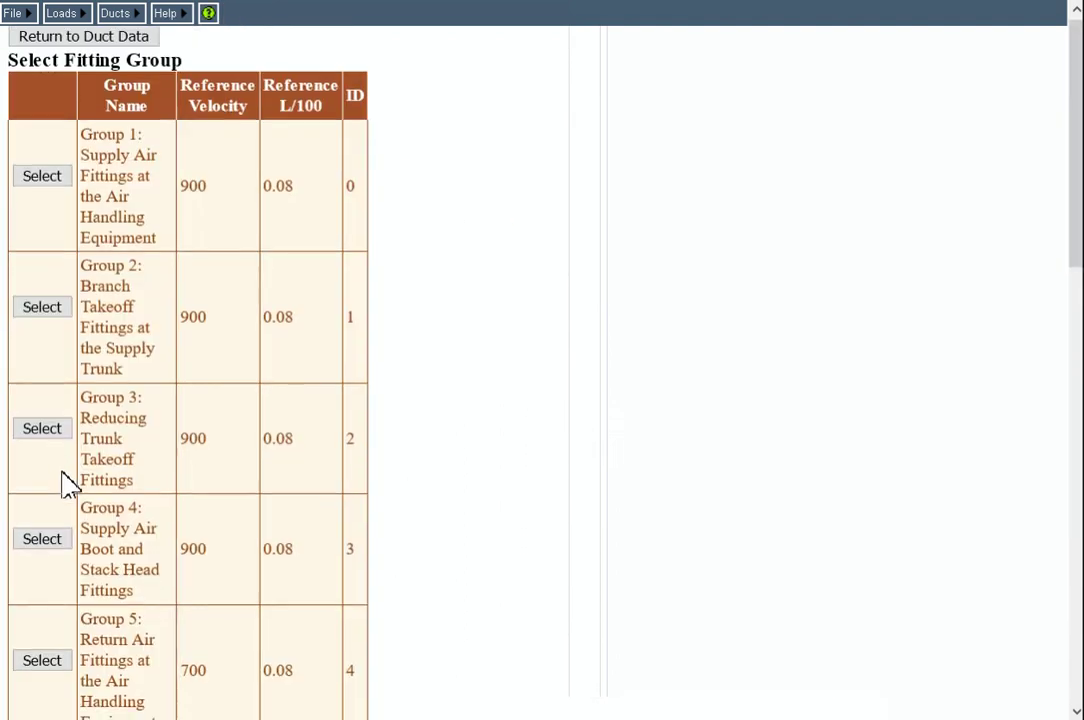
{"action": "scroll", "coordinate": [45, 490], "scroll_direction": "down", "scroll_amount": 8}
{"action": "left_click", "coordinate": [42, 479]}
{"action": "left_click", "coordinate": [40, 240]}
Step: Add fitting 11-B, the flex duct bend from Group 11, to supply runout SR-110
{"action": "scroll", "coordinate": [281, 370], "scroll_direction": "down", "scroll_amount": 15}
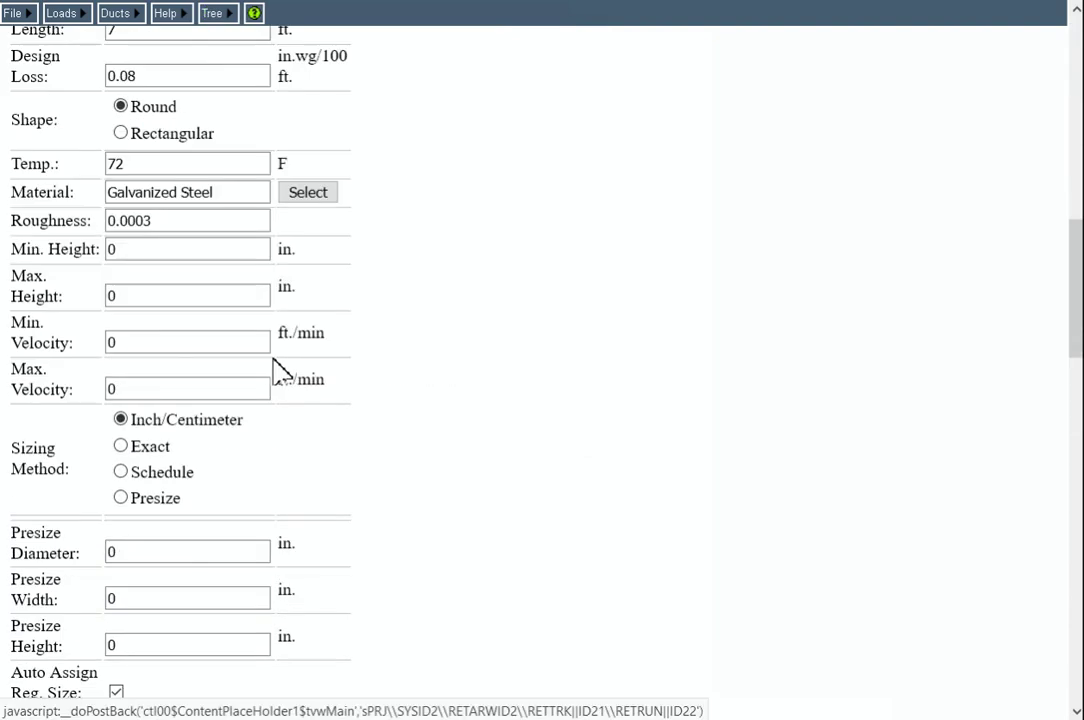
{"action": "scroll", "coordinate": [275, 390], "scroll_direction": "down", "scroll_amount": 5}
{"action": "scroll", "coordinate": [232, 387], "scroll_direction": "up", "scroll_amount": 3}
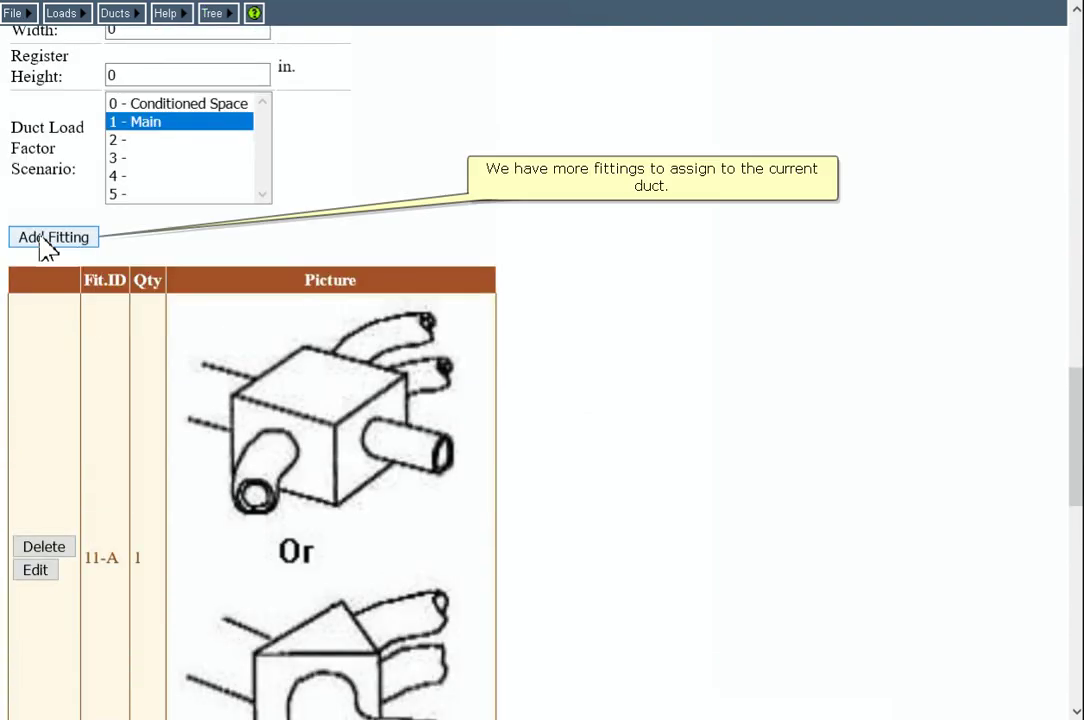
{"action": "left_click", "coordinate": [38, 242]}
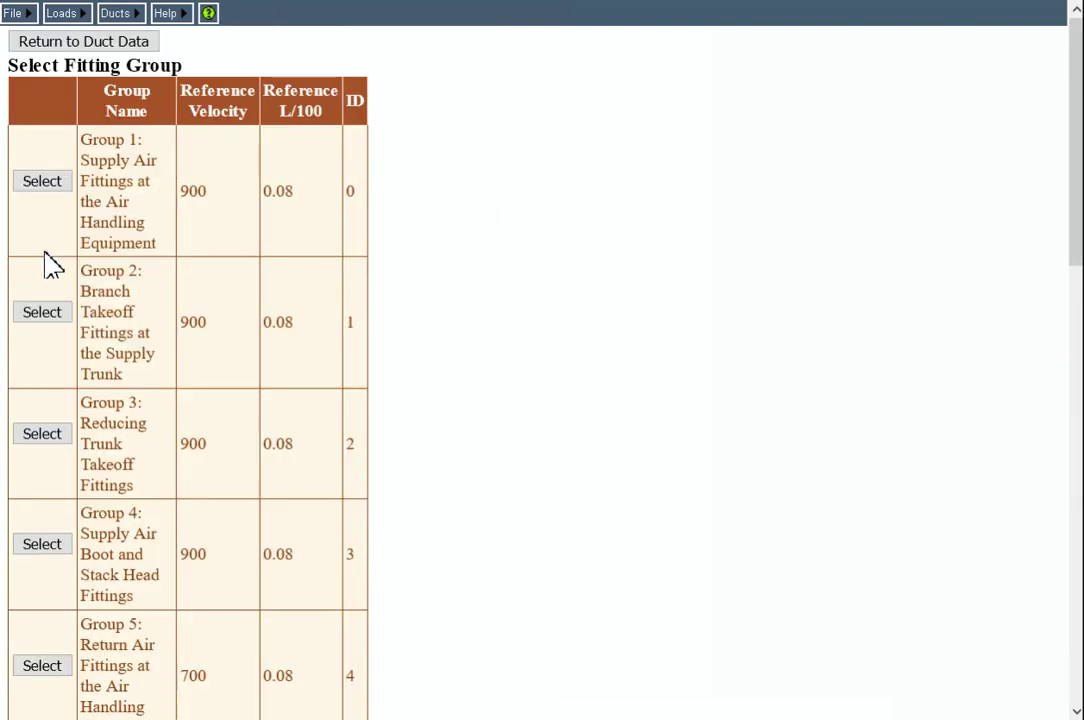
{"action": "scroll", "coordinate": [53, 271], "scroll_direction": "down", "scroll_amount": 10}
{"action": "left_click", "coordinate": [42, 360]}
{"action": "scroll", "coordinate": [50, 340], "scroll_direction": "down", "scroll_amount": 2}
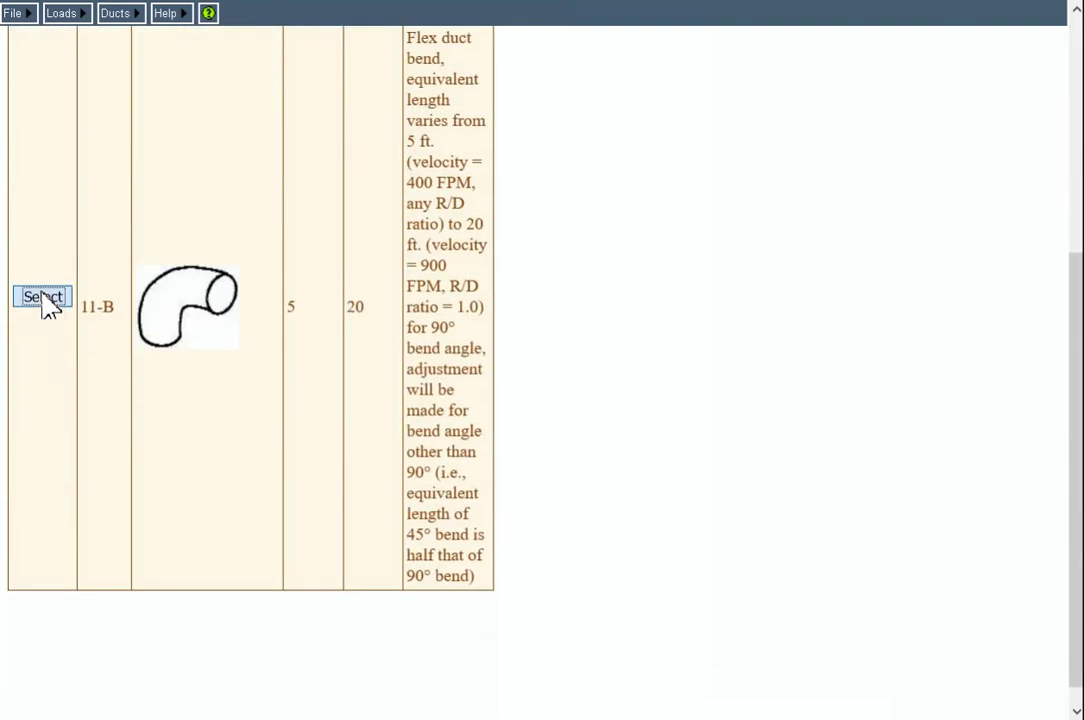
{"action": "left_click", "coordinate": [44, 298]}
Step: Set the quantity of SR-110's flex duct bend fitting 11-B to 2 and return to the duct data
{"action": "scroll", "coordinate": [53, 290], "scroll_direction": "down", "scroll_amount": 10}
{"action": "scroll", "coordinate": [57, 323], "scroll_direction": "down", "scroll_amount": 1}
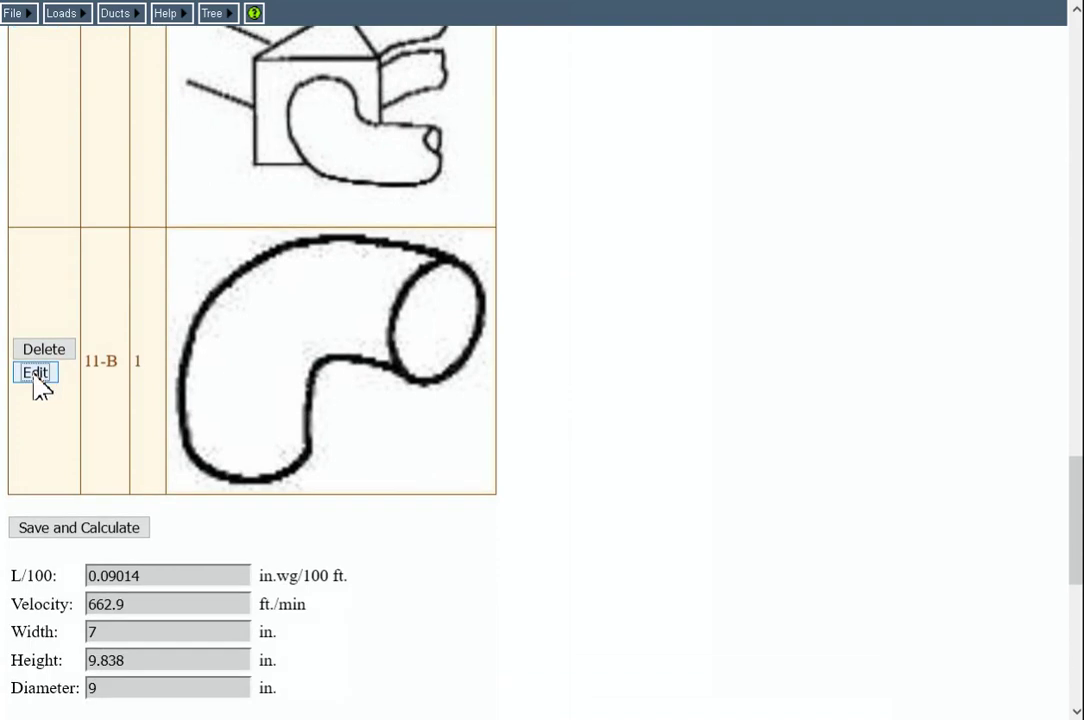
{"action": "left_click", "coordinate": [36, 376]}
{"action": "type", "text": "2"}
{"action": "left_click", "coordinate": [30, 45]}
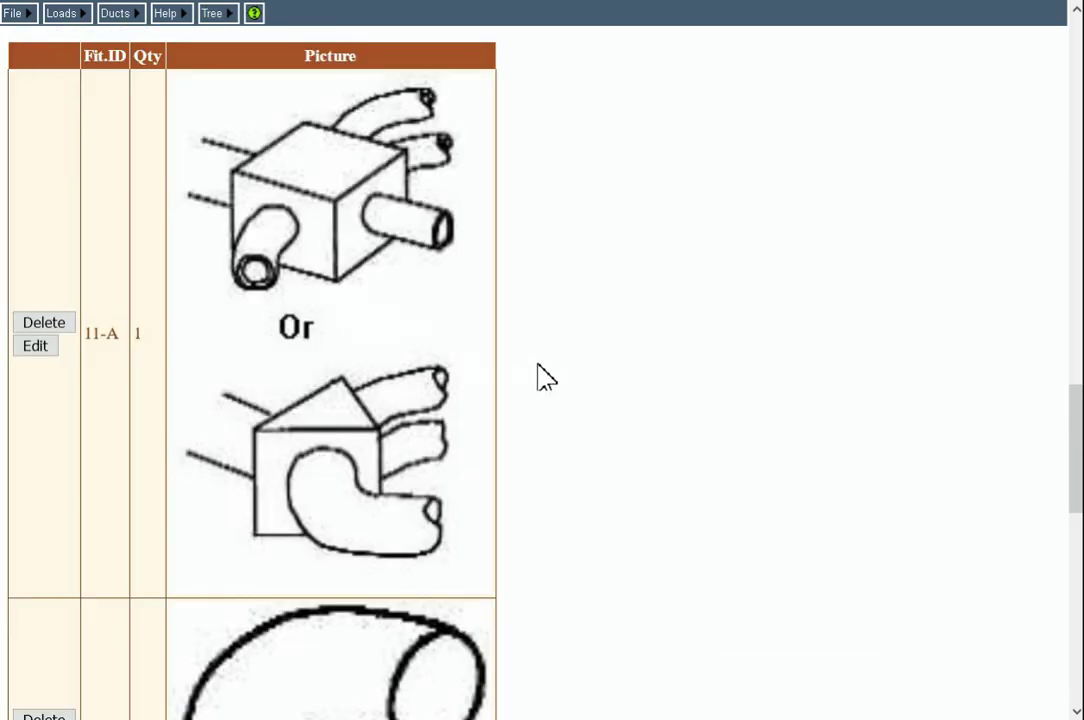
Step: Add fitting 4-H, the round floor boot with hard bend from Group 4, to supply runout SR-110
{"action": "scroll", "coordinate": [607, 373], "scroll_direction": "down", "scroll_amount": 4}
{"action": "scroll", "coordinate": [341, 331], "scroll_direction": "up", "scroll_amount": 6}
{"action": "left_click", "coordinate": [77, 252]}
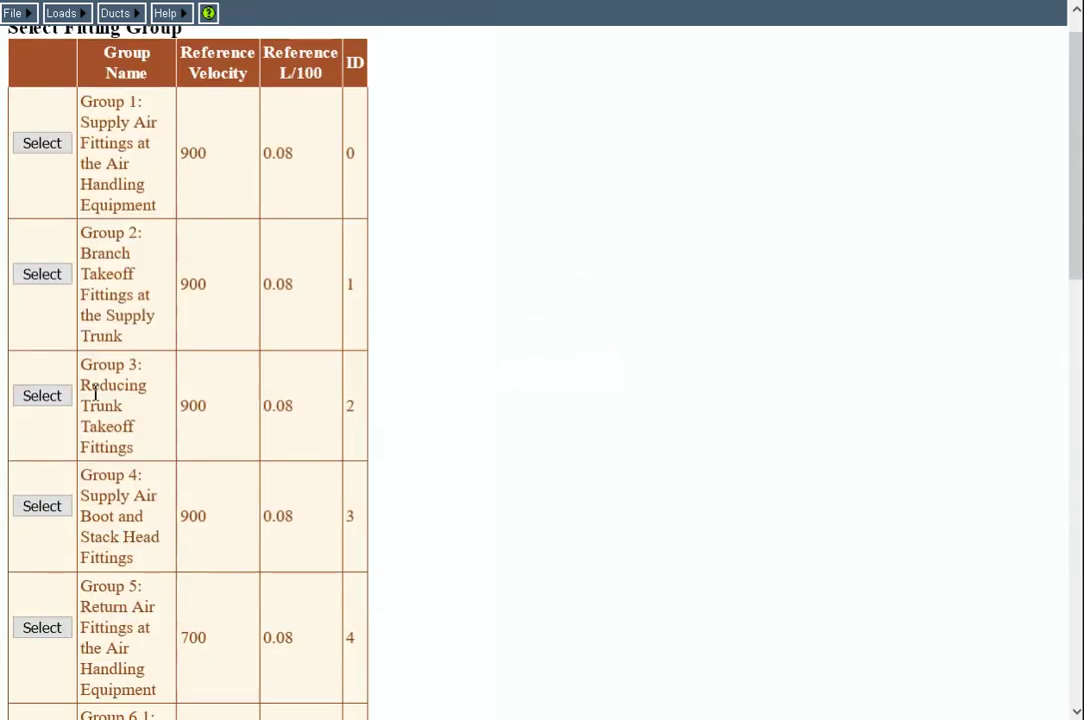
{"action": "scroll", "coordinate": [60, 410], "scroll_direction": "down", "scroll_amount": 2}
{"action": "left_click", "coordinate": [46, 425]}
{"action": "scroll", "coordinate": [800, 333], "scroll_direction": "down", "scroll_amount": 1}
{"action": "scroll", "coordinate": [595, 431], "scroll_direction": "down", "scroll_amount": 20}
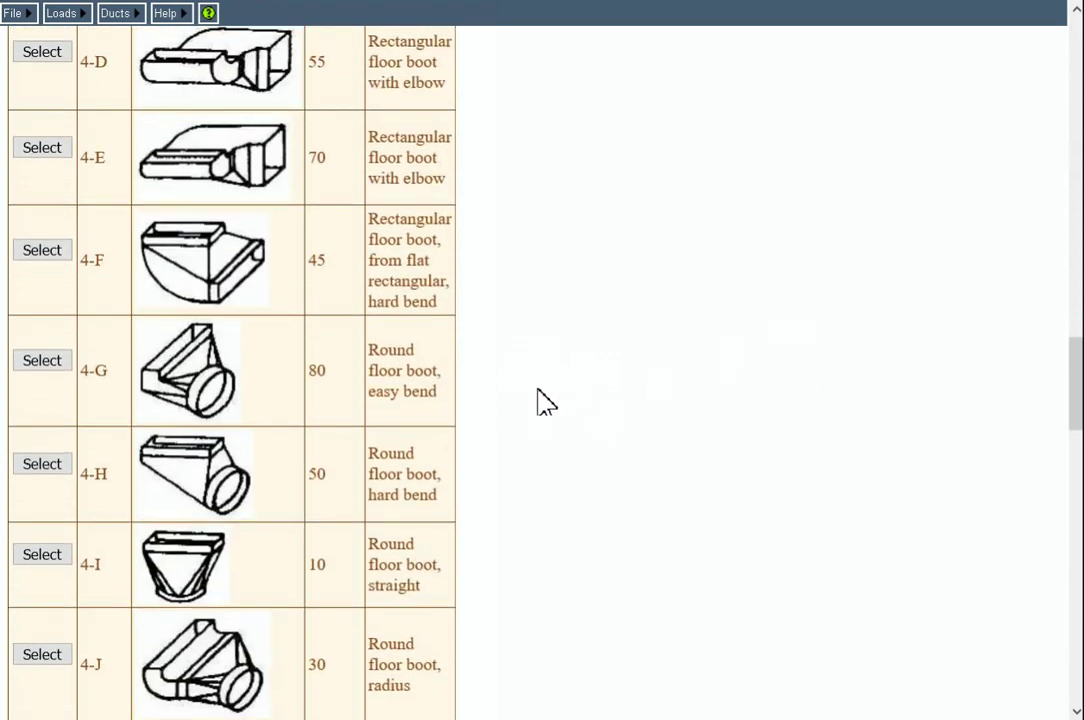
{"action": "left_click", "coordinate": [43, 465]}
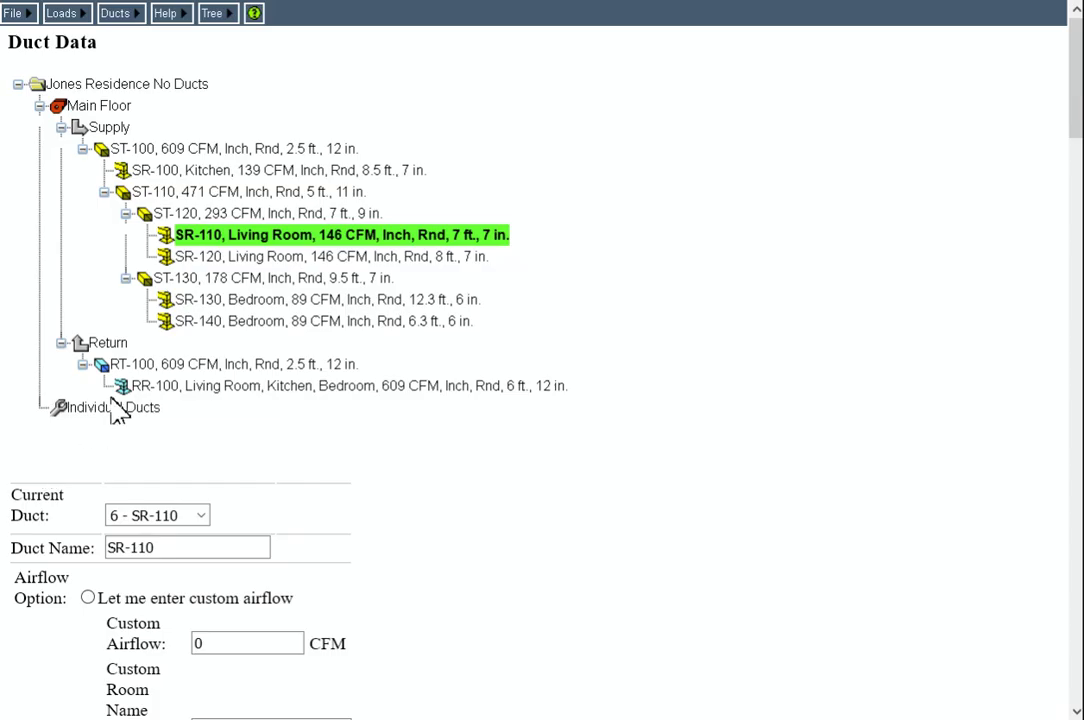
Step: Add fitting 11-A, the flex duct junction box from Group 11, to supply runout SR-120
{"action": "left_click", "coordinate": [224, 258]}
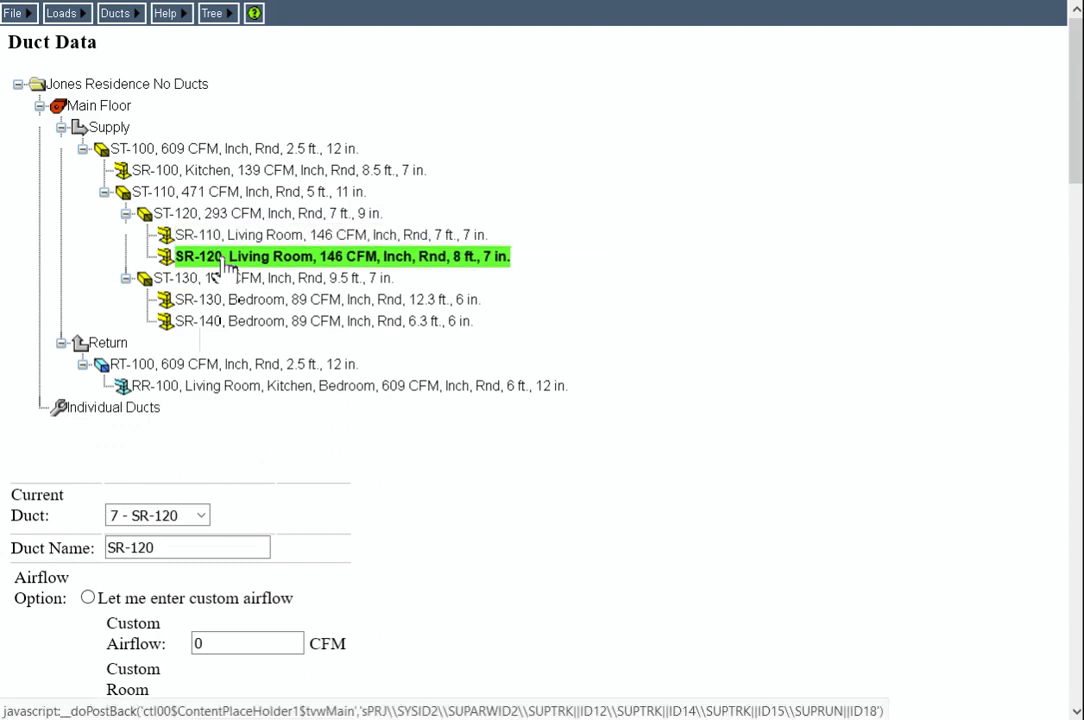
{"action": "scroll", "coordinate": [331, 368], "scroll_direction": "down", "scroll_amount": 15}
{"action": "left_click", "coordinate": [53, 356]}
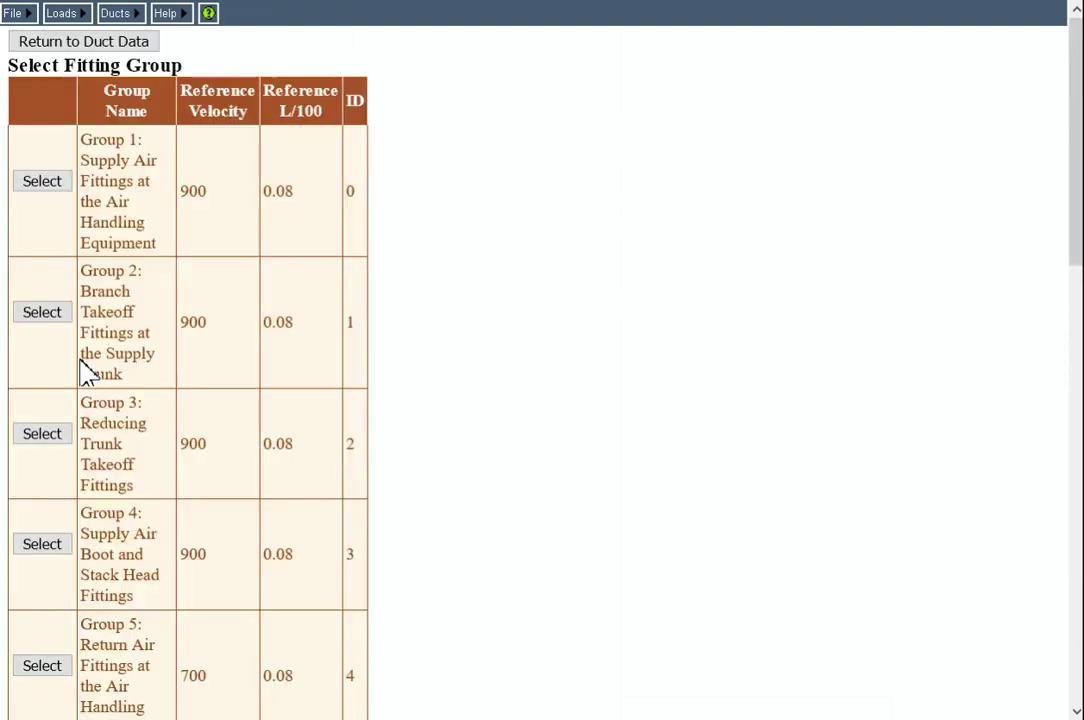
{"action": "scroll", "coordinate": [85, 370], "scroll_direction": "down", "scroll_amount": 10}
{"action": "left_click", "coordinate": [43, 384]}
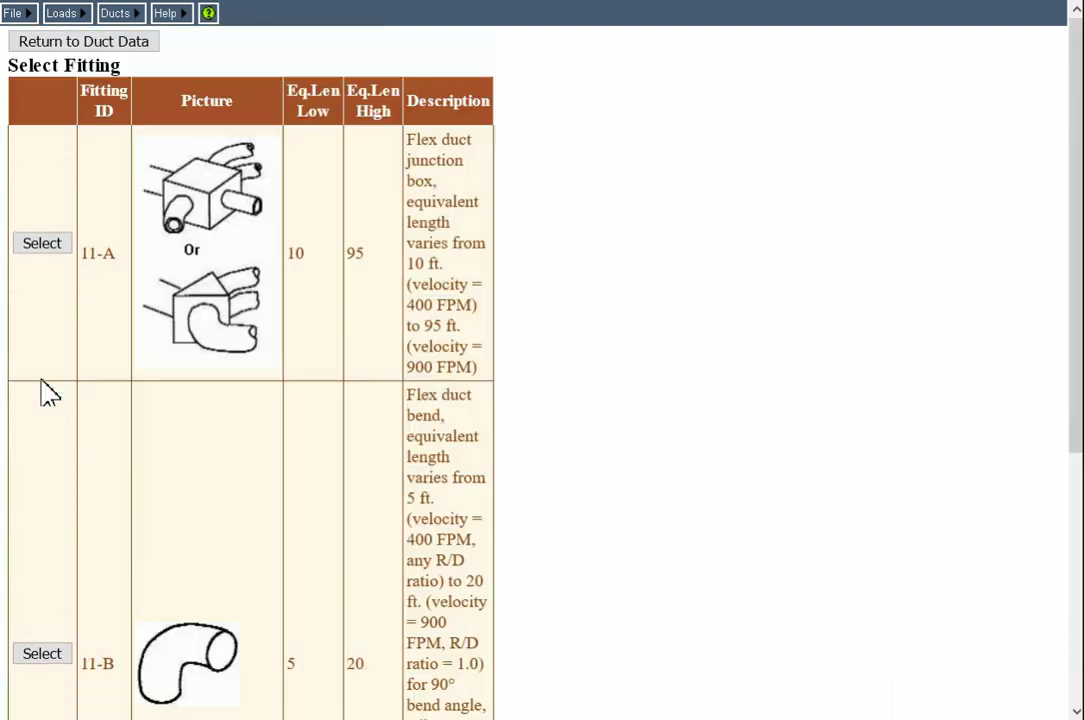
{"action": "left_click", "coordinate": [40, 245]}
Step: Add fitting 11-B, the flex duct bend from Group 11, to supply runout SR-120
{"action": "scroll", "coordinate": [365, 383], "scroll_direction": "down", "scroll_amount": 15}
{"action": "left_click", "coordinate": [53, 237]}
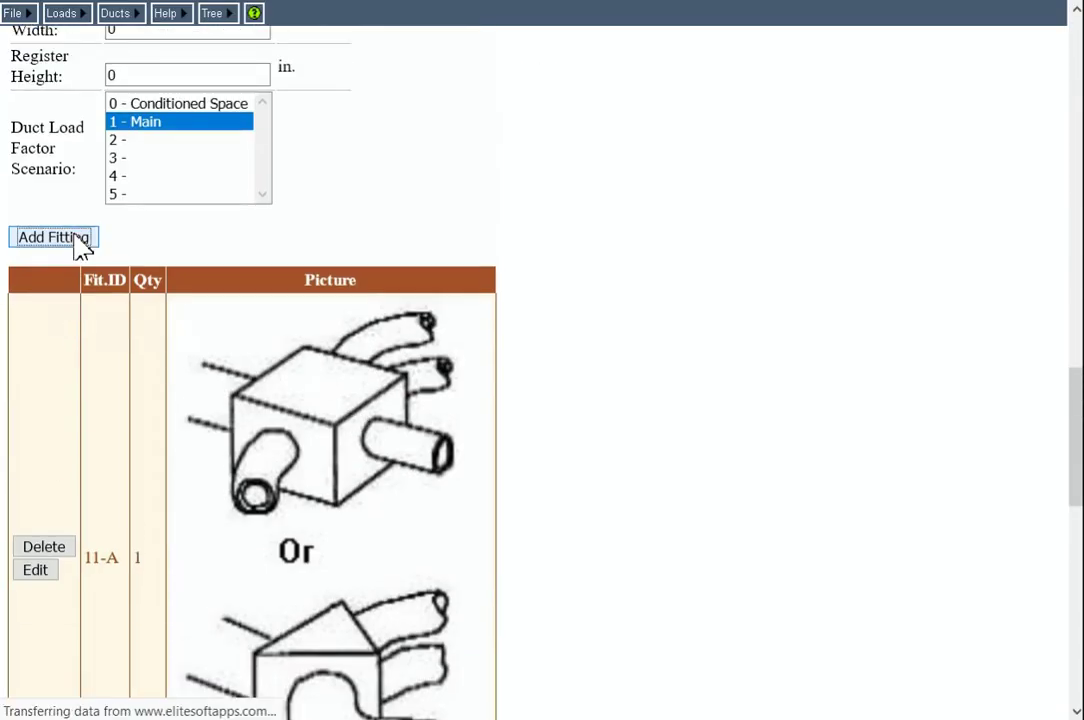
{"action": "scroll", "coordinate": [73, 295], "scroll_direction": "down", "scroll_amount": 10}
{"action": "left_click", "coordinate": [43, 265]}
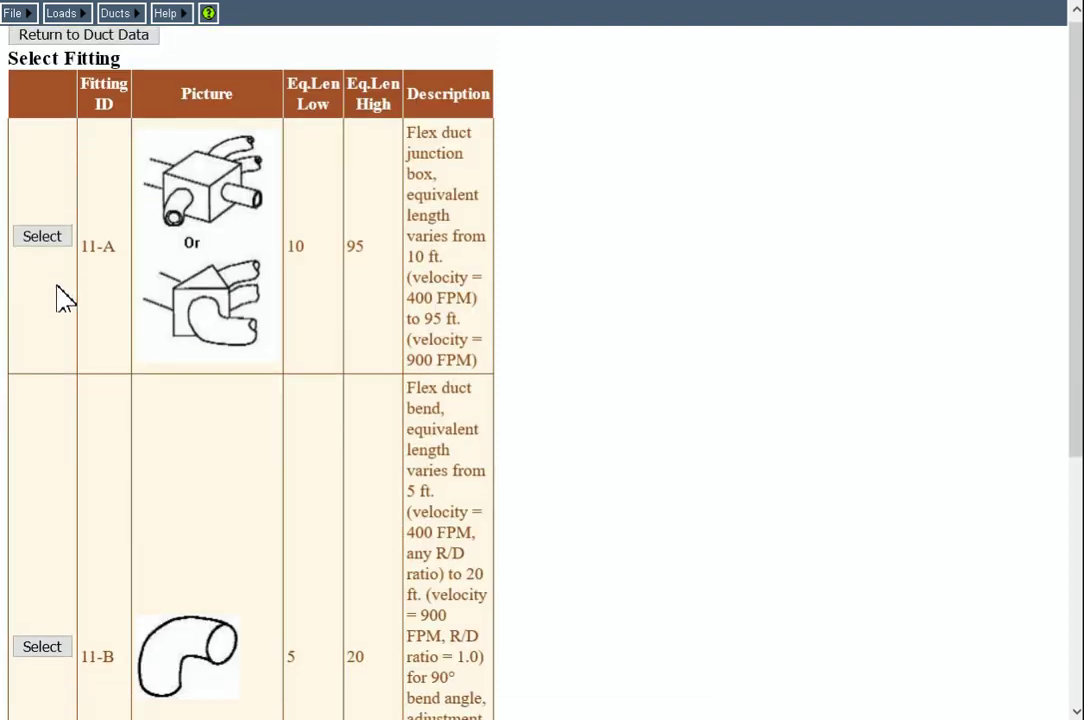
{"action": "scroll", "coordinate": [55, 285], "scroll_direction": "down", "scroll_amount": 5}
{"action": "left_click", "coordinate": [48, 275]}
Step: Set the quantity of SR-120's flex duct bend fitting 11-B to 2 and return to the duct data
{"action": "scroll", "coordinate": [144, 343], "scroll_direction": "down", "scroll_amount": 10}
{"action": "scroll", "coordinate": [140, 350], "scroll_direction": "down", "scroll_amount": 15}
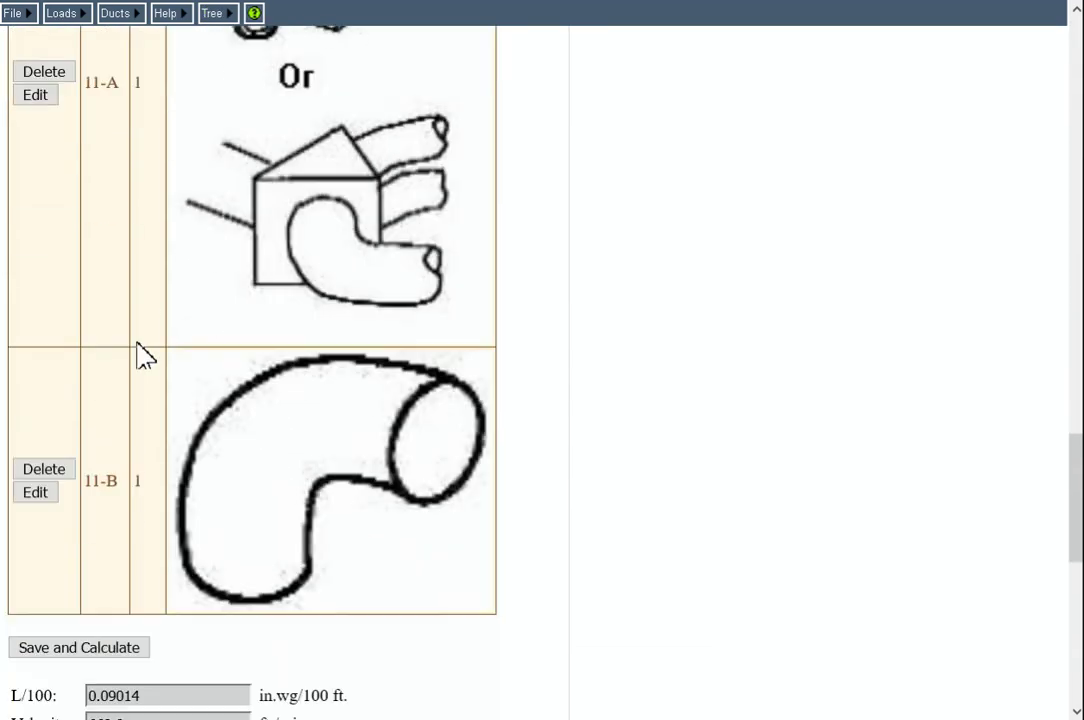
{"action": "left_click", "coordinate": [36, 373]}
{"action": "left_click", "coordinate": [207, 406]}
{"action": "key", "text": "BackSpace"}
{"action": "type", "text": "2"}
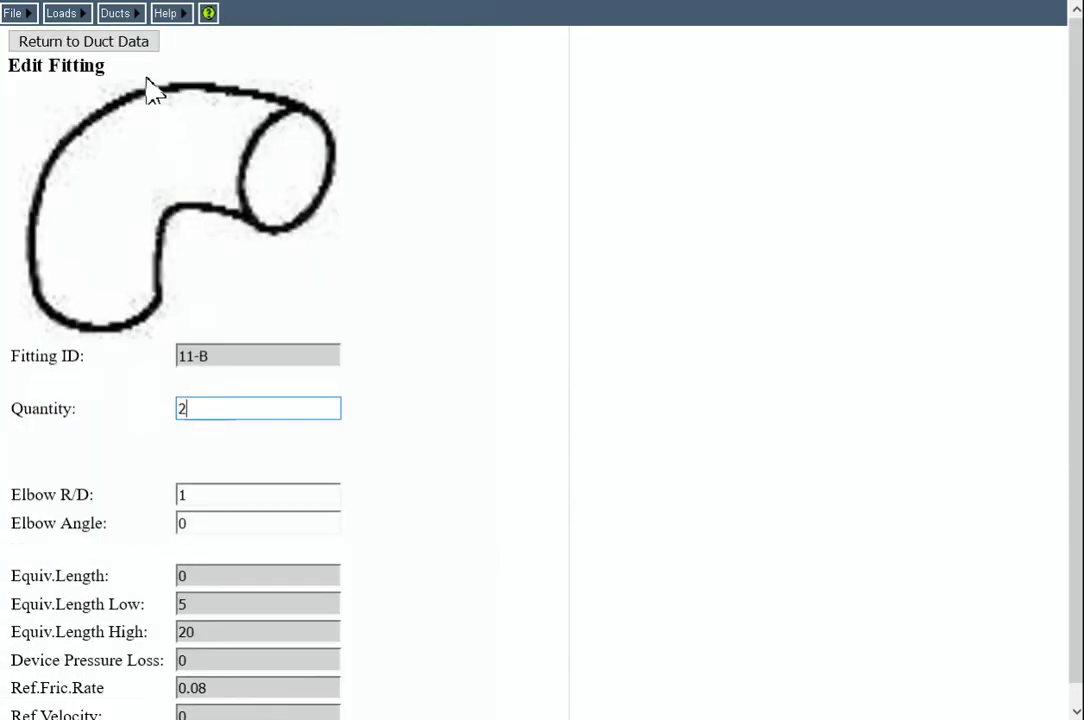
{"action": "left_click", "coordinate": [110, 42]}
Step: Add a supply air boot fitting from Group 4 to supply runout SR-120
{"action": "scroll", "coordinate": [340, 262], "scroll_direction": "up", "scroll_amount": 3}
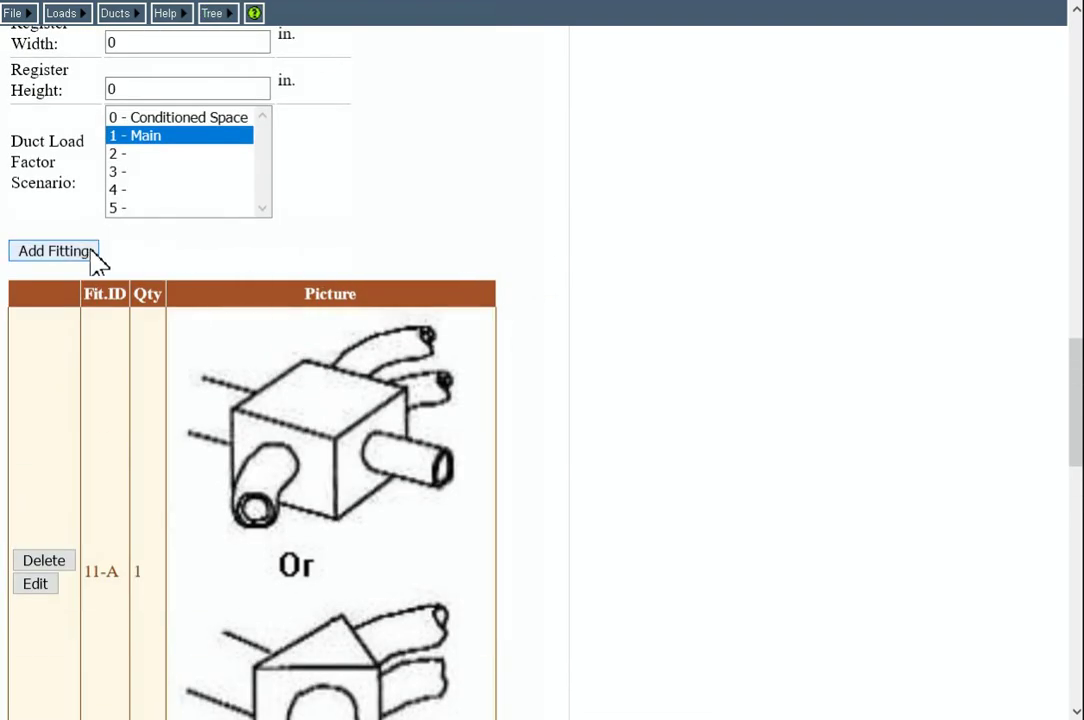
{"action": "left_click", "coordinate": [60, 251]}
{"action": "scroll", "coordinate": [50, 280], "scroll_direction": "down", "scroll_amount": 3}
{"action": "left_click", "coordinate": [40, 307]}
{"action": "scroll", "coordinate": [75, 300], "scroll_direction": "down", "scroll_amount": 15}
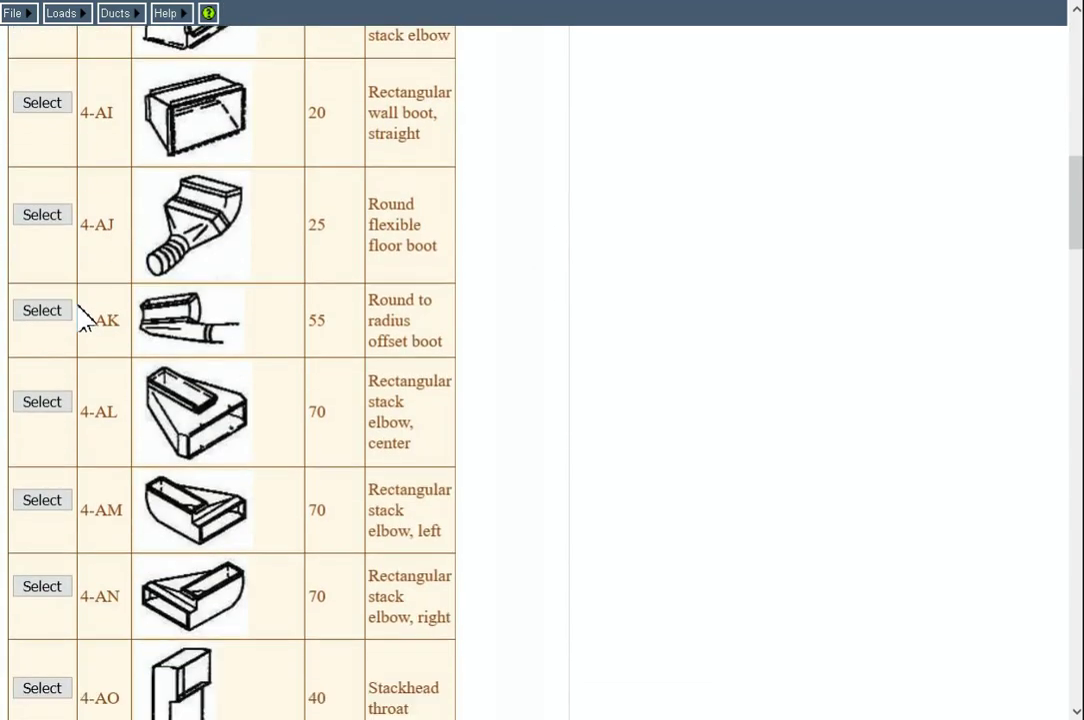
{"action": "left_click", "coordinate": [44, 228]}
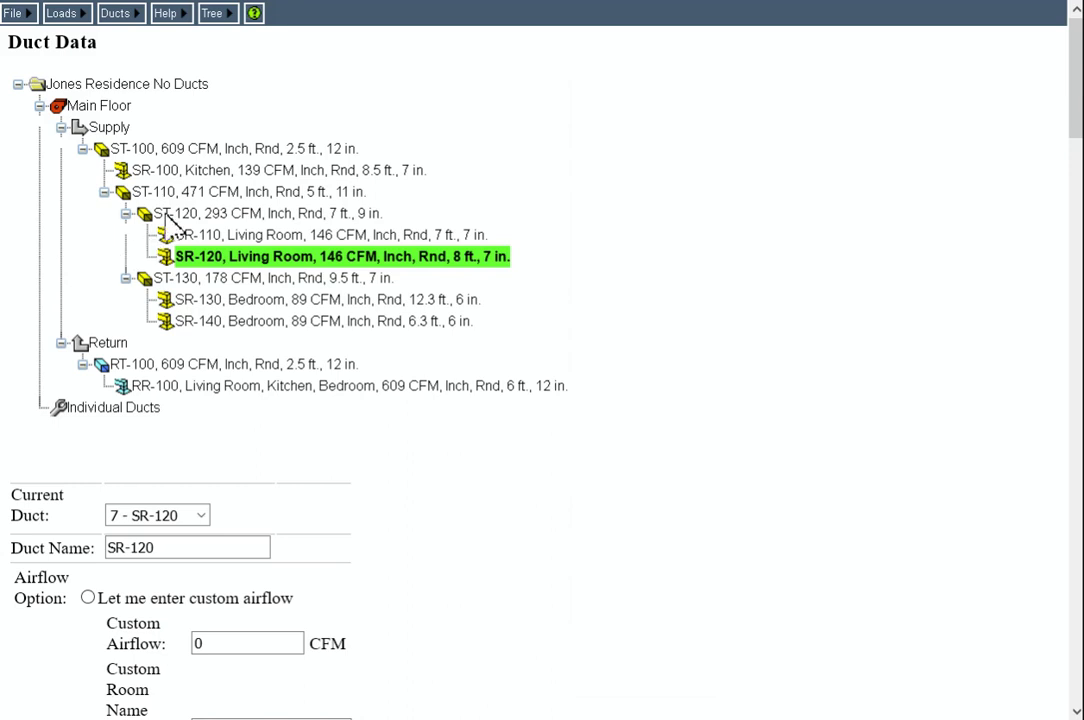
Step: Add fitting 9-E2, the main side of the tapered rectangular takeoff from rectangular main in Group 9, to supply trunk ST-130
{"action": "left_click", "coordinate": [222, 280]}
{"action": "scroll", "coordinate": [407, 307], "scroll_direction": "down", "scroll_amount": 10}
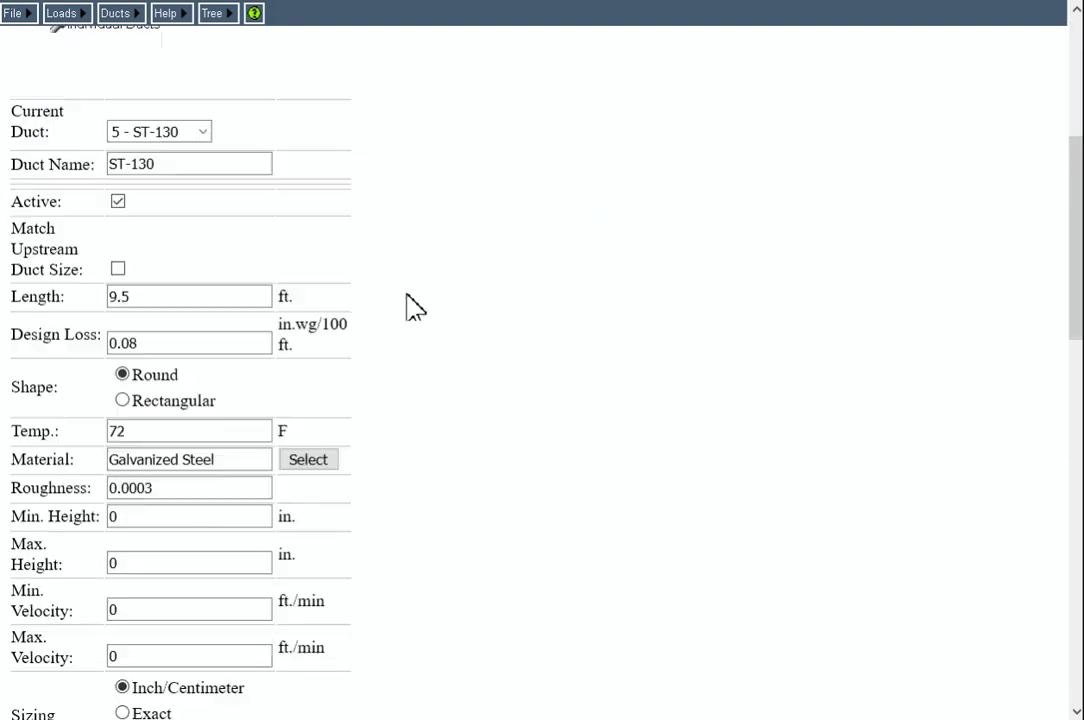
{"action": "left_click", "coordinate": [62, 428]}
{"action": "scroll", "coordinate": [317, 363], "scroll_direction": "down", "scroll_amount": 10}
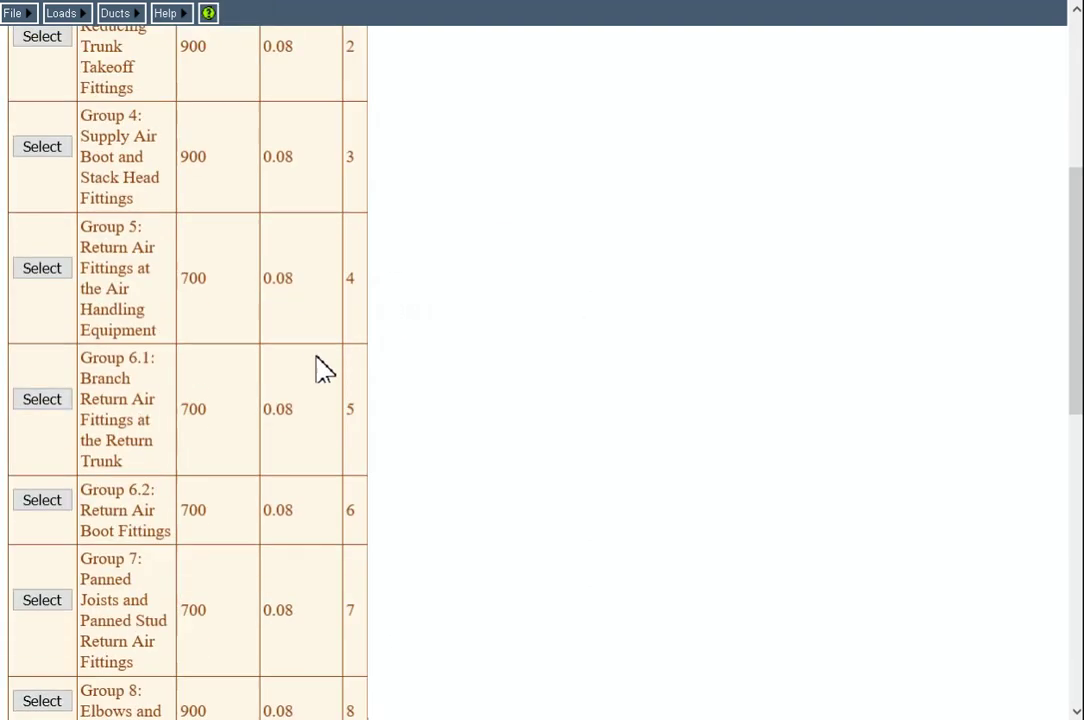
{"action": "left_click", "coordinate": [41, 240]}
{"action": "scroll", "coordinate": [254, 310], "scroll_direction": "down", "scroll_amount": 10}
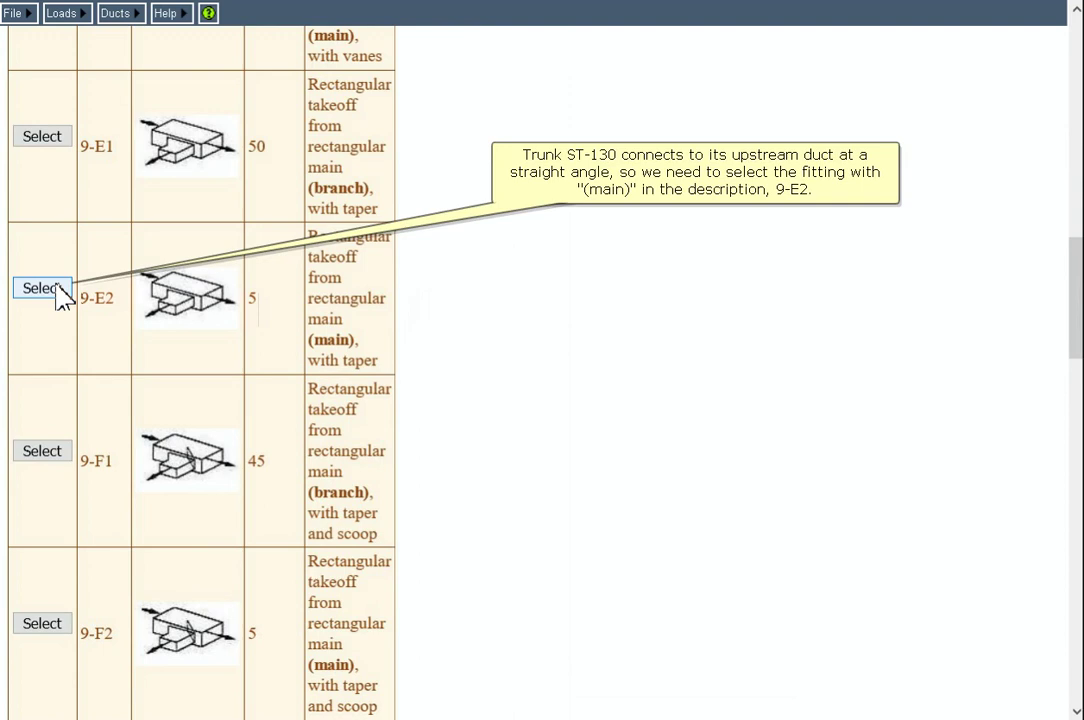
{"action": "left_click", "coordinate": [60, 290]}
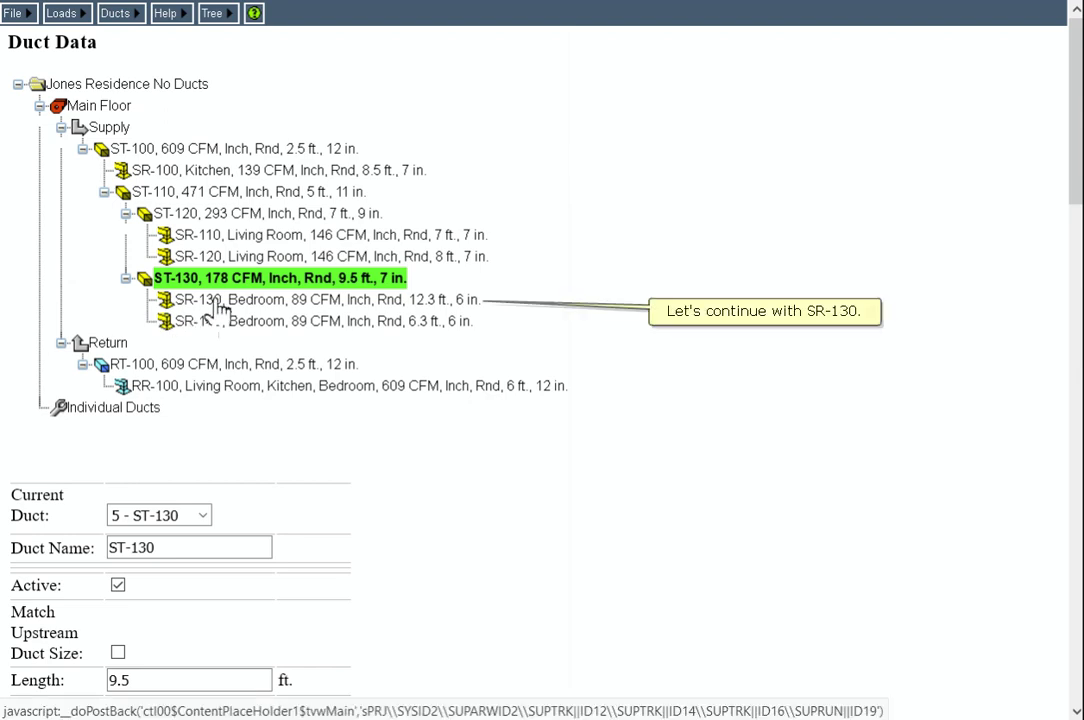
Step: Add fitting 11-A, the flex duct junction box from Group 11, to supply runout SR-130
{"action": "left_click", "coordinate": [218, 300]}
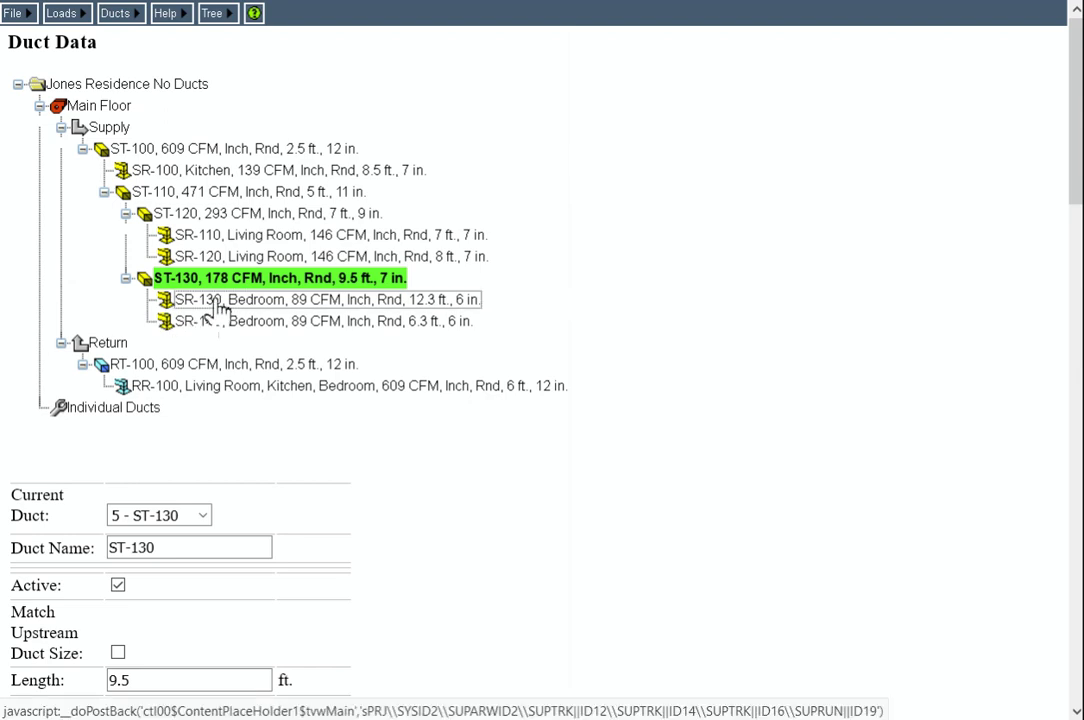
{"action": "scroll", "coordinate": [399, 334], "scroll_direction": "down", "scroll_amount": 8}
{"action": "scroll", "coordinate": [357, 377], "scroll_direction": "down", "scroll_amount": 10}
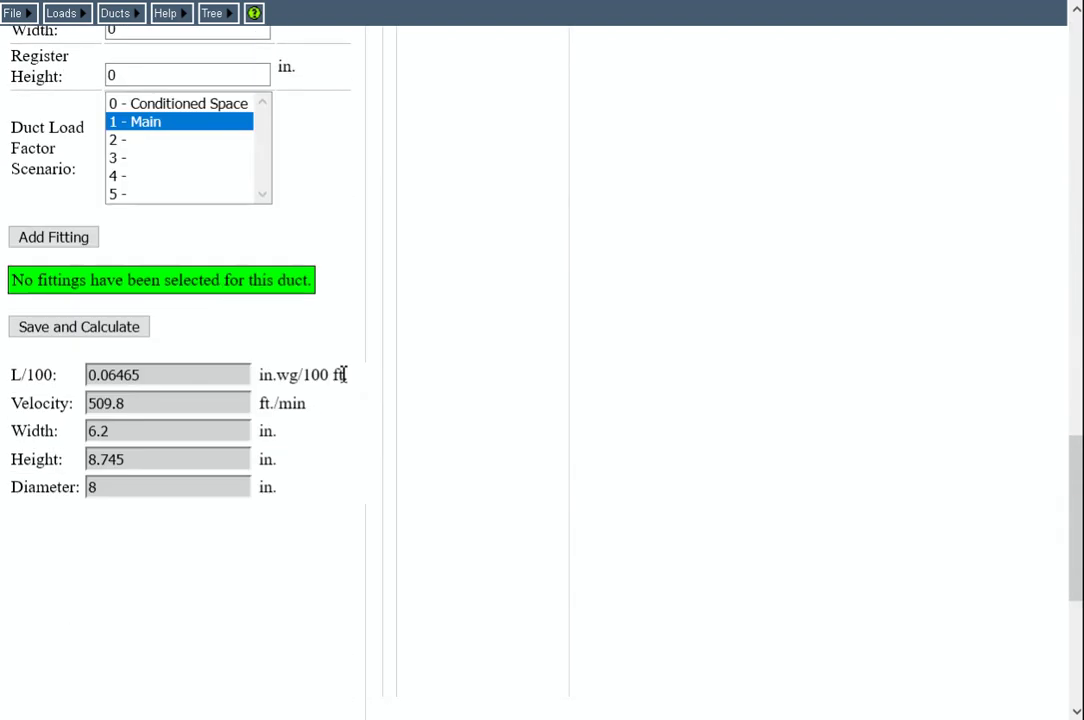
{"action": "left_click", "coordinate": [57, 240]}
{"action": "scroll", "coordinate": [148, 405], "scroll_direction": "down", "scroll_amount": 8}
{"action": "left_click", "coordinate": [45, 478]}
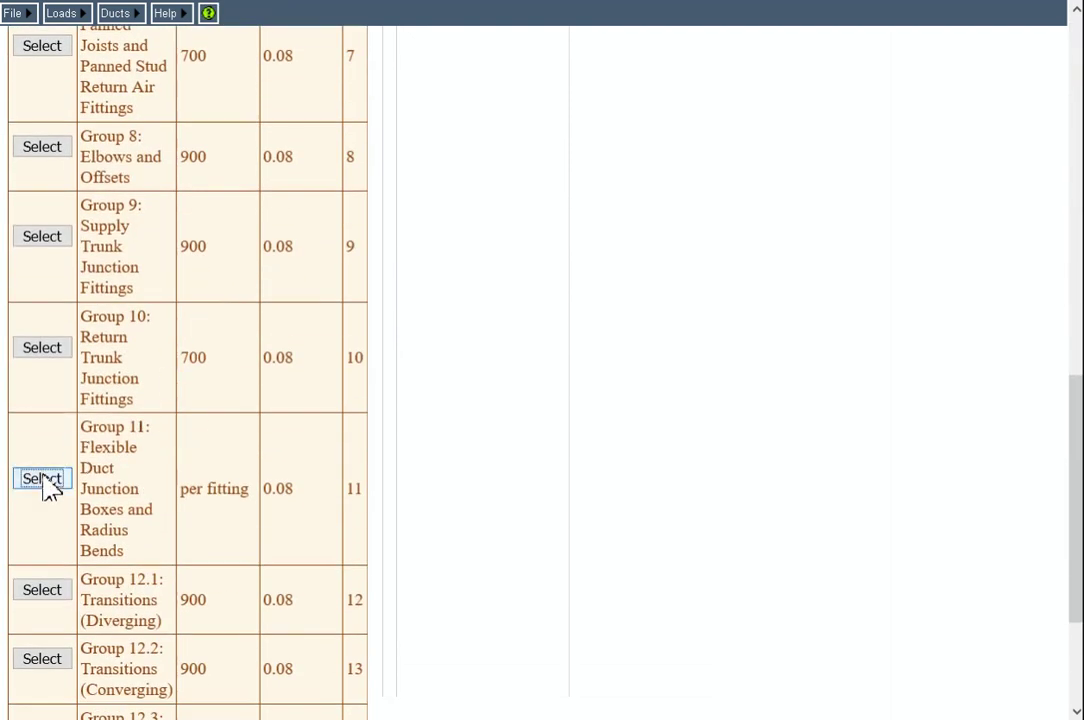
{"action": "left_click", "coordinate": [46, 245]}
Step: Add fitting 11-B, the flex duct bend from Group 11, to supply runout SR-130
{"action": "scroll", "coordinate": [70, 280], "scroll_direction": "down", "scroll_amount": 8}
{"action": "scroll", "coordinate": [75, 283], "scroll_direction": "down", "scroll_amount": 10}
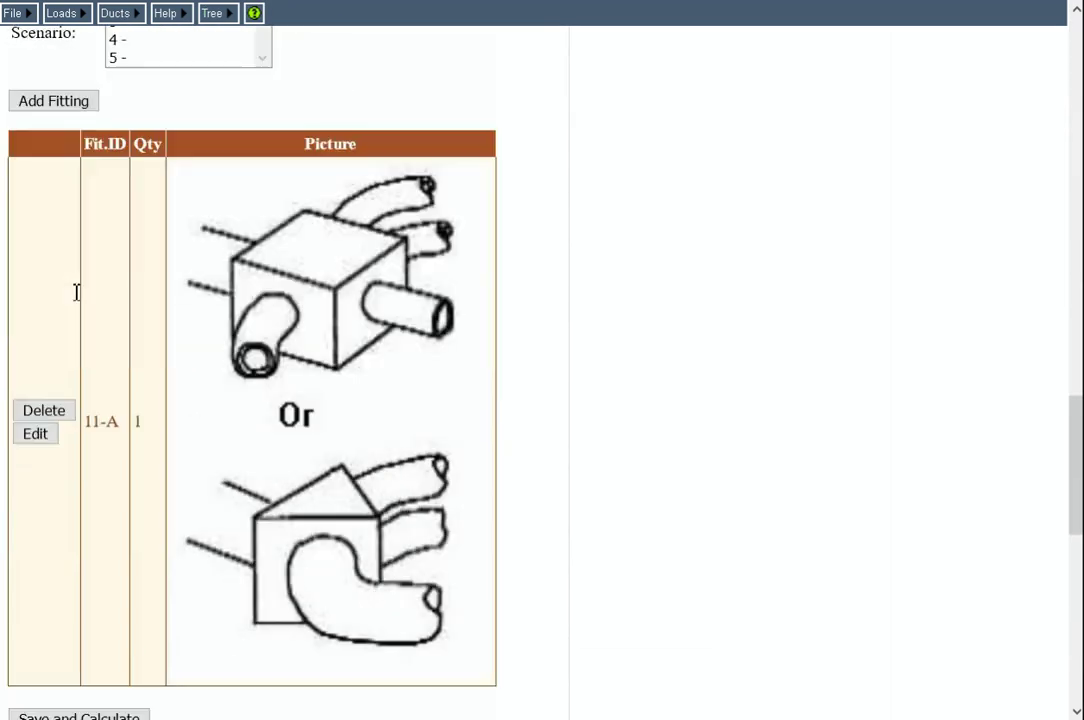
{"action": "left_click", "coordinate": [60, 112]}
{"action": "scroll", "coordinate": [55, 270], "scroll_direction": "down", "scroll_amount": 8}
{"action": "scroll", "coordinate": [55, 270], "scroll_direction": "down", "scroll_amount": 5}
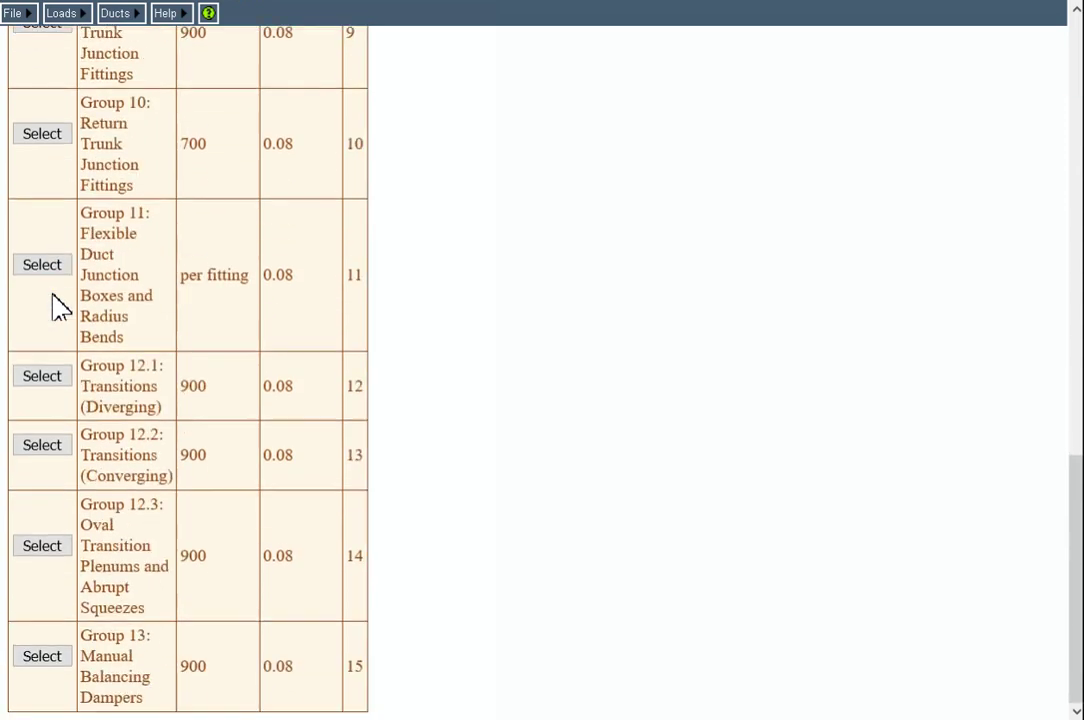
{"action": "left_click", "coordinate": [44, 266]}
{"action": "scroll", "coordinate": [41, 300], "scroll_direction": "down", "scroll_amount": 3}
{"action": "left_click", "coordinate": [42, 275]}
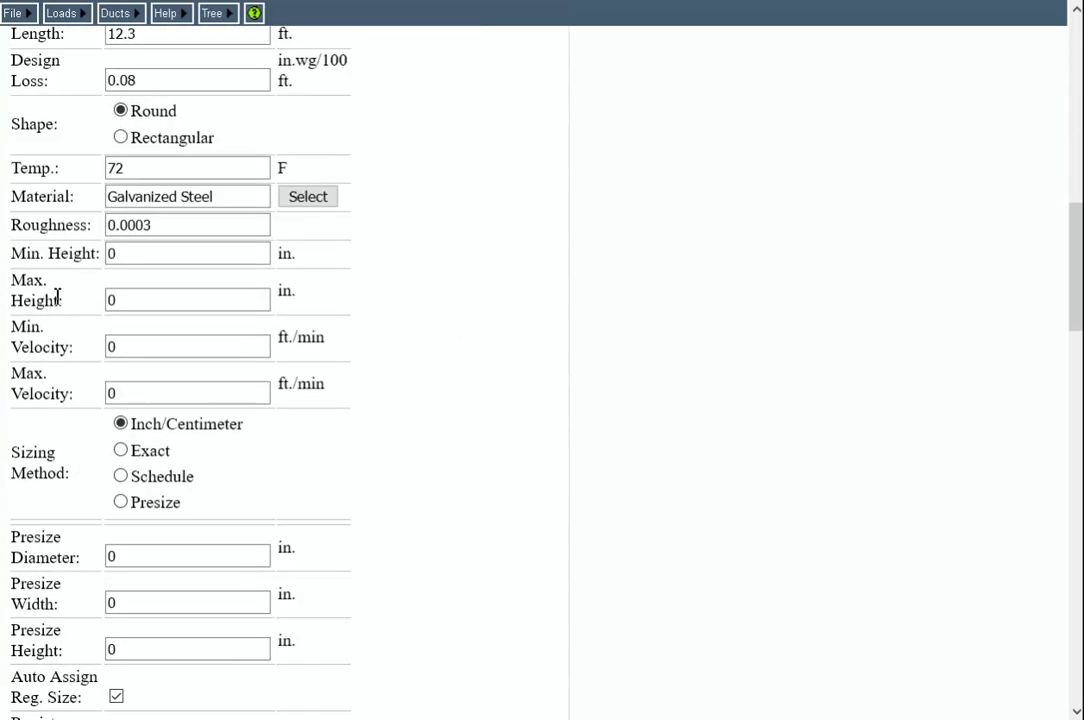
Step: Set the quantity of SR-130's flex duct bend fitting 11-B to 2 and return to the duct data
{"action": "scroll", "coordinate": [58, 300], "scroll_direction": "down", "scroll_amount": 18}
{"action": "scroll", "coordinate": [97, 261], "scroll_direction": "up", "scroll_amount": 3}
{"action": "left_click", "coordinate": [42, 254]}
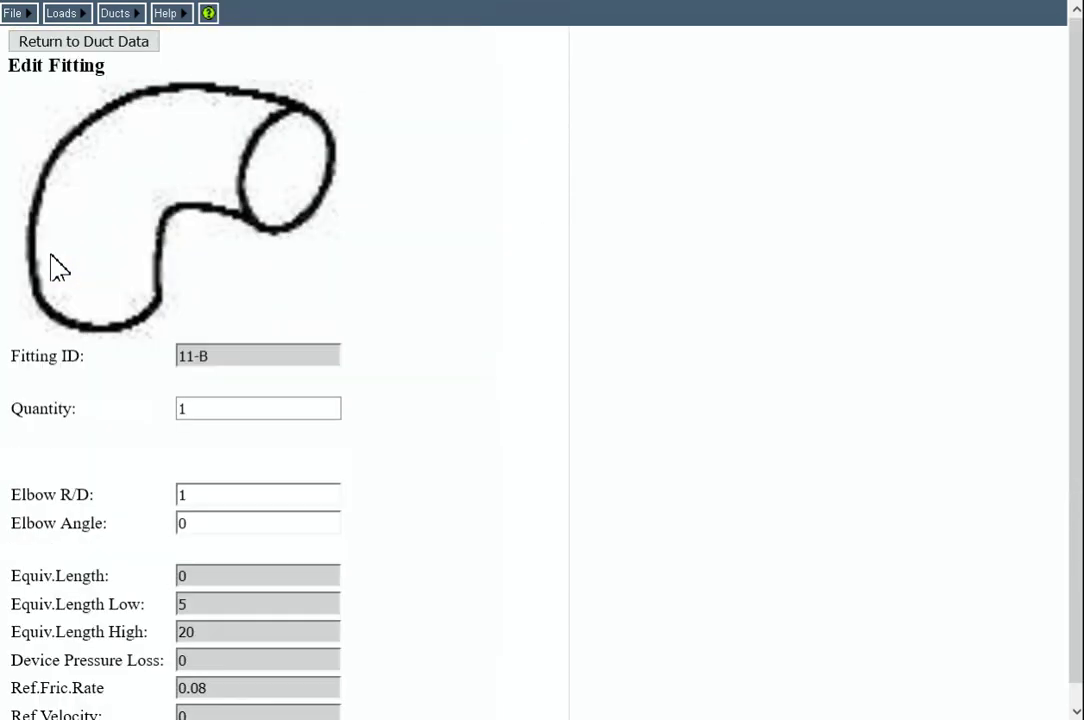
{"action": "double_click", "coordinate": [259, 410]}
{"action": "type", "text": "2"}
{"action": "left_click", "coordinate": [62, 45]}
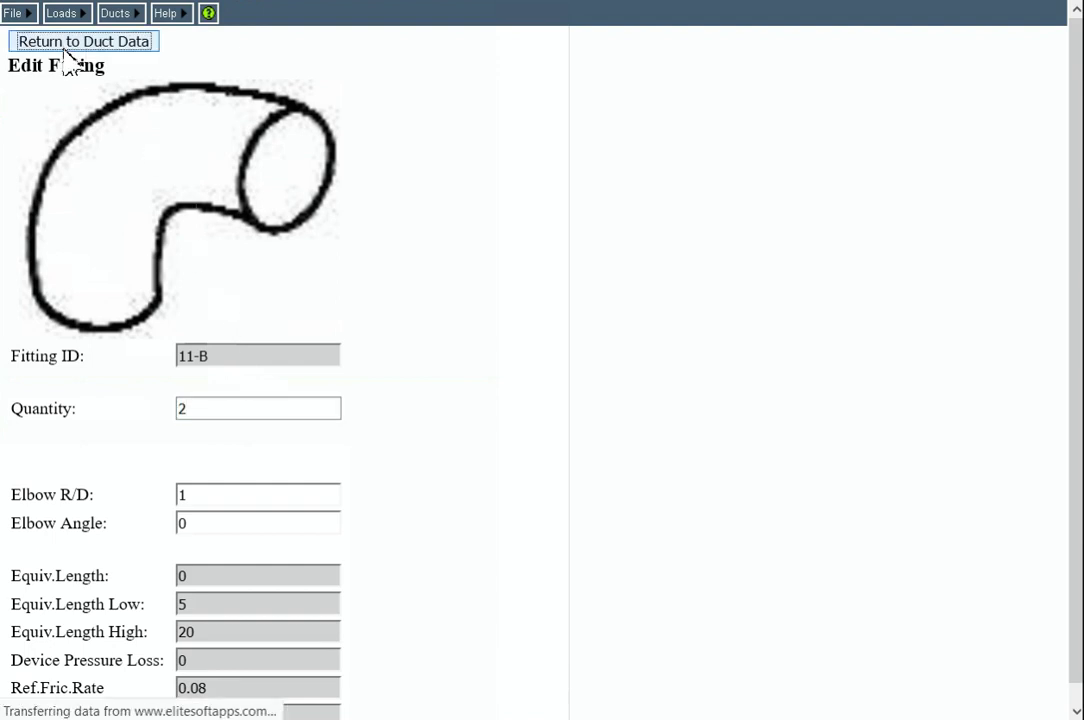
Step: Add a supply air boot fitting from Group 4 to supply runout SR-130
{"action": "scroll", "coordinate": [270, 265], "scroll_direction": "up", "scroll_amount": 2}
{"action": "left_click", "coordinate": [68, 256]}
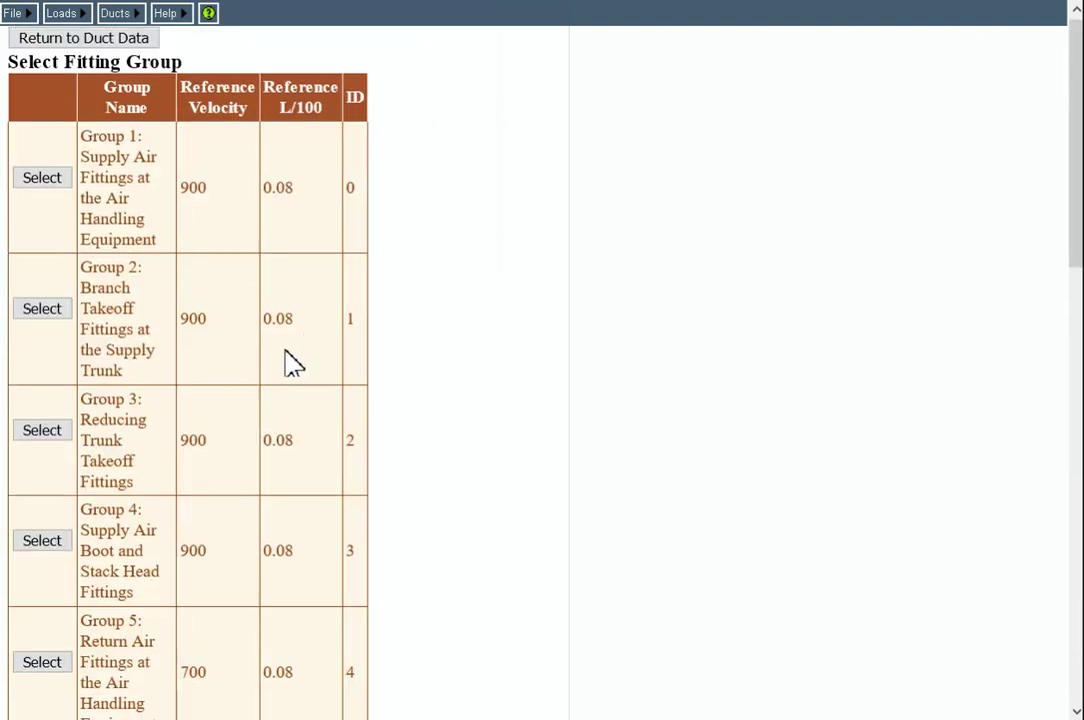
{"action": "scroll", "coordinate": [194, 326], "scroll_direction": "down", "scroll_amount": 5}
{"action": "left_click", "coordinate": [42, 68]}
{"action": "scroll", "coordinate": [120, 410], "scroll_direction": "down", "scroll_amount": 15}
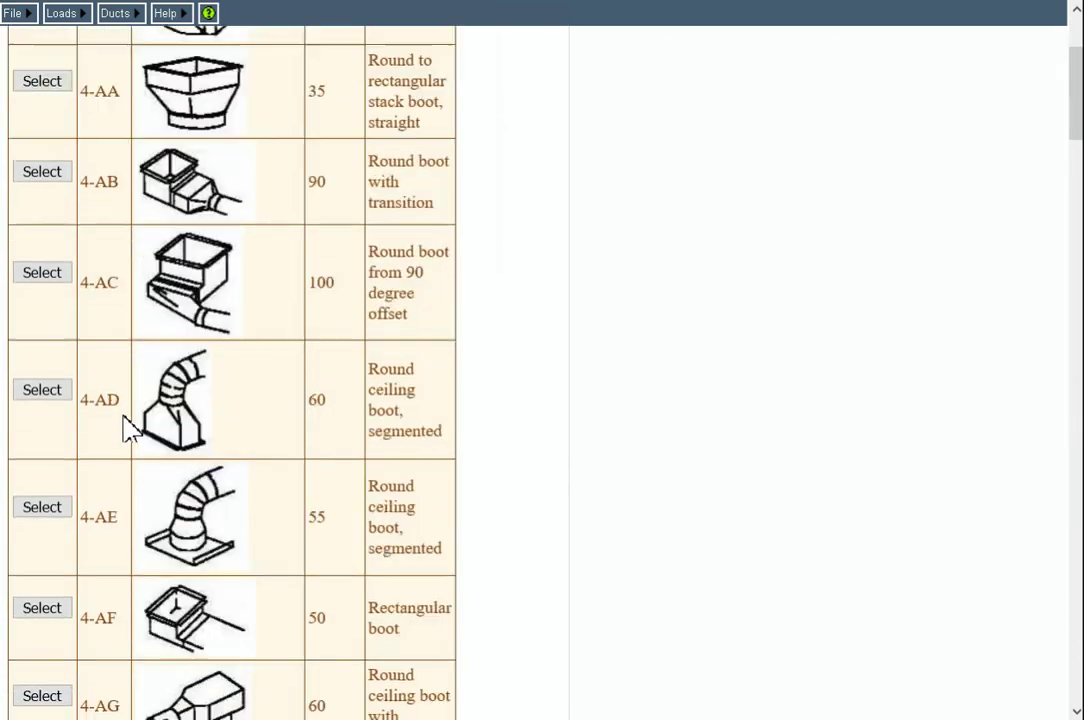
{"action": "left_click", "coordinate": [42, 107]}
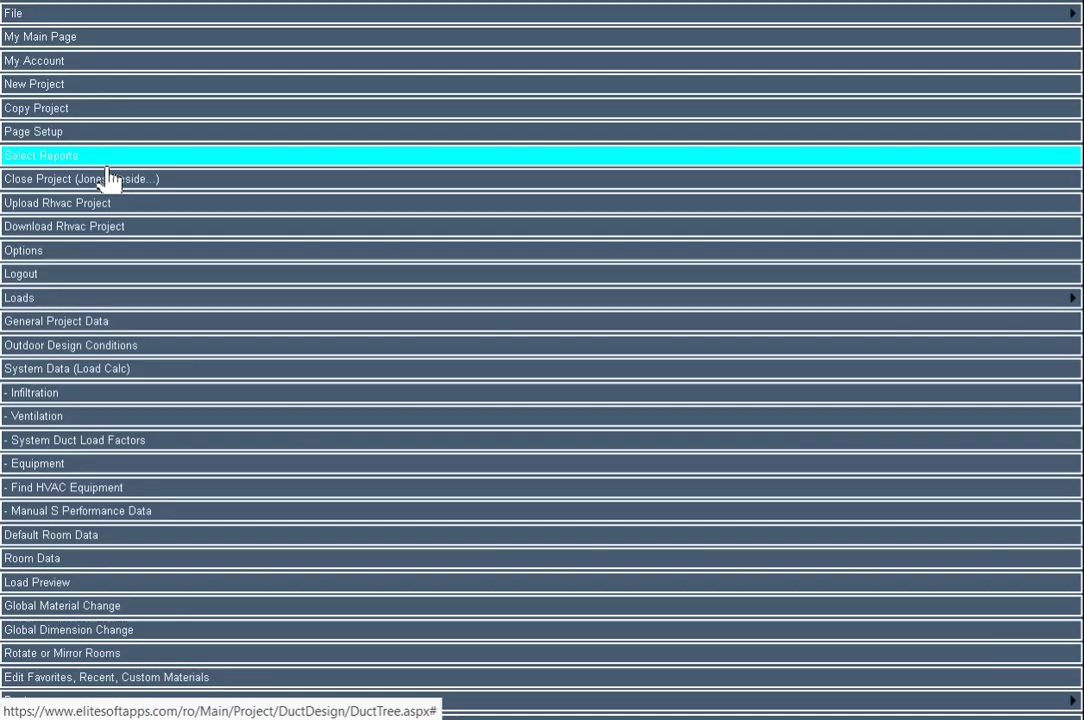
{"action": "scroll", "coordinate": [368, 318], "scroll_direction": "up", "scroll_amount": 5}
{"action": "scroll", "coordinate": [372, 325], "scroll_direction": "up", "scroll_amount": 6}
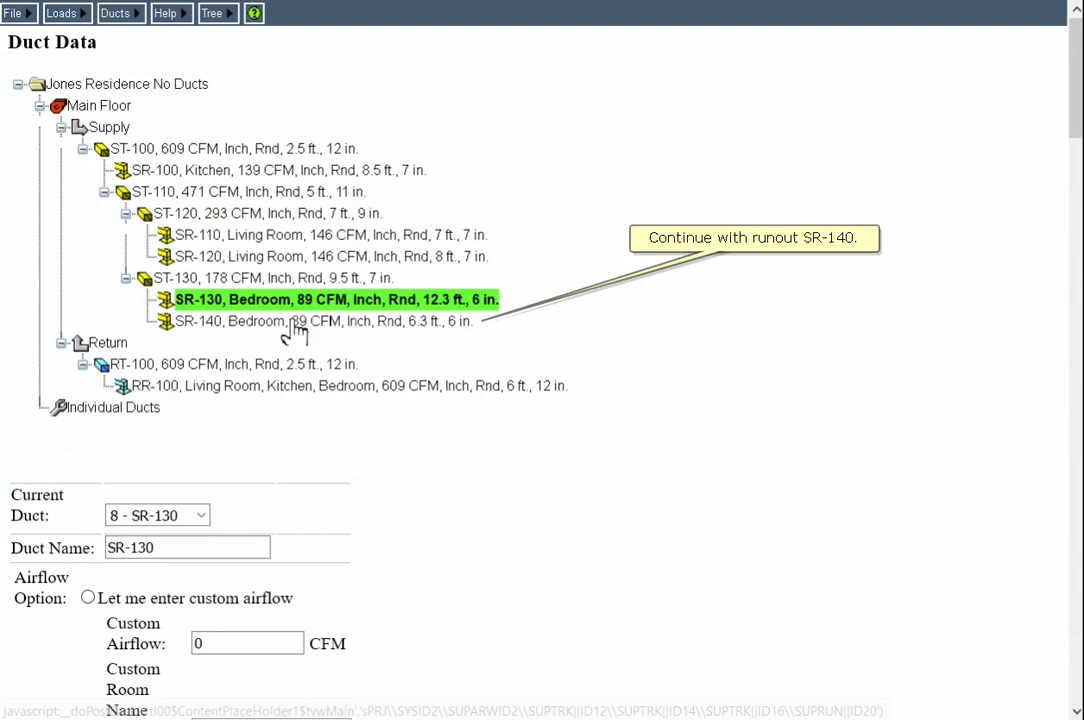
Step: Add fitting 11-A, the flex duct junction box from Group 11, to supply runout SR-140
{"action": "left_click", "coordinate": [295, 322]}
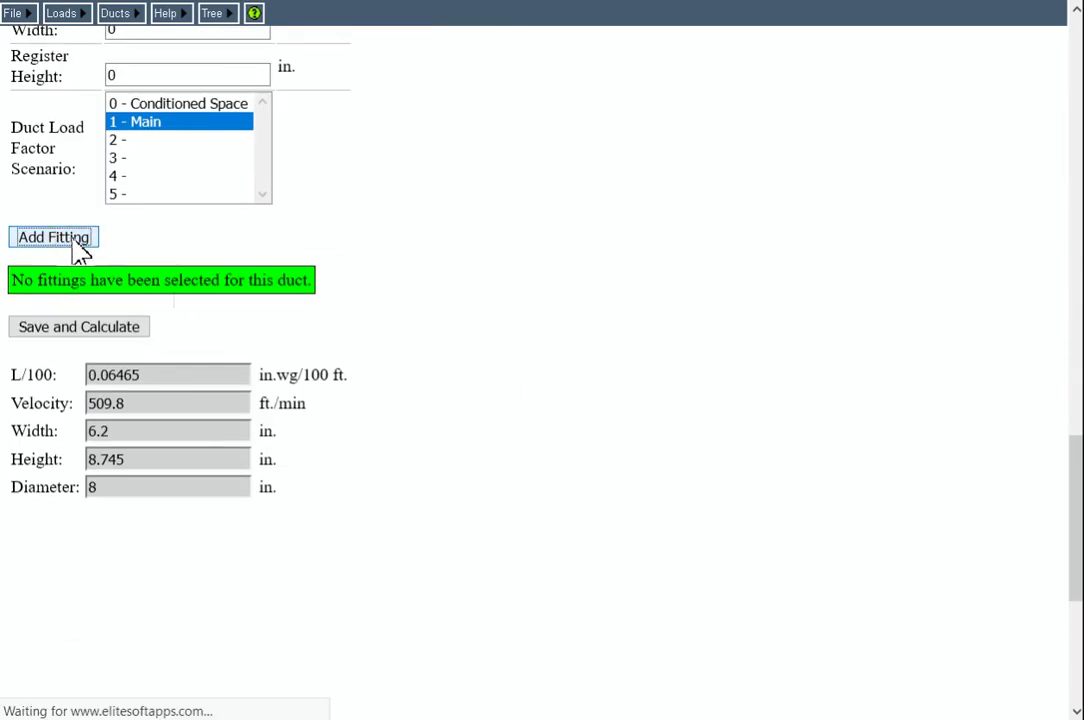
{"action": "scroll", "coordinate": [100, 400], "scroll_direction": "down", "scroll_amount": 1}
{"action": "left_click", "coordinate": [46, 479]}
{"action": "left_click", "coordinate": [48, 246]}
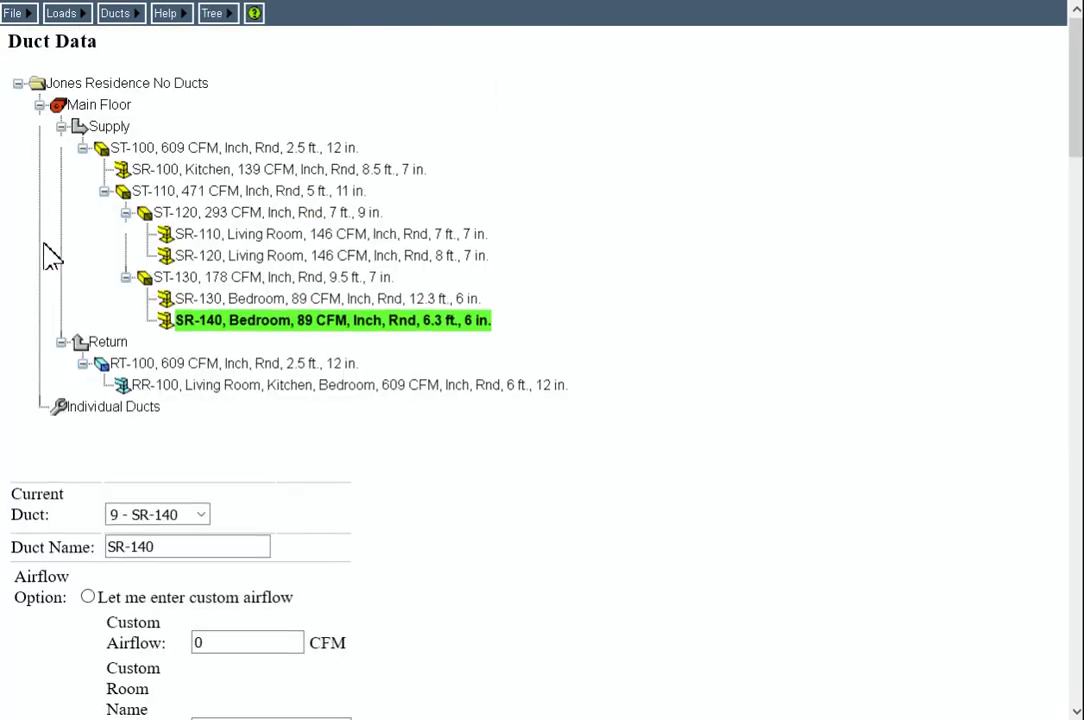
Step: Add fitting 11-B, the flex duct bend from Group 11, to supply runout SR-140
{"action": "left_click", "coordinate": [55, 248]}
{"action": "scroll", "coordinate": [53, 242], "scroll_direction": "down", "scroll_amount": 6}
{"action": "left_click", "coordinate": [42, 359]}
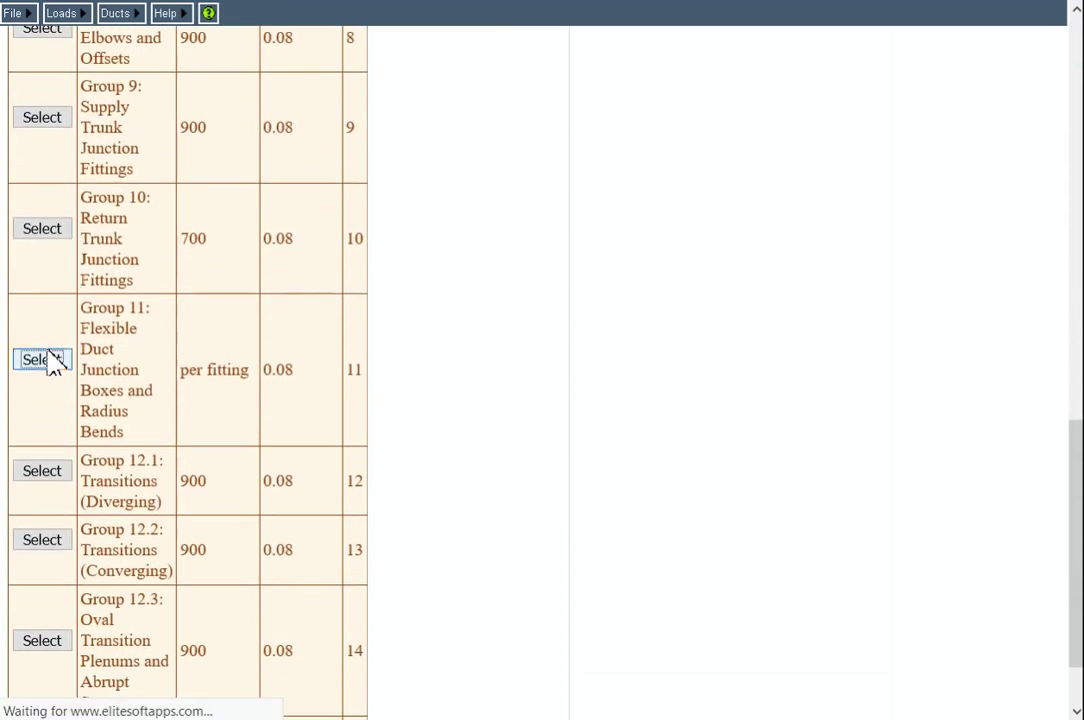
{"action": "scroll", "coordinate": [53, 310], "scroll_direction": "down", "scroll_amount": 3}
{"action": "left_click", "coordinate": [45, 280]}
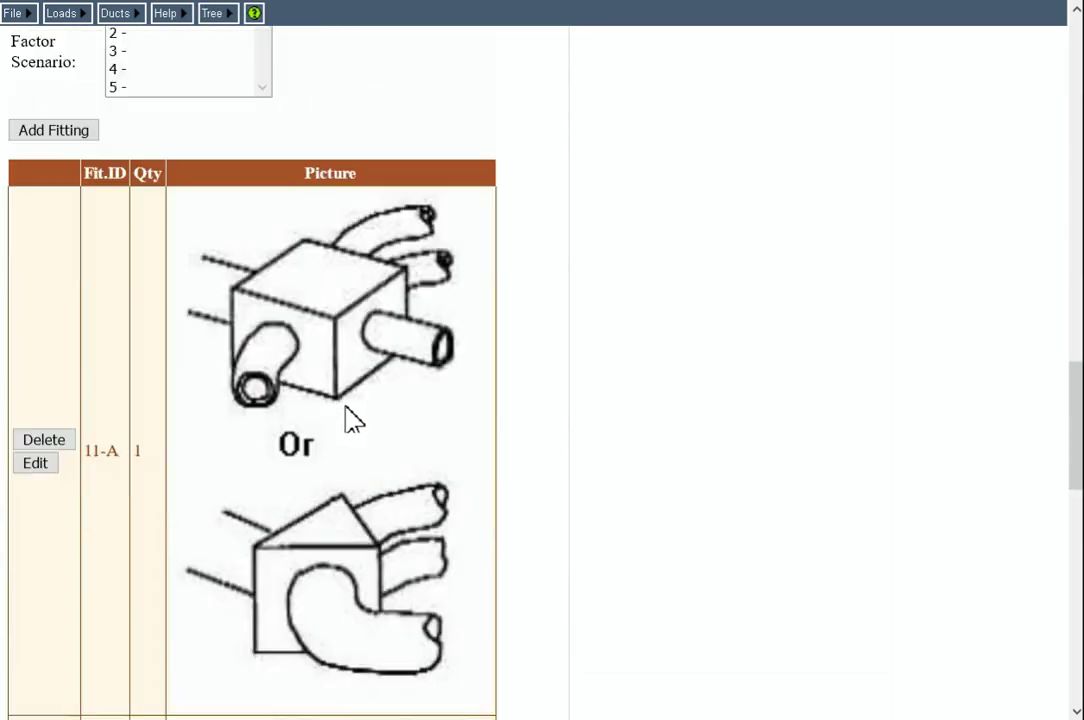
Step: Set the quantity of SR-140's flex duct bend fitting 11-B to 3 and return to the duct data
{"action": "scroll", "coordinate": [340, 428], "scroll_direction": "down", "scroll_amount": 5}
{"action": "scroll", "coordinate": [189, 481], "scroll_direction": "up", "scroll_amount": 2}
{"action": "left_click", "coordinate": [40, 491]}
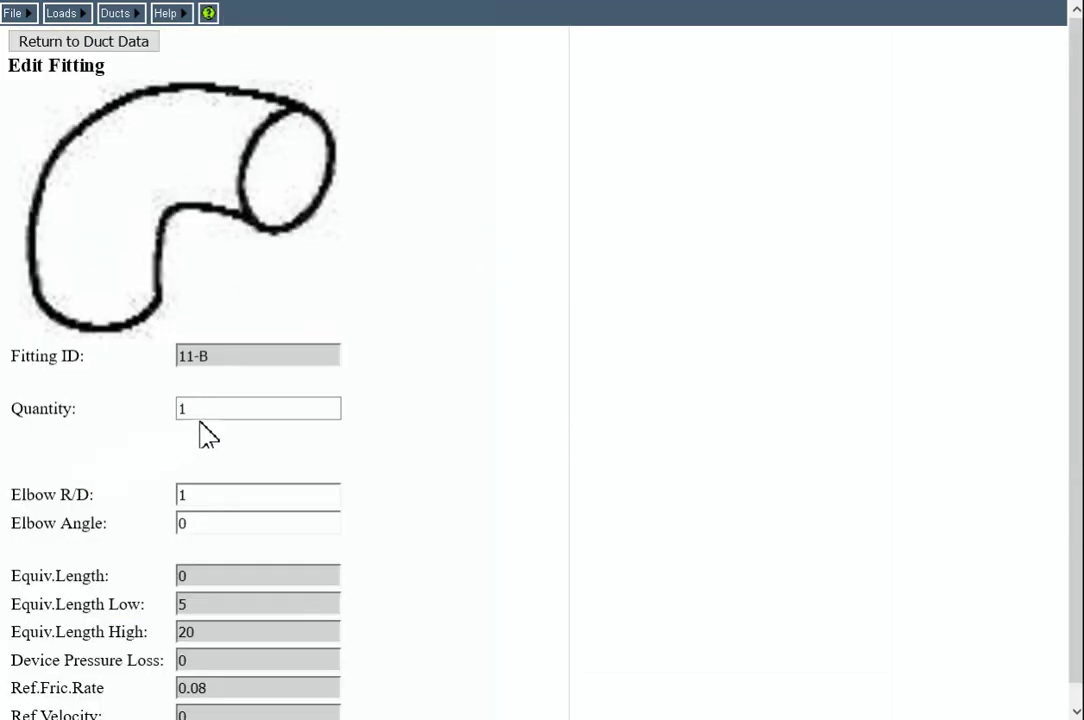
{"action": "double_click", "coordinate": [183, 408]}
{"action": "type", "text": "3"}
{"action": "left_click", "coordinate": [83, 41]}
Step: Add supply air boot fitting 4-H from Group 4 to supply runout SR-140
{"action": "scroll", "coordinate": [95, 180], "scroll_direction": "up", "scroll_amount": 3}
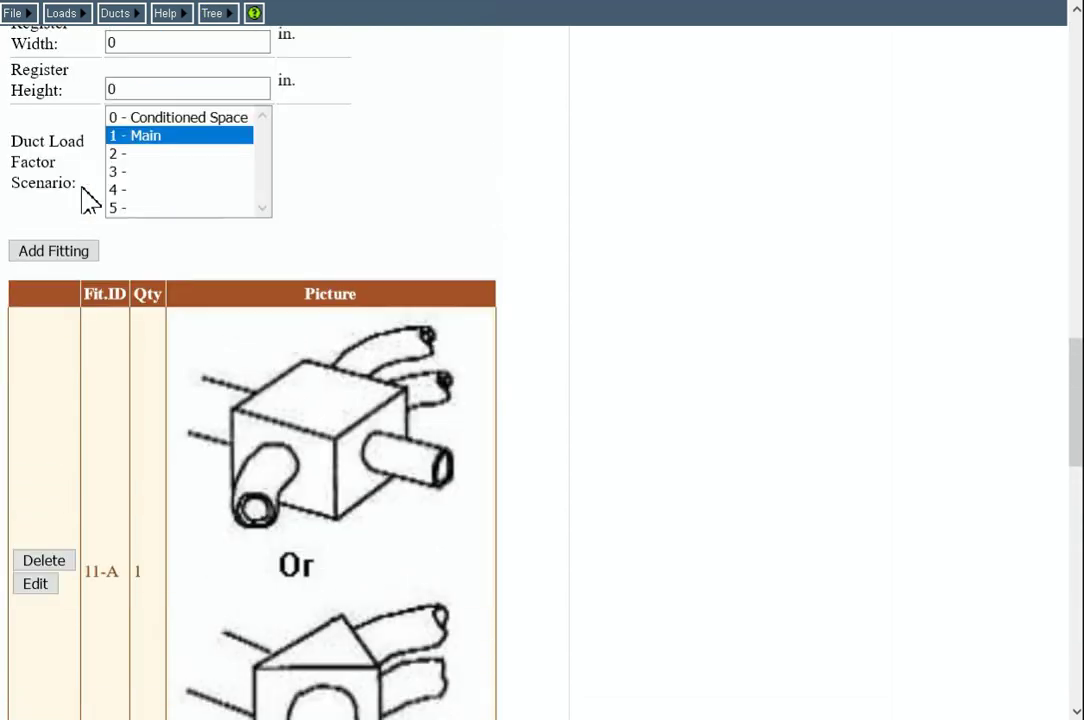
{"action": "left_click", "coordinate": [62, 254]}
{"action": "left_click", "coordinate": [44, 548]}
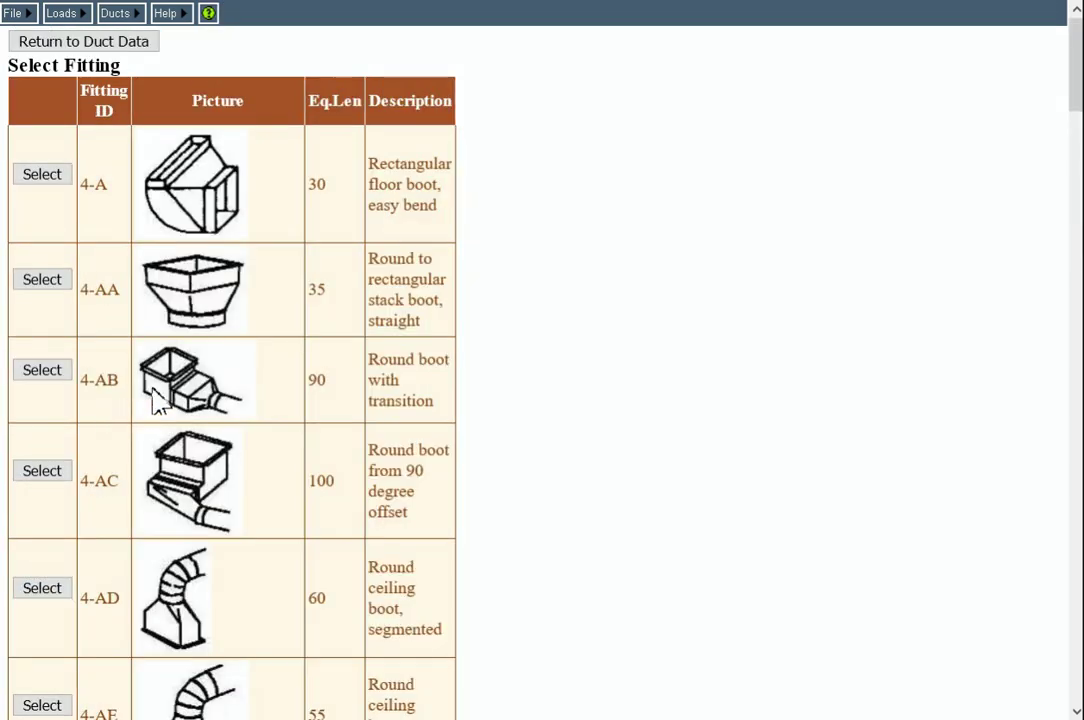
{"action": "scroll", "coordinate": [155, 400], "scroll_direction": "down", "scroll_amount": 20}
{"action": "left_click", "coordinate": [41, 226]}
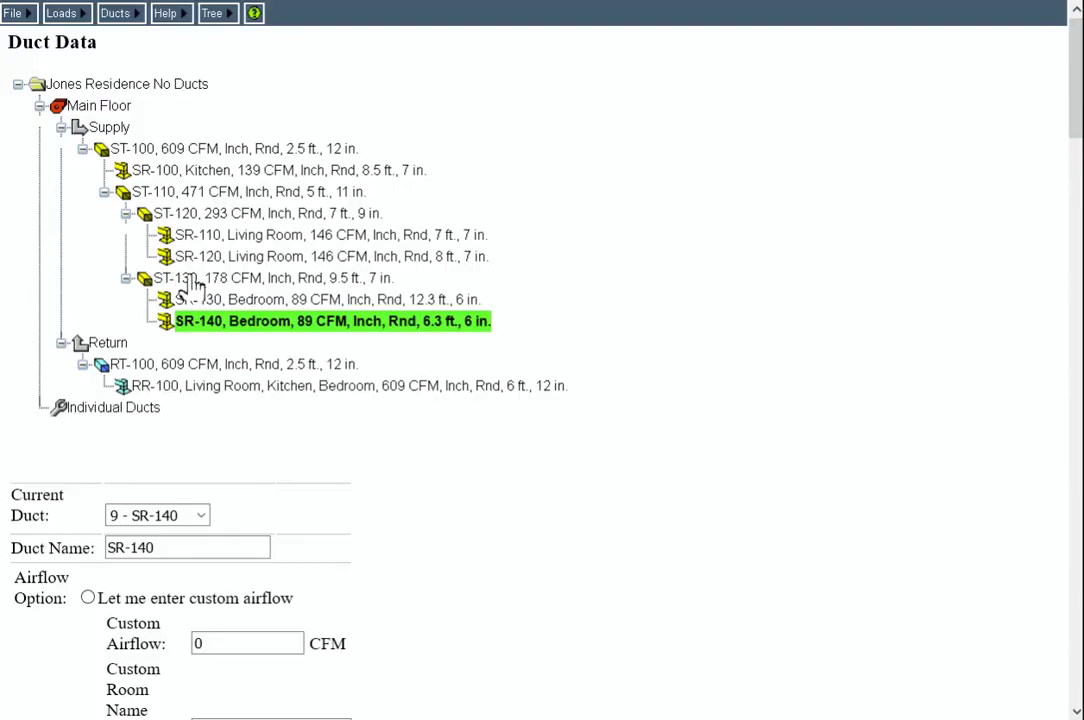
Step: Add fitting 5-C, the rectangular 90 degree takeoff with transition from Group 5, to return trunk RT-100
{"action": "left_click", "coordinate": [150, 368]}
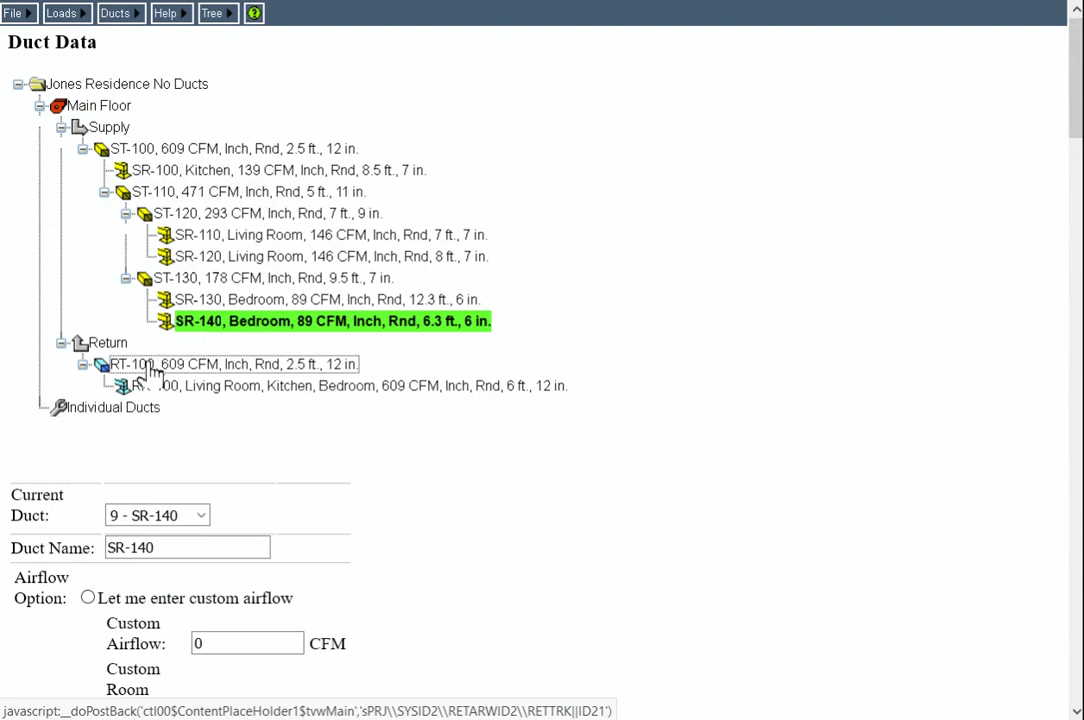
{"action": "scroll", "coordinate": [329, 344], "scroll_direction": "down", "scroll_amount": 15}
{"action": "left_click", "coordinate": [41, 322]}
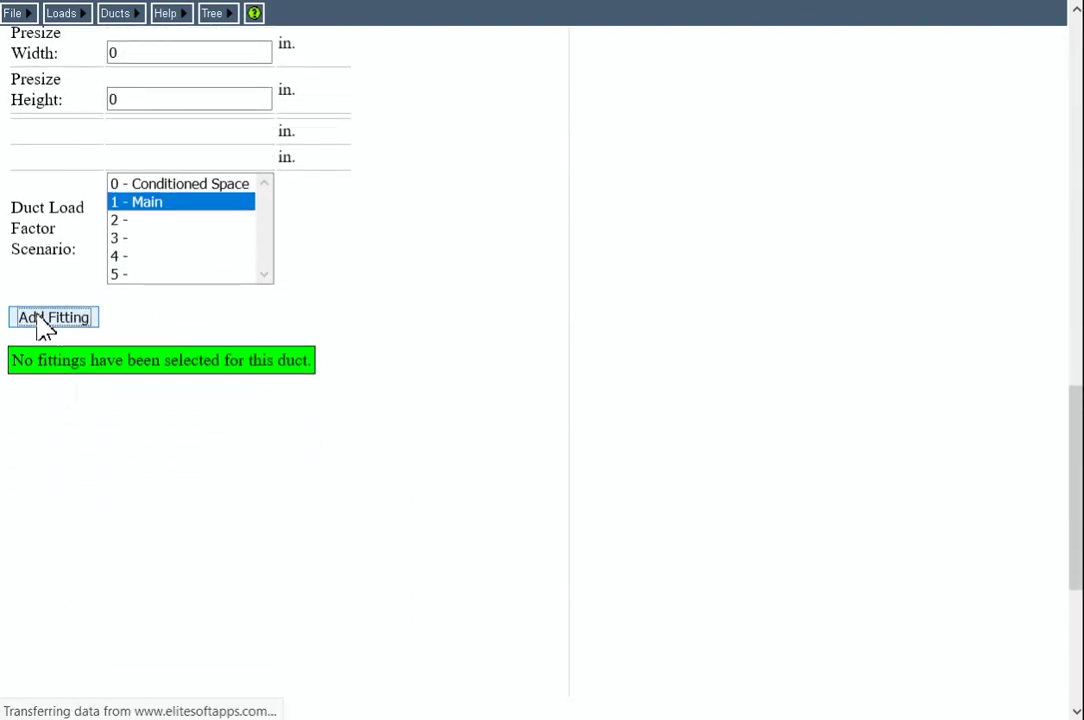
{"action": "left_click", "coordinate": [41, 312]}
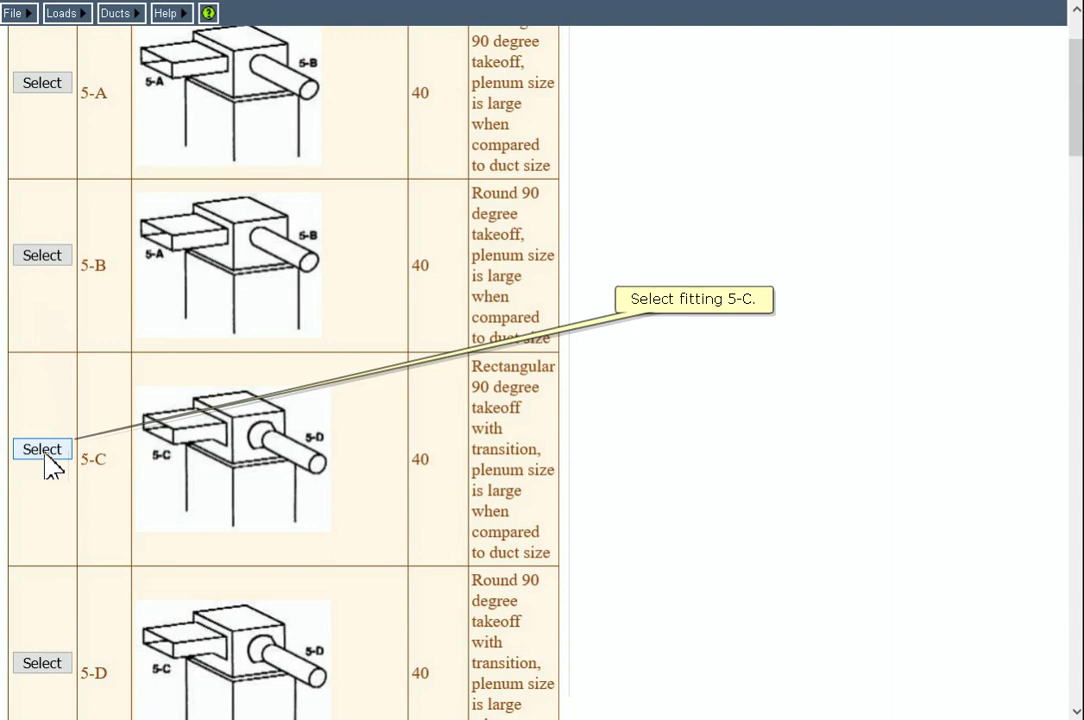
{"action": "left_click", "coordinate": [42, 449]}
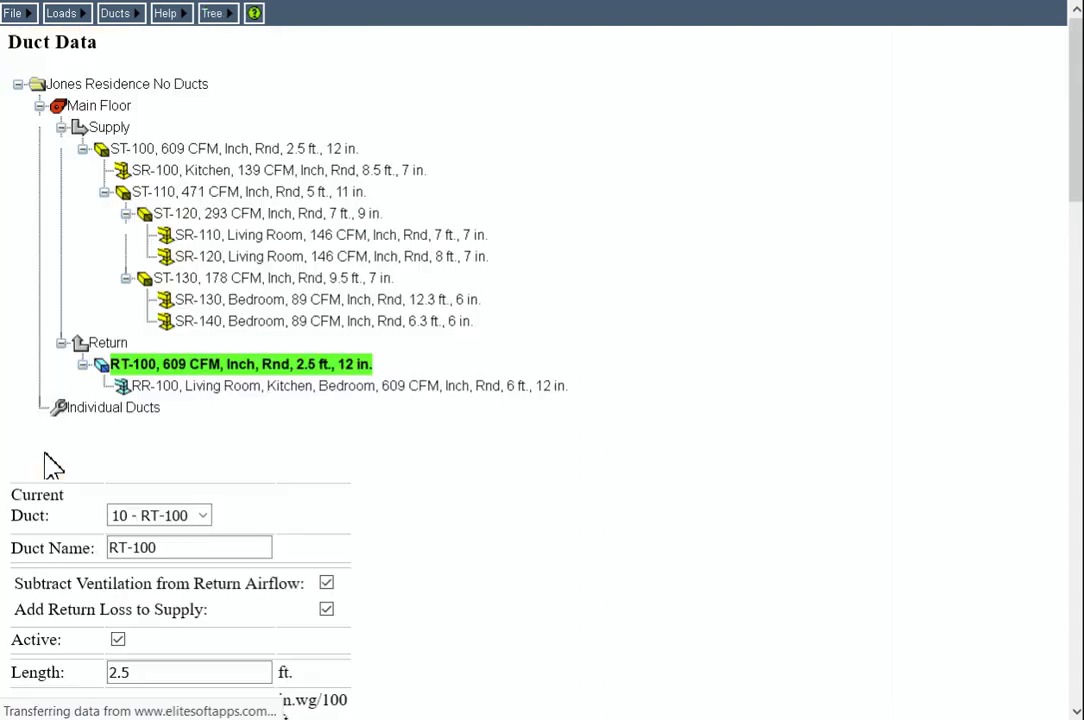
Step: Add fitting 6-F, the rectangular 90 degree return boot from Group 6.2, to return runout RR-100
{"action": "left_click", "coordinate": [183, 391]}
{"action": "scroll", "coordinate": [278, 387], "scroll_direction": "down", "scroll_amount": 15}
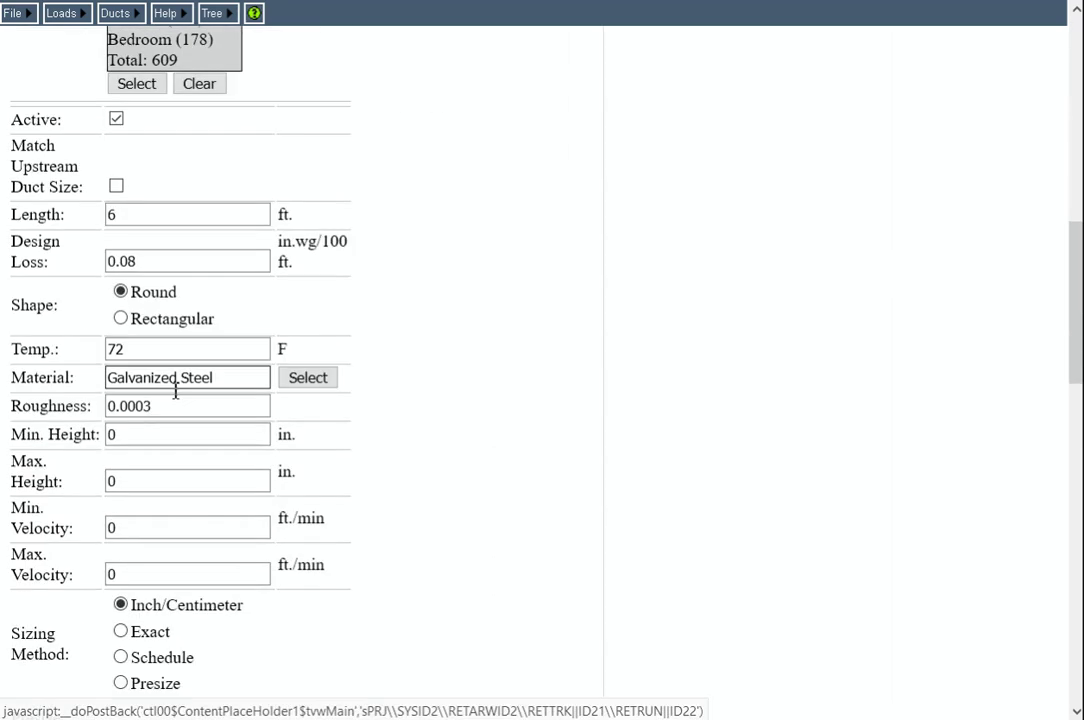
{"action": "left_click", "coordinate": [55, 300]}
{"action": "scroll", "coordinate": [55, 318], "scroll_direction": "down", "scroll_amount": 6}
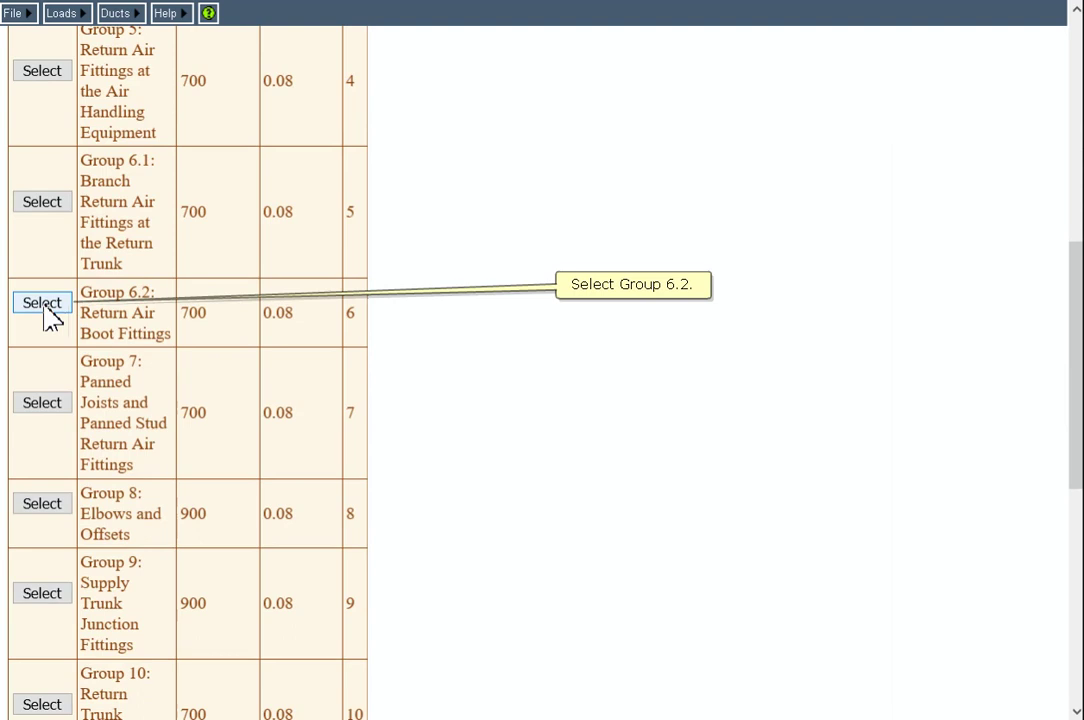
{"action": "left_click", "coordinate": [45, 310]}
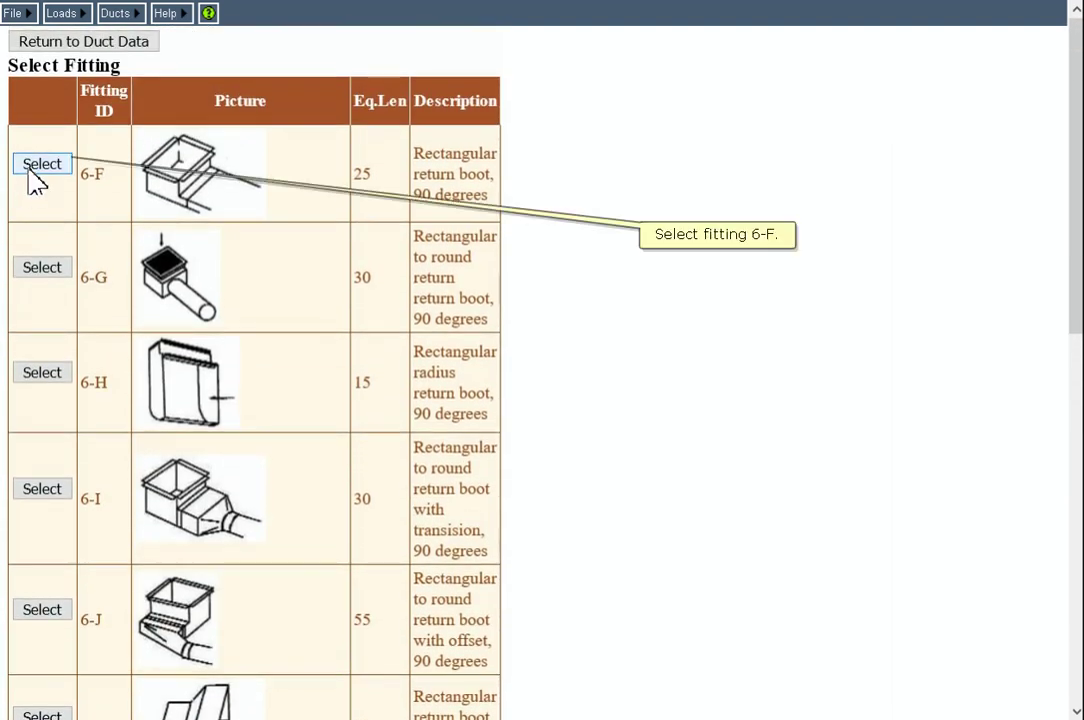
{"action": "left_click", "coordinate": [30, 170]}
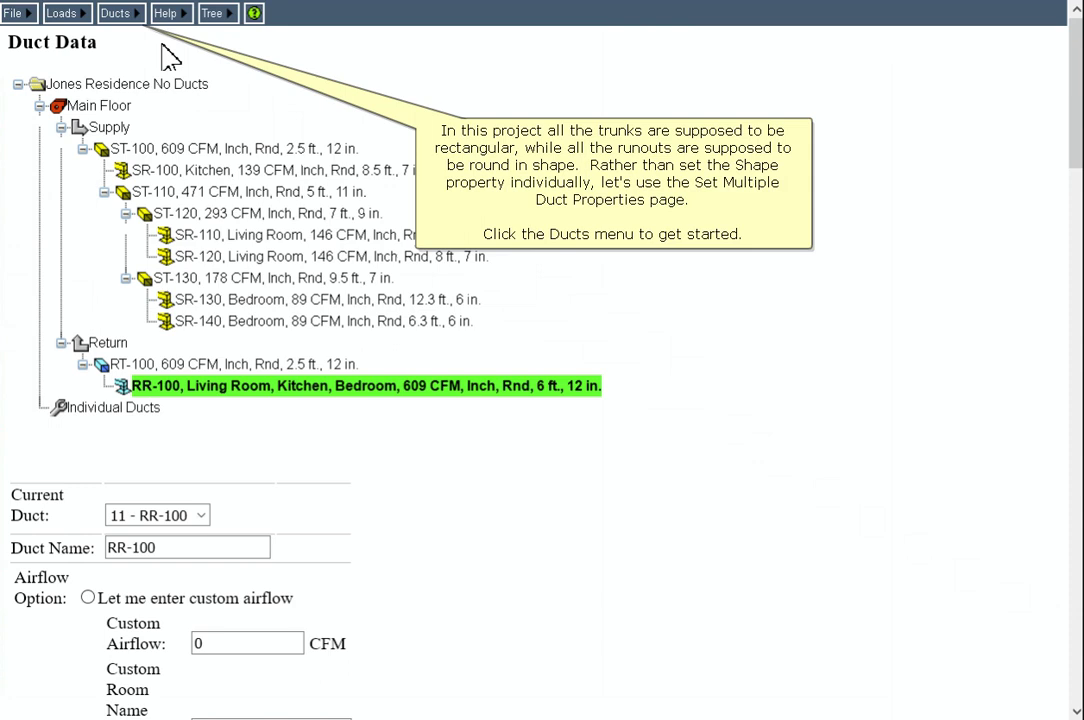
Step: Open Set Multiple Duct Properties and mark all trunks in the project as the ducts to modify
{"action": "left_click", "coordinate": [115, 13]}
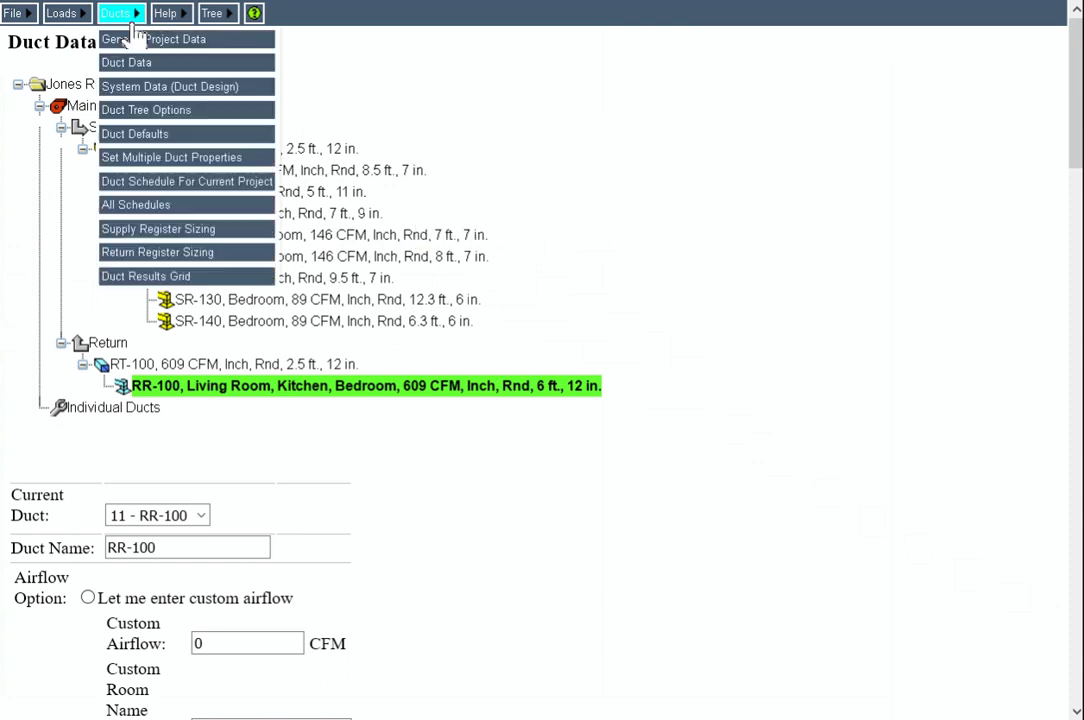
{"action": "left_click", "coordinate": [165, 162]}
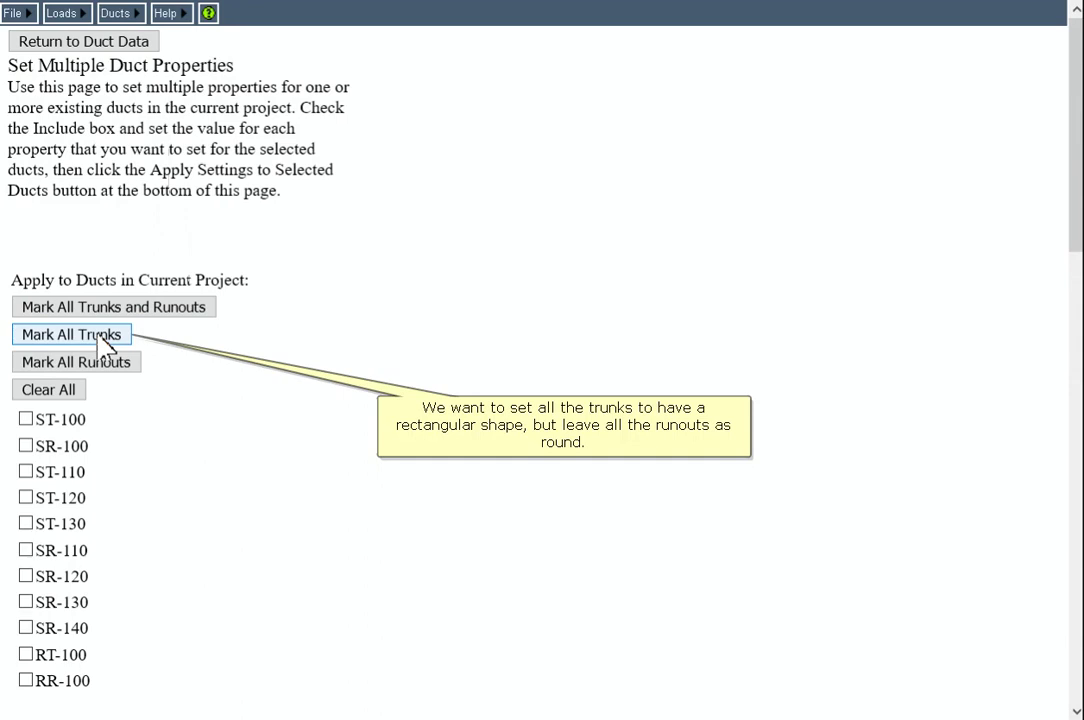
{"action": "left_click", "coordinate": [104, 340]}
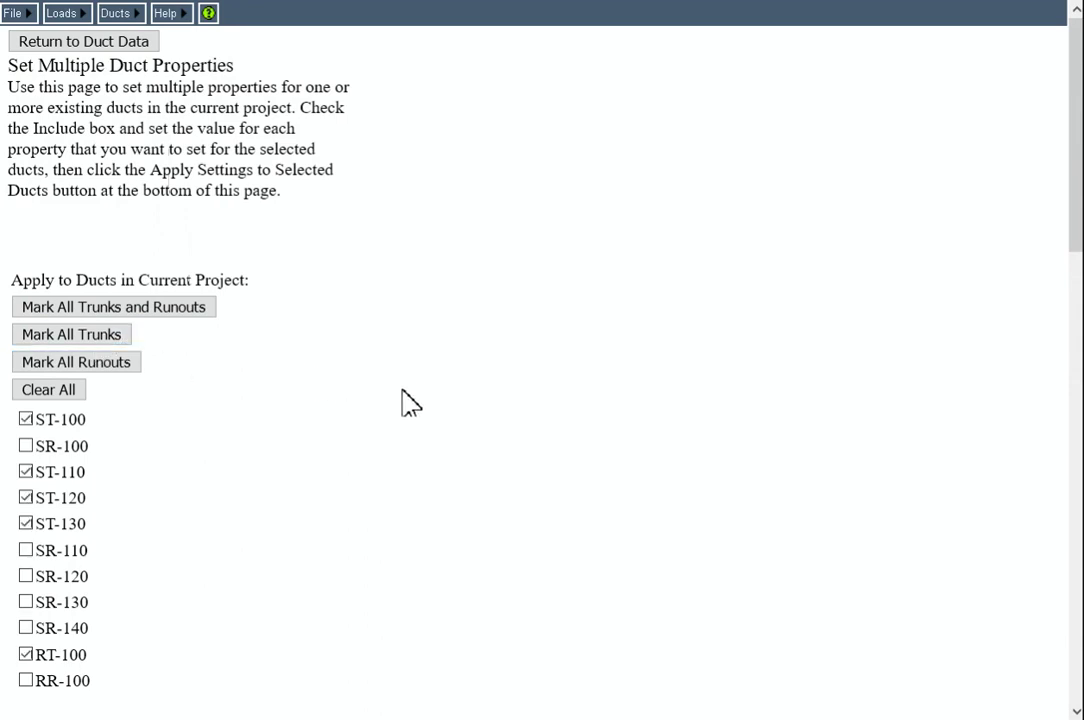
Step: Clear the included properties, include only Shape with the value Rectangular, and apply the settings to the selected trunks
{"action": "scroll", "coordinate": [403, 405], "scroll_direction": "down", "scroll_amount": 2}
{"action": "scroll", "coordinate": [403, 405], "scroll_direction": "down", "scroll_amount": 3}
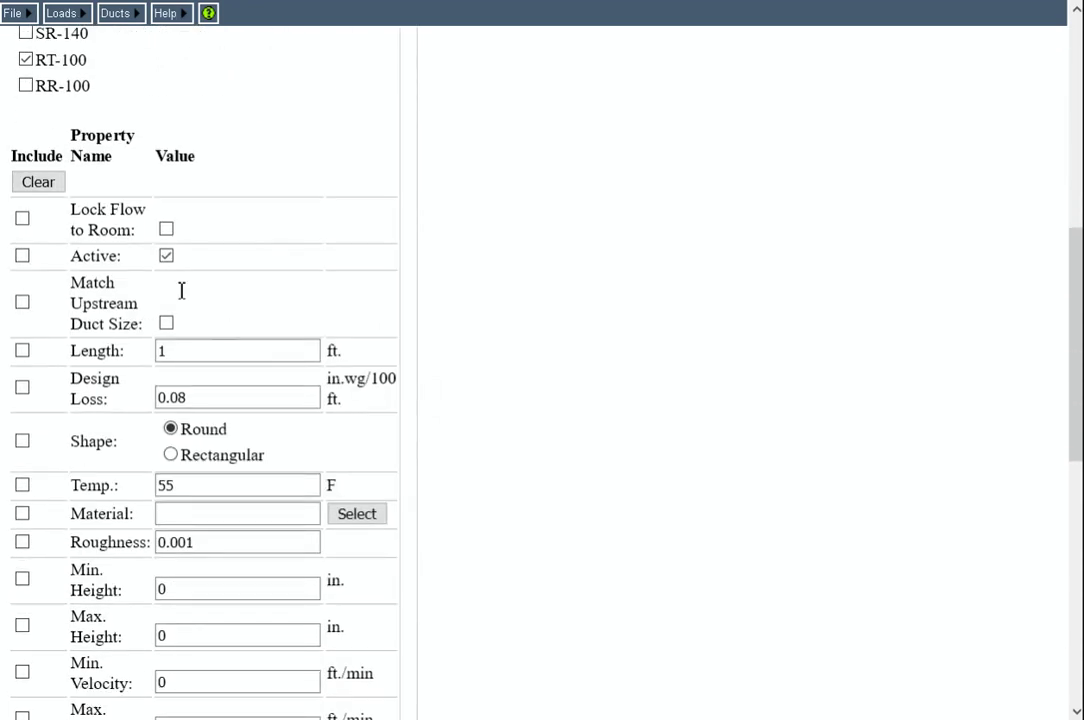
{"action": "left_click", "coordinate": [38, 183]}
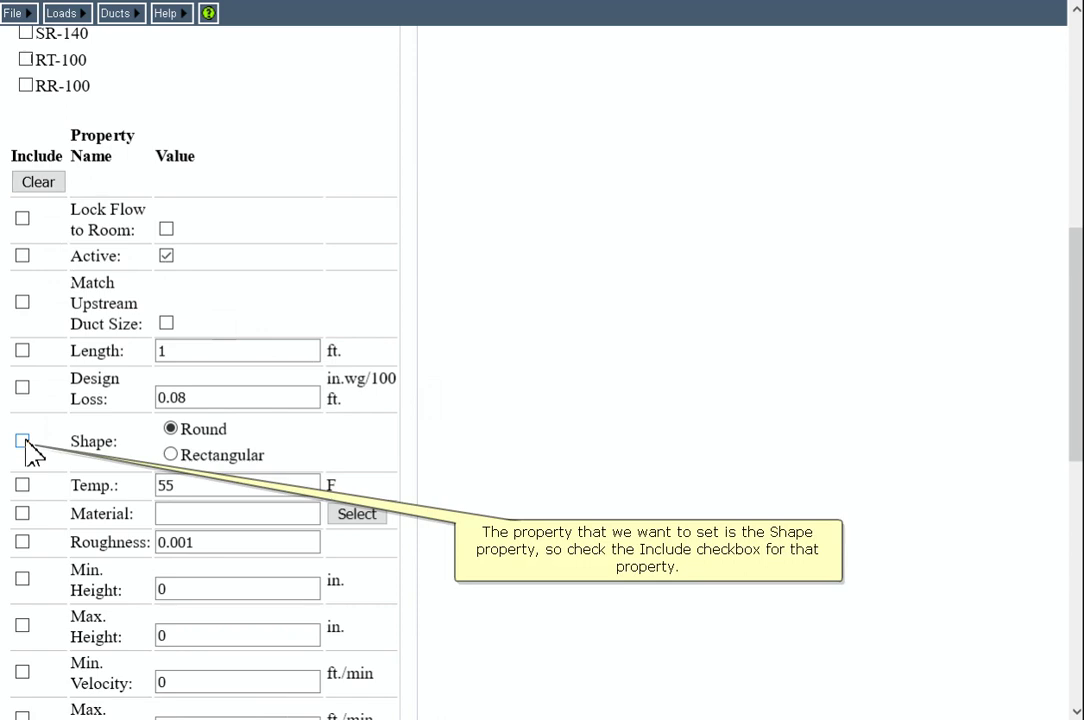
{"action": "left_click", "coordinate": [22, 441]}
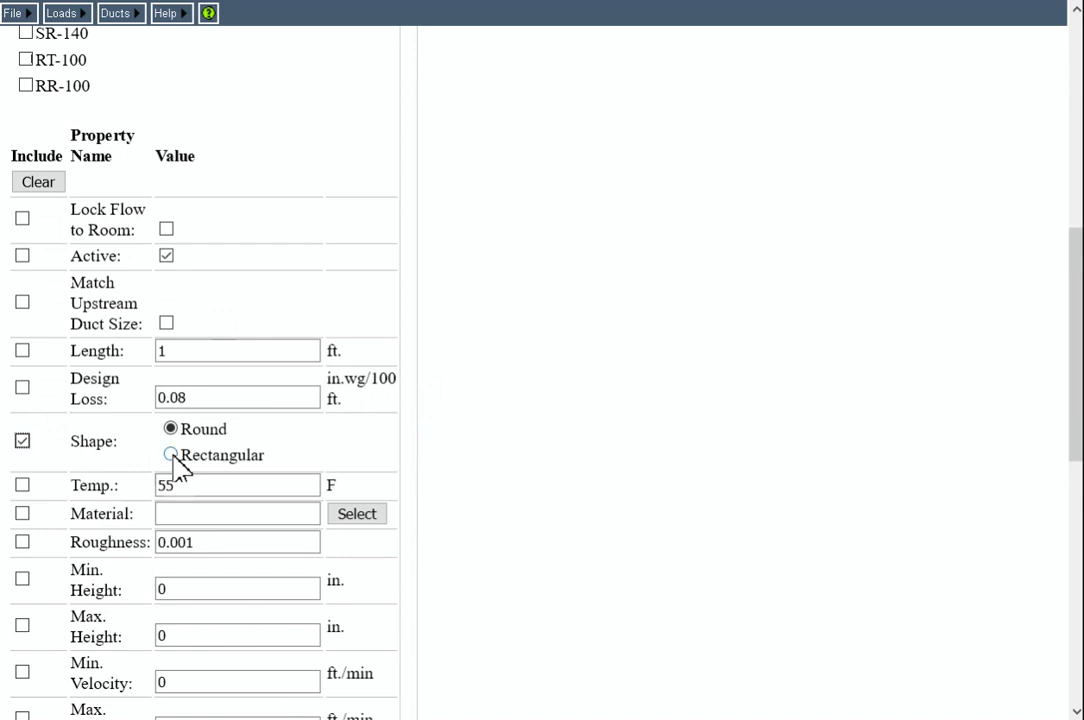
{"action": "left_click", "coordinate": [170, 455]}
{"action": "scroll", "coordinate": [515, 402], "scroll_direction": "down", "scroll_amount": 7}
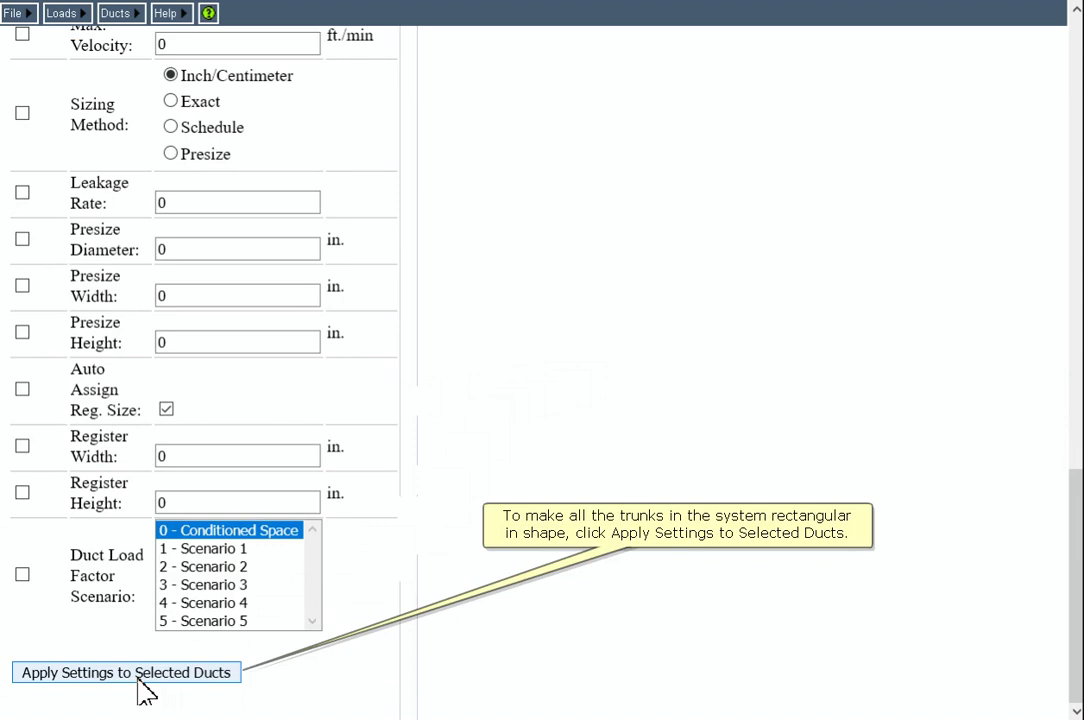
{"action": "left_click", "coordinate": [138, 674]}
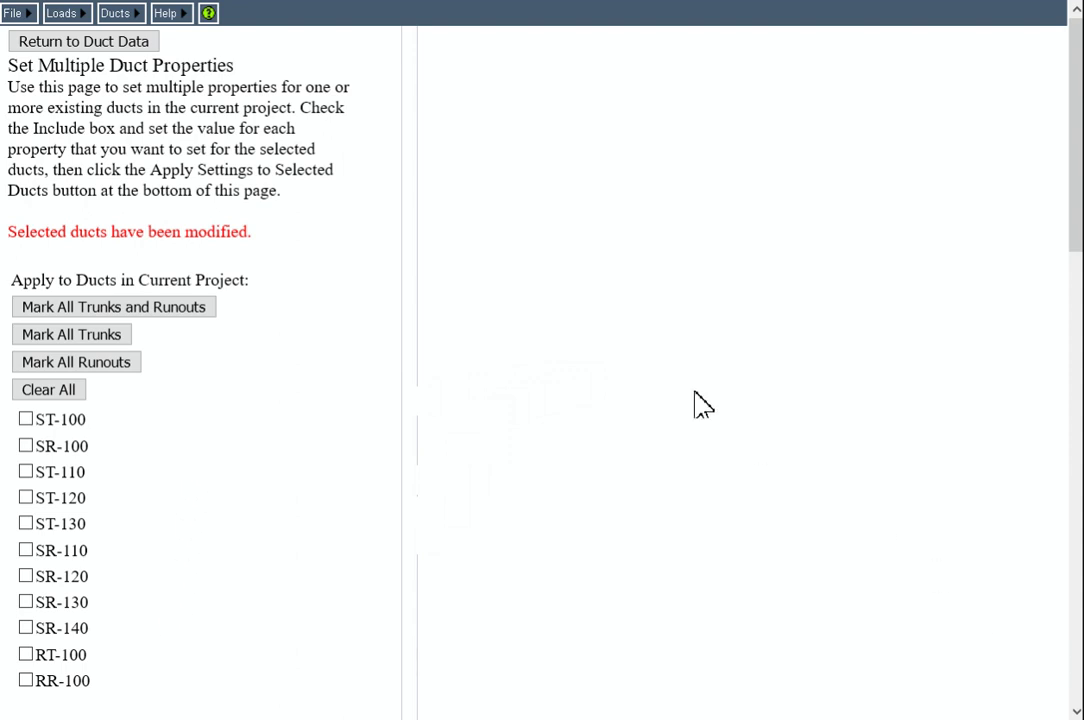
Step: Open the Duct Results Grid to review the project evaluation and the calculated duct sizes
{"action": "left_click", "coordinate": [118, 14]}
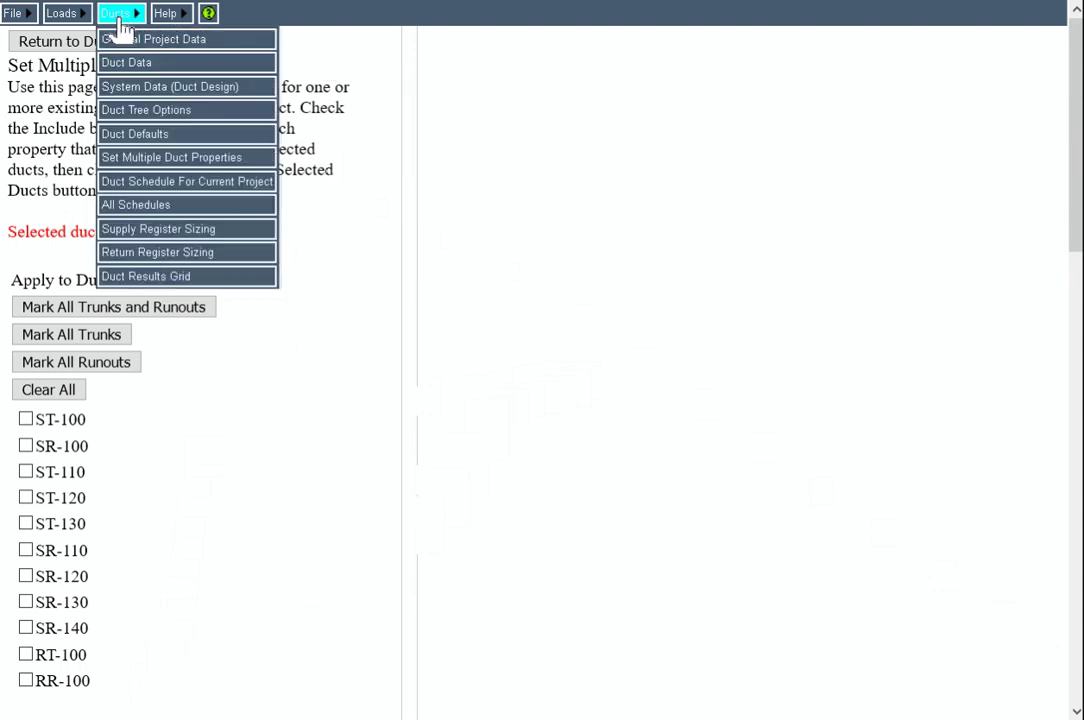
{"action": "left_click", "coordinate": [170, 289]}
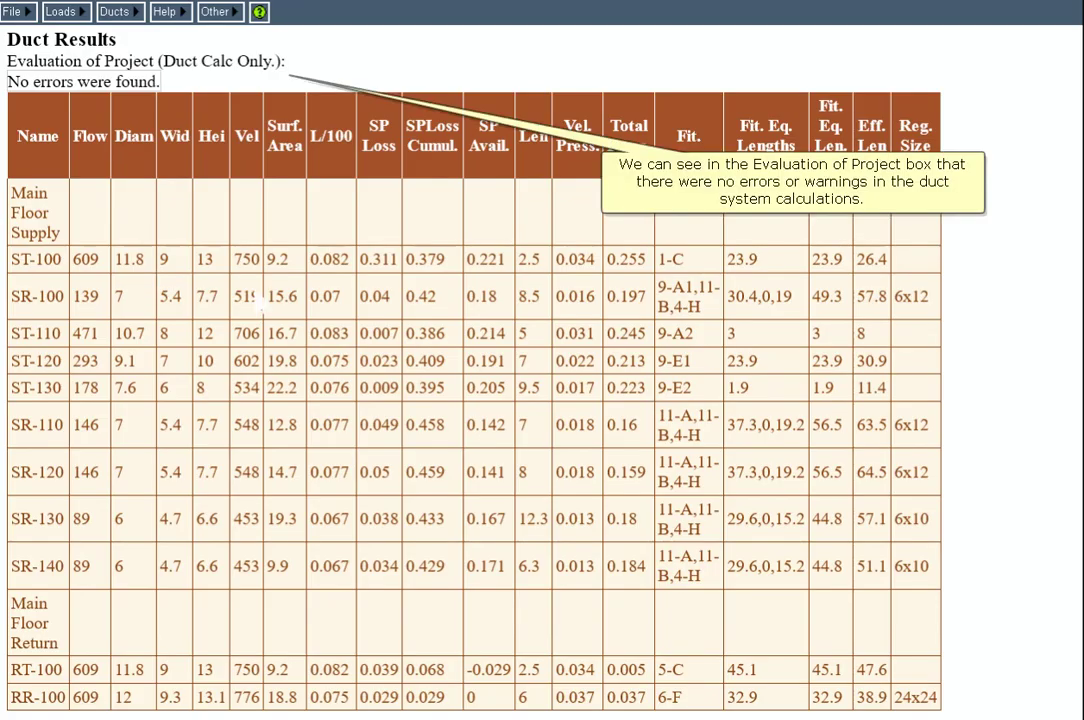